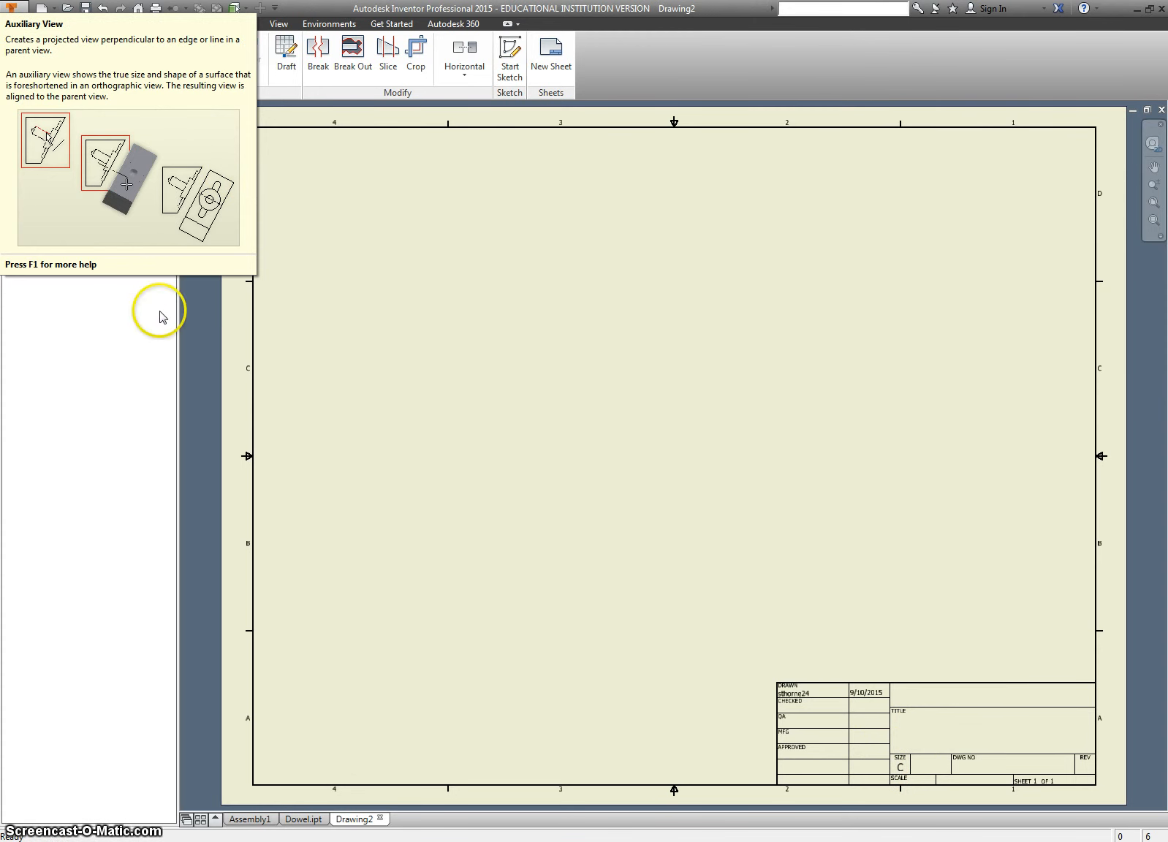
# Change the drawing sheet's size to A
pyautogui.rightClick(35, 162)
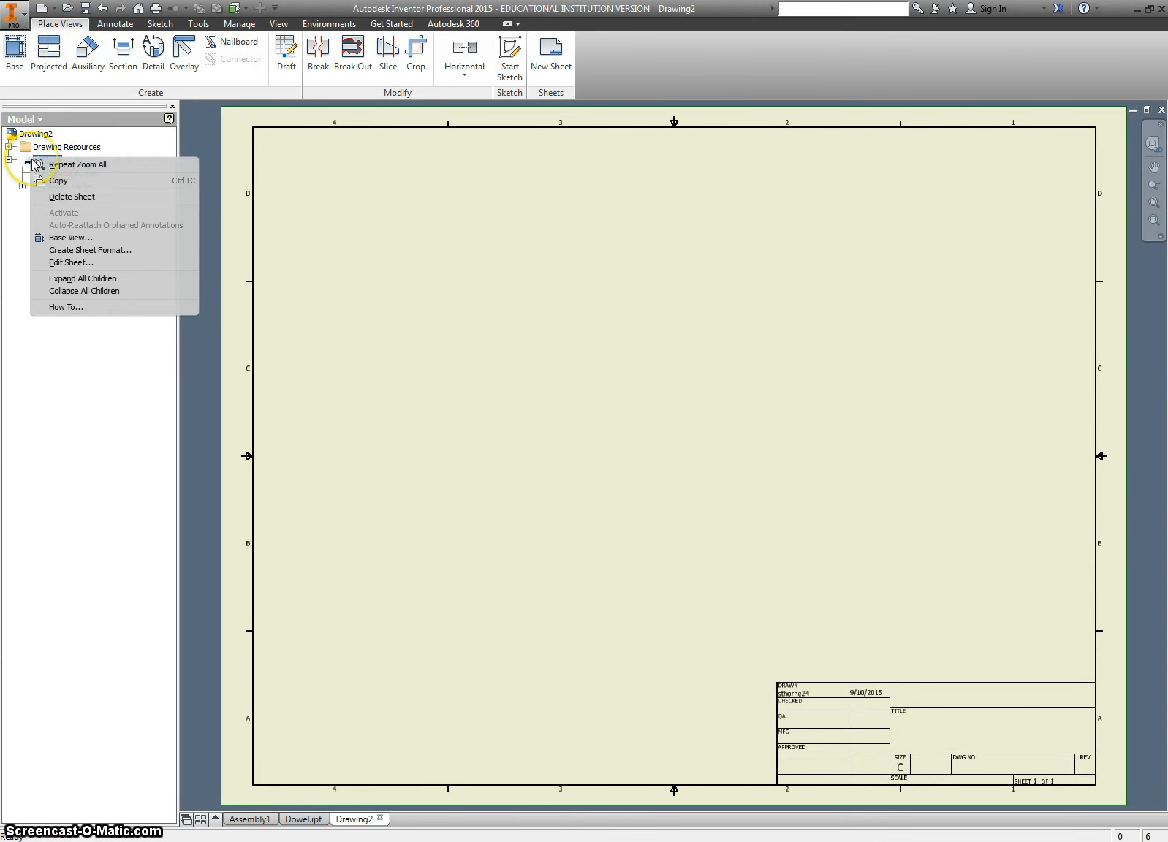
pyautogui.click(66, 263)
pyautogui.click(255, 201)
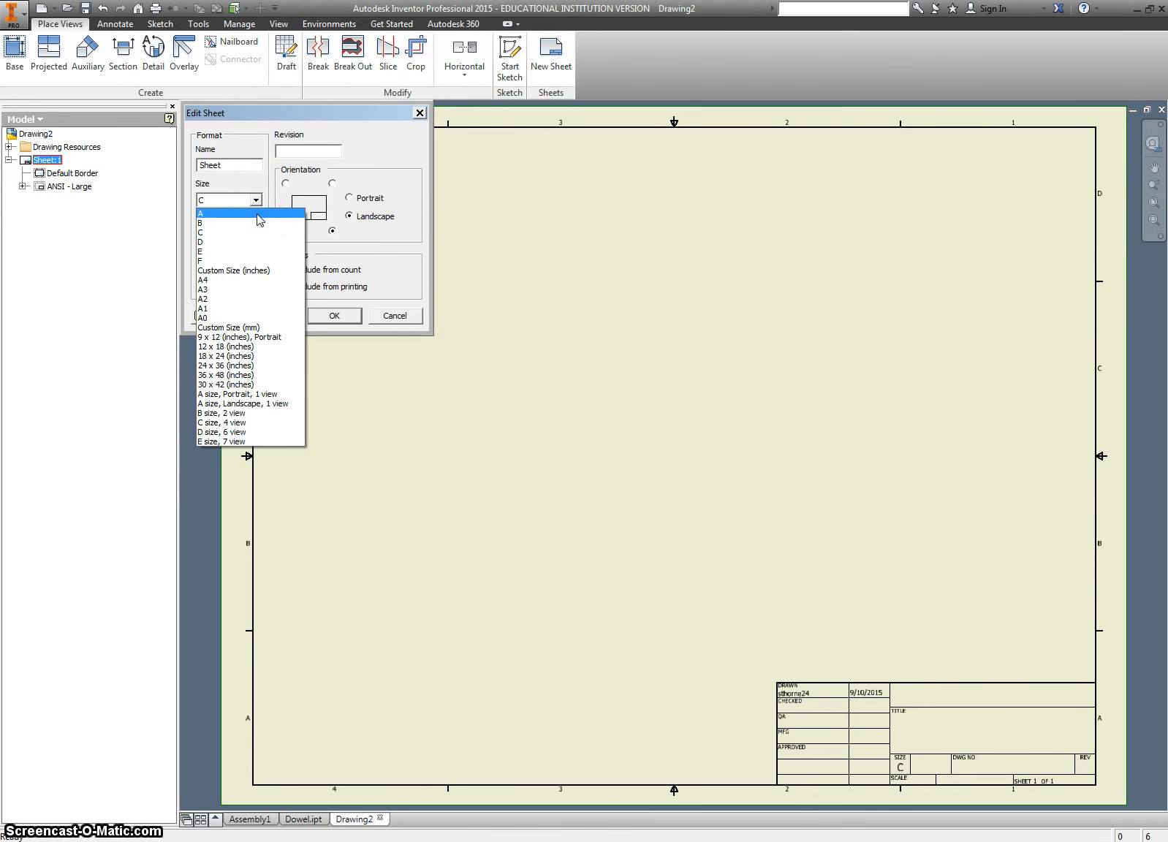
pyautogui.click(258, 213)
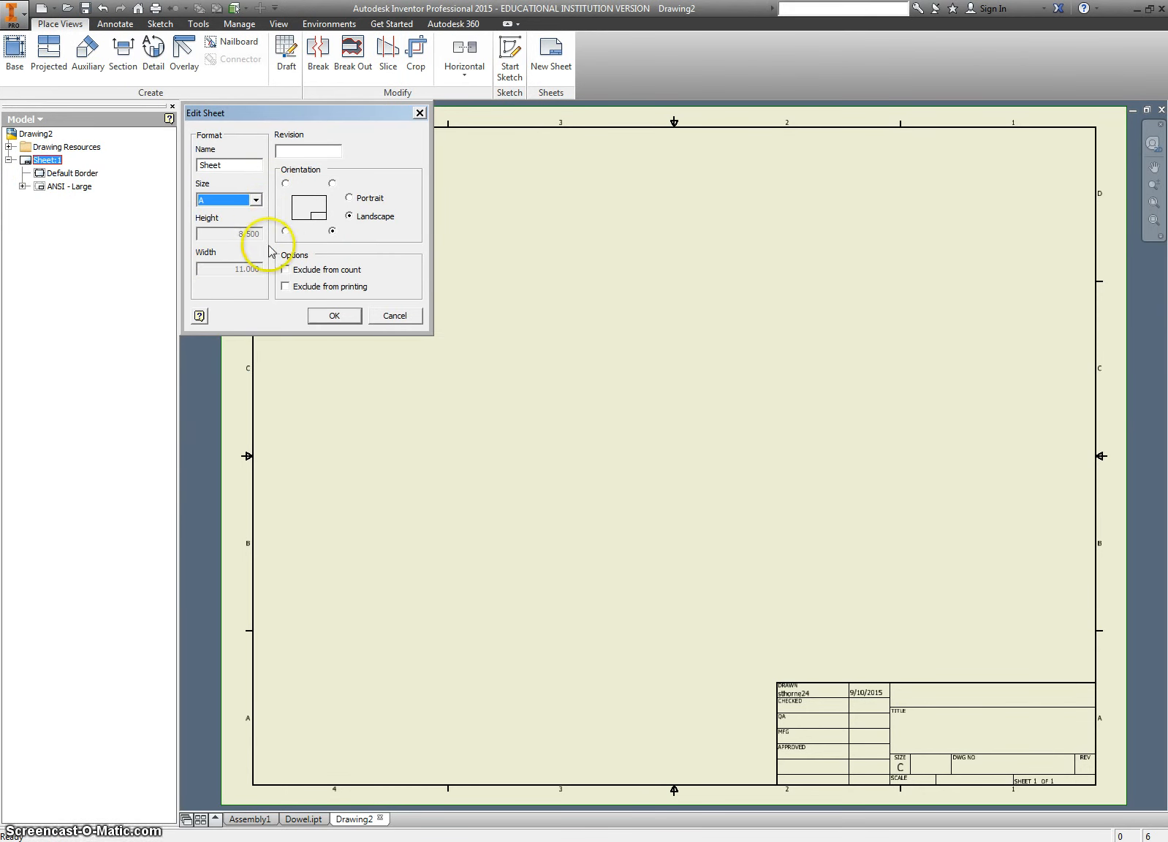
pyautogui.click(332, 316)
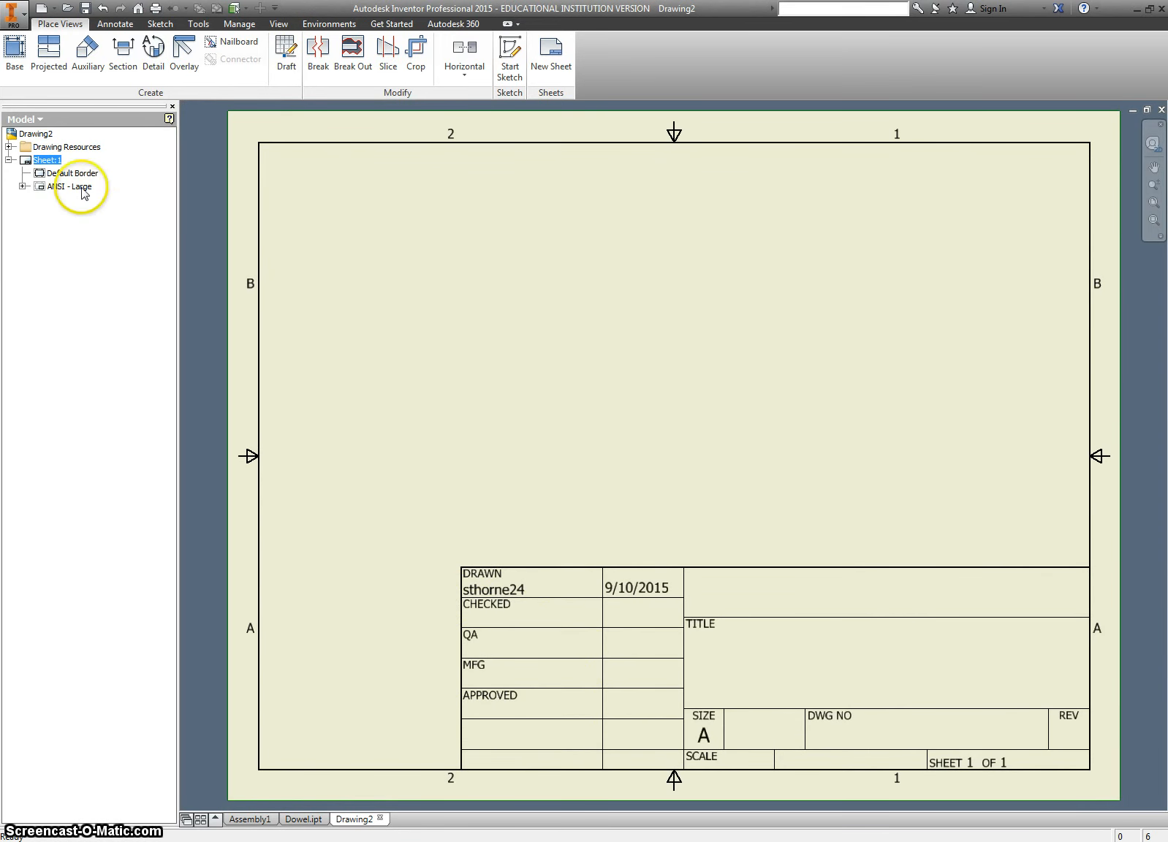
# Delete the ANSI - Large title block from the sheet and insert the ANSI A title block instead
pyautogui.click(51, 186)
pyautogui.rightClick(50, 186)
pyautogui.click(72, 207)
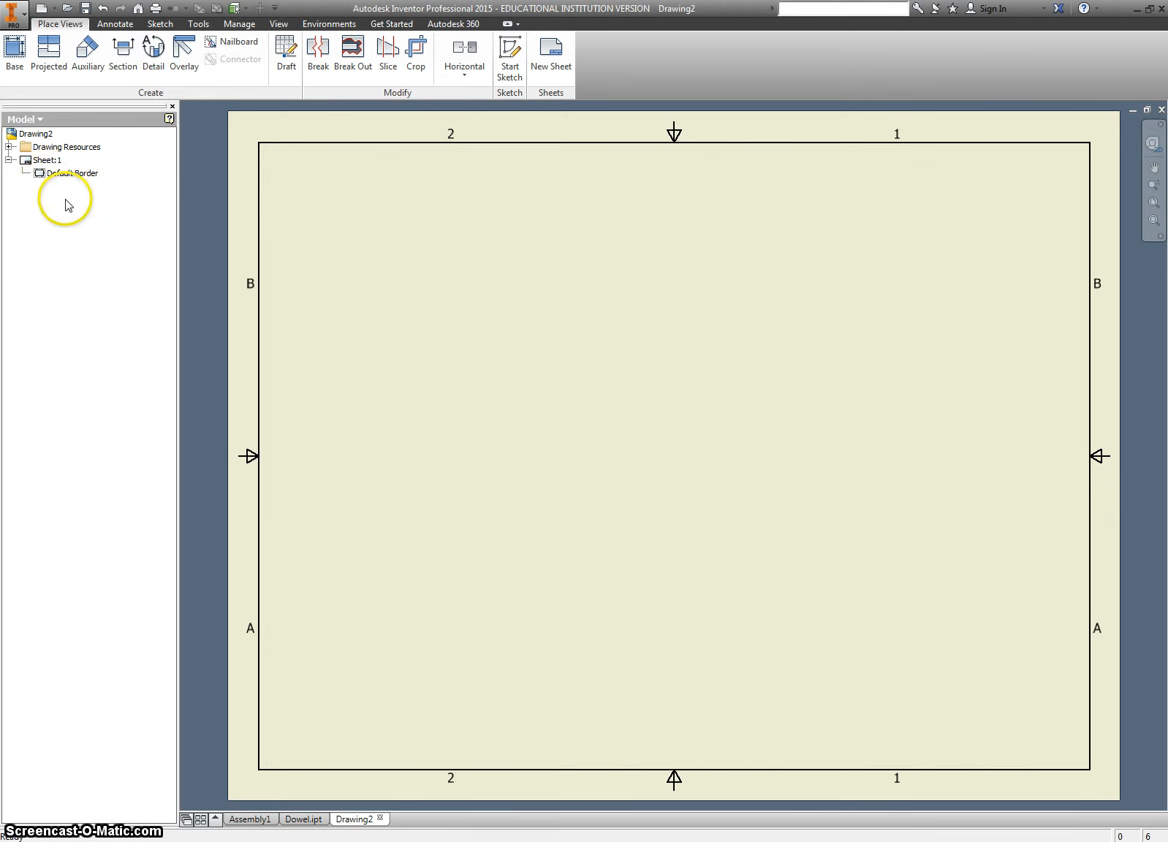
pyautogui.click(9, 147)
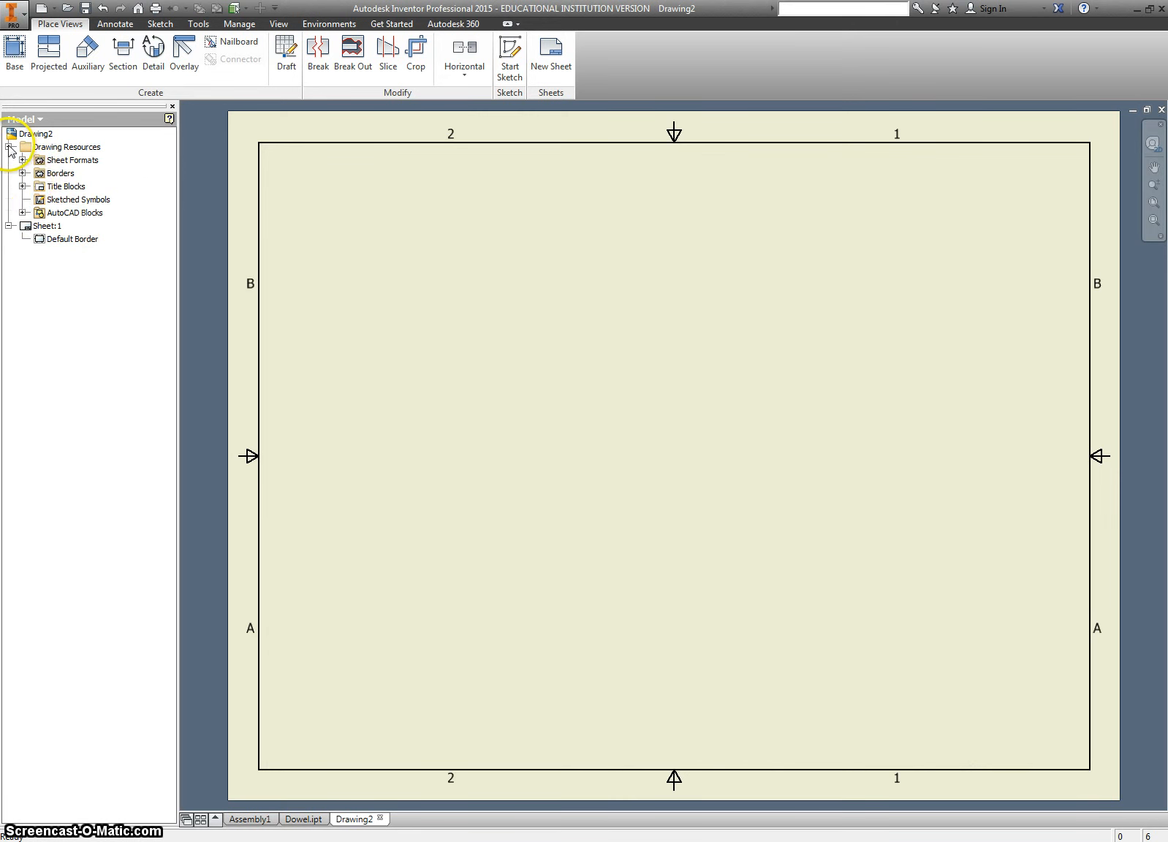
pyautogui.click(22, 186)
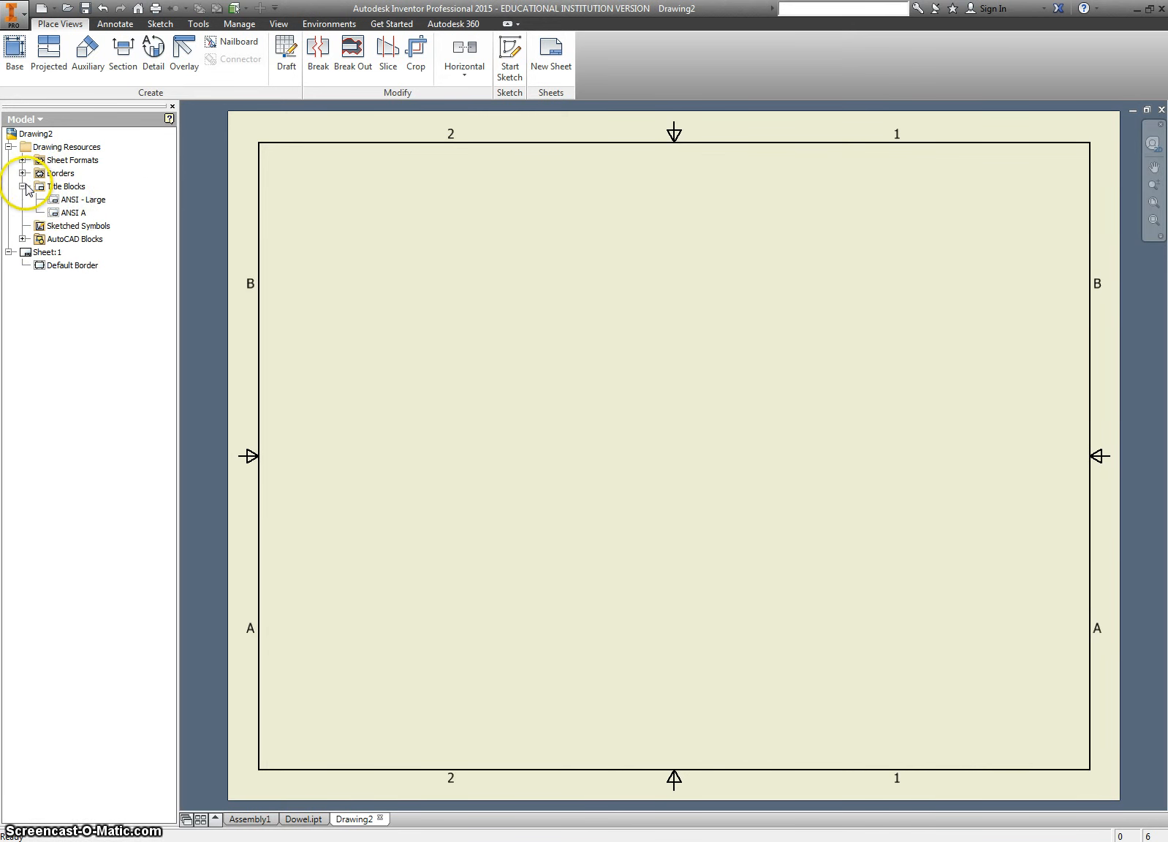
pyautogui.doubleClick(70, 212)
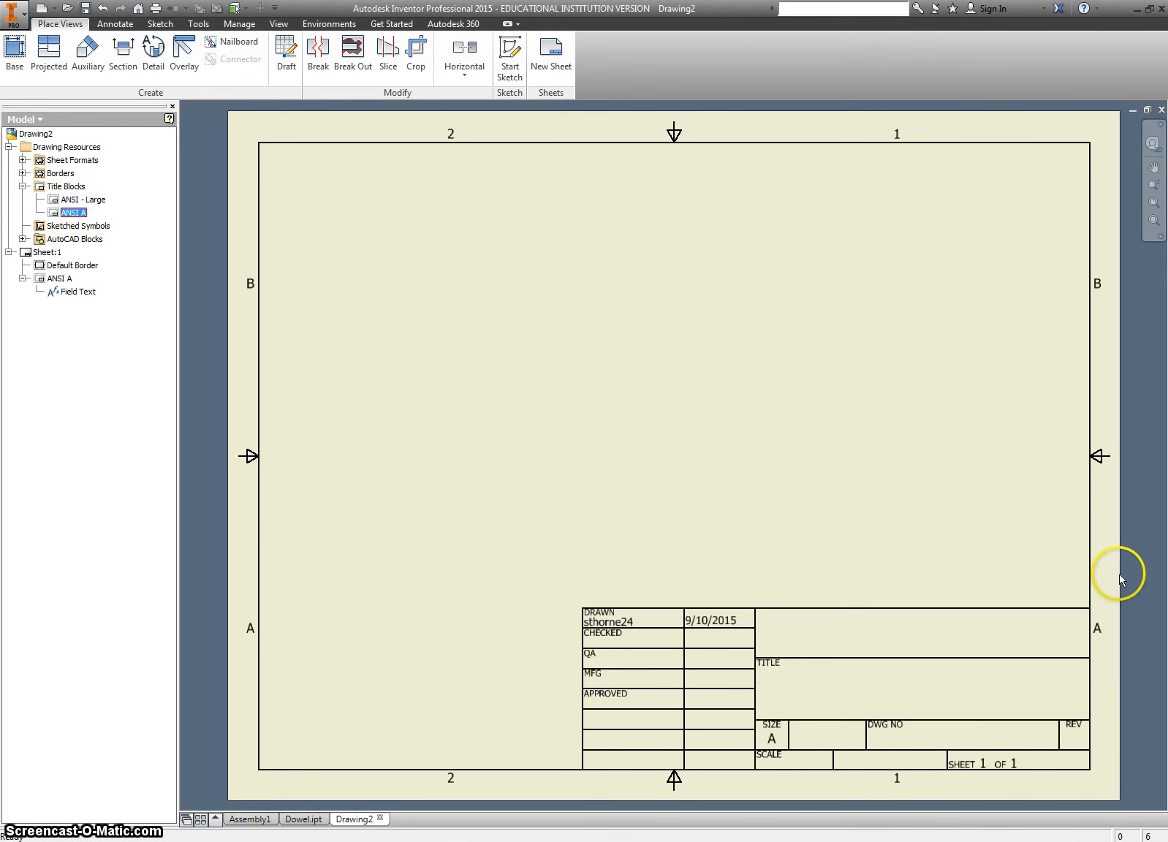
pyautogui.click(15, 57)
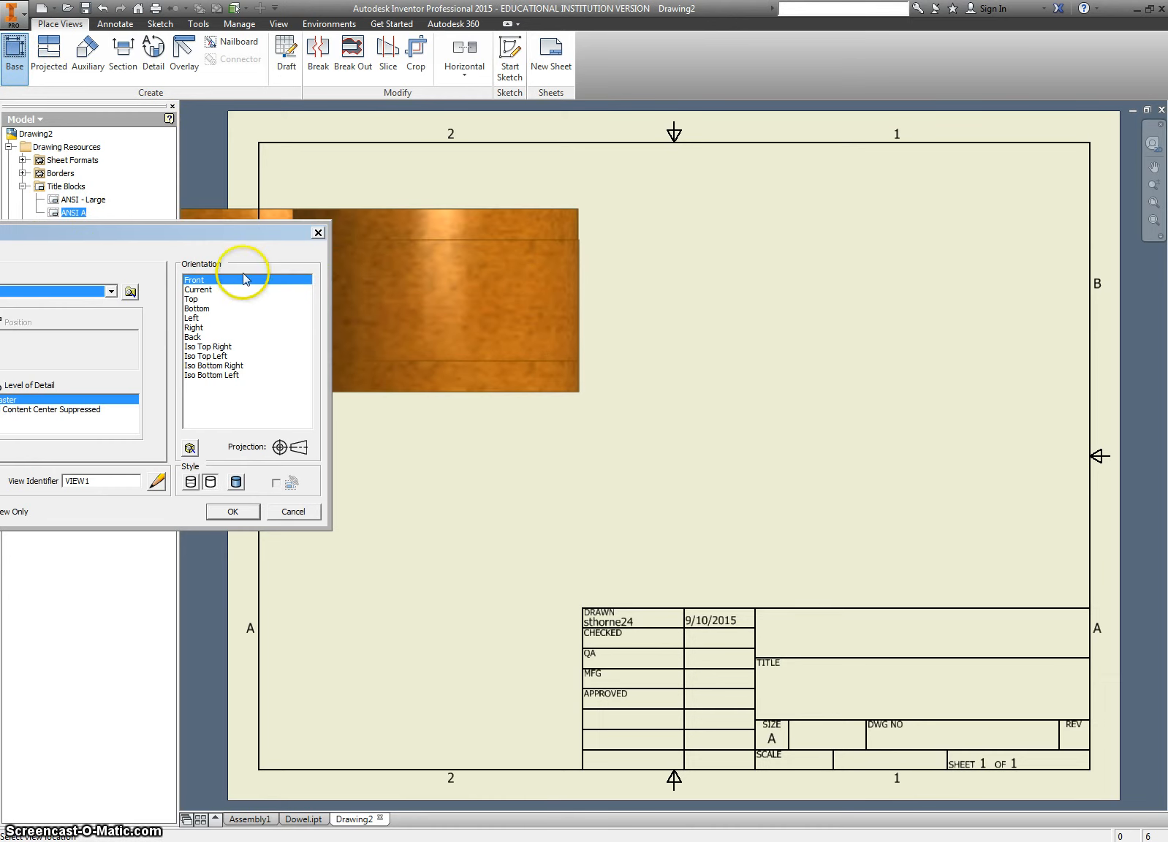
pyautogui.click(130, 293)
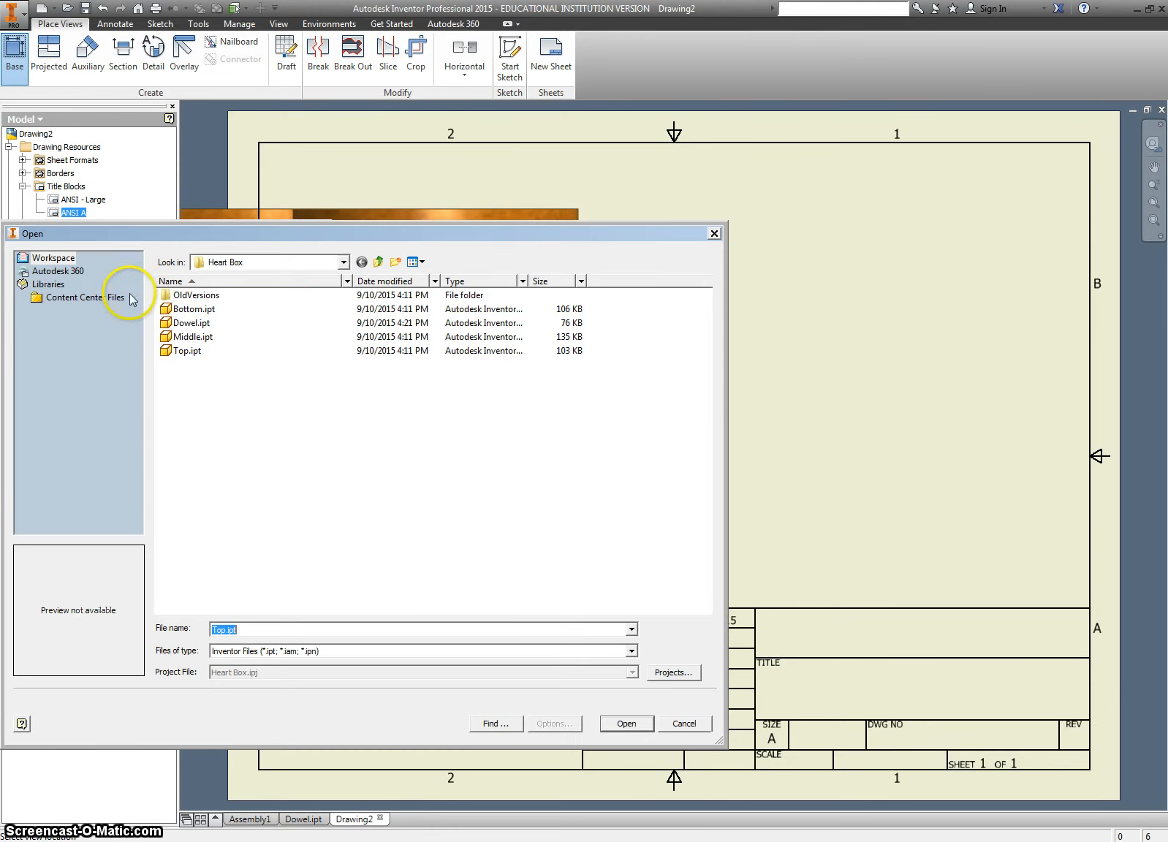
pyautogui.click(187, 351)
pyautogui.click(626, 723)
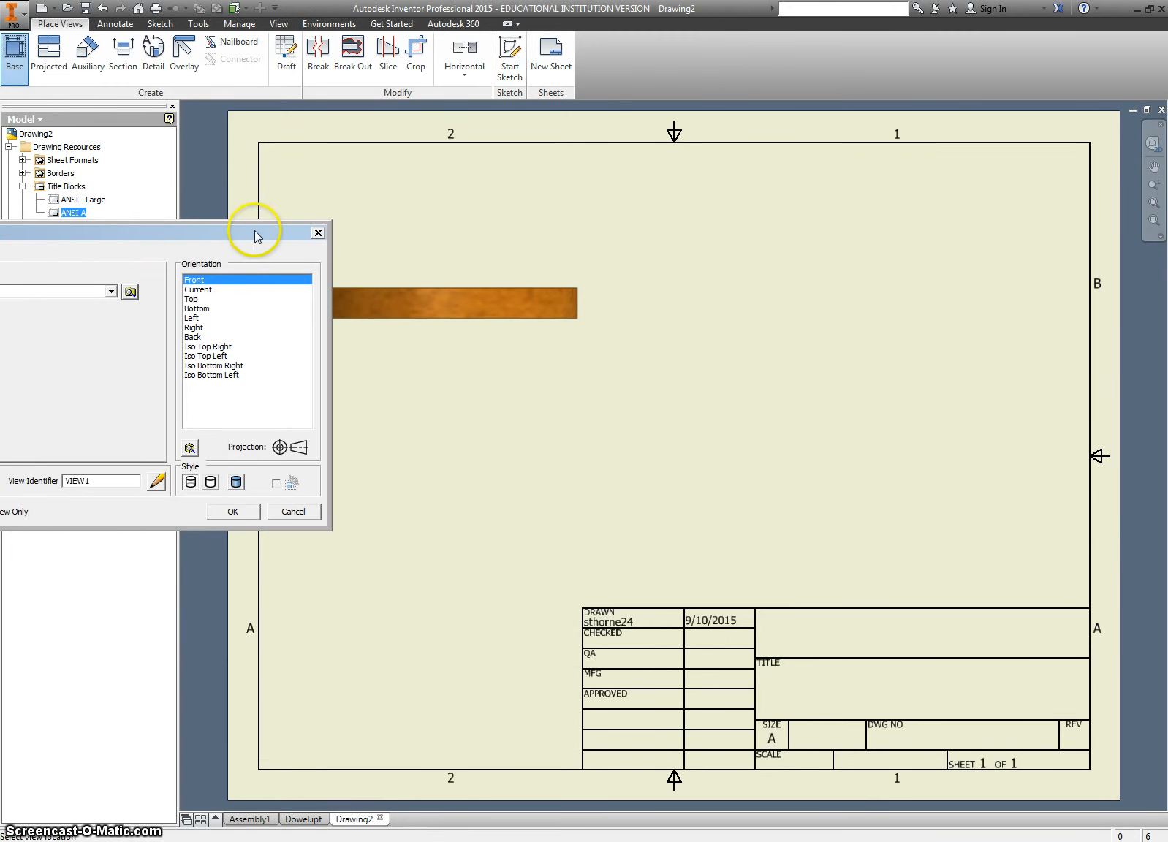
pyautogui.moveTo(256, 231); pyautogui.dragTo(264, 211)
pyautogui.click(212, 279)
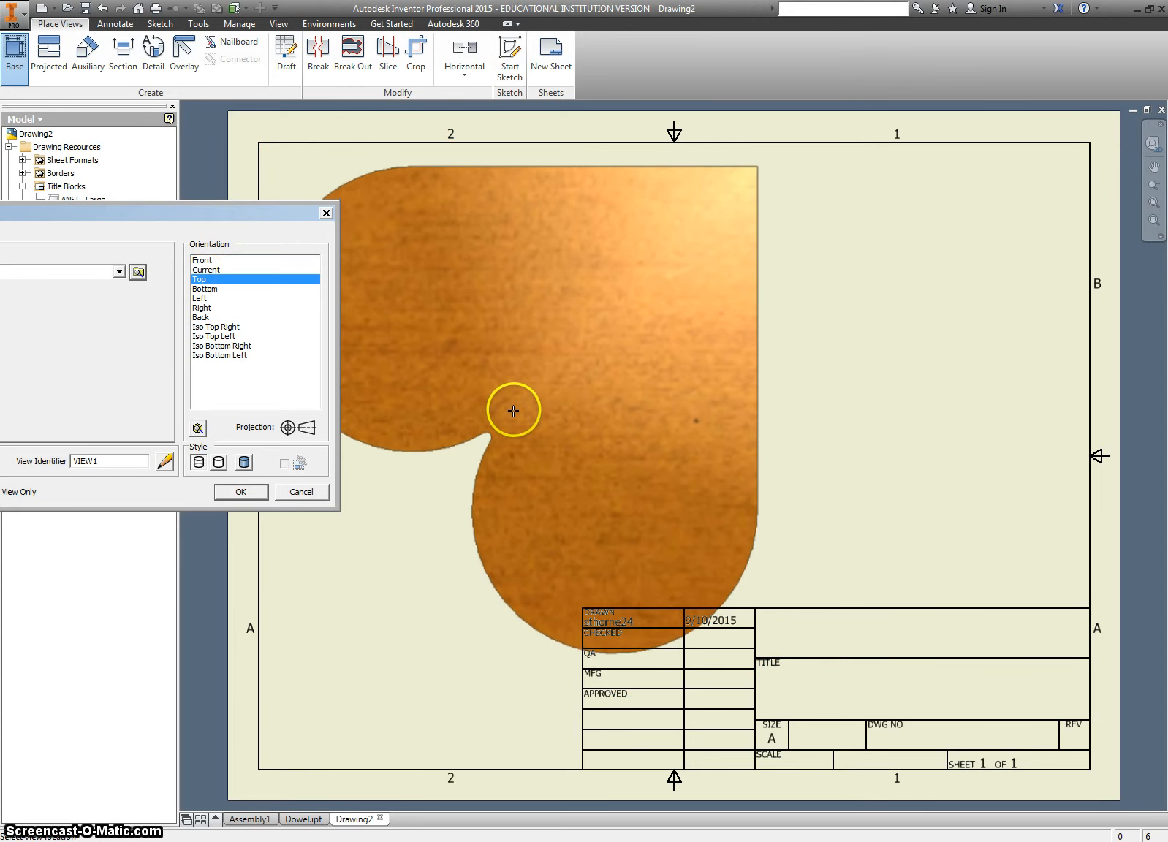
pyautogui.scroll(-3, 510, 427)
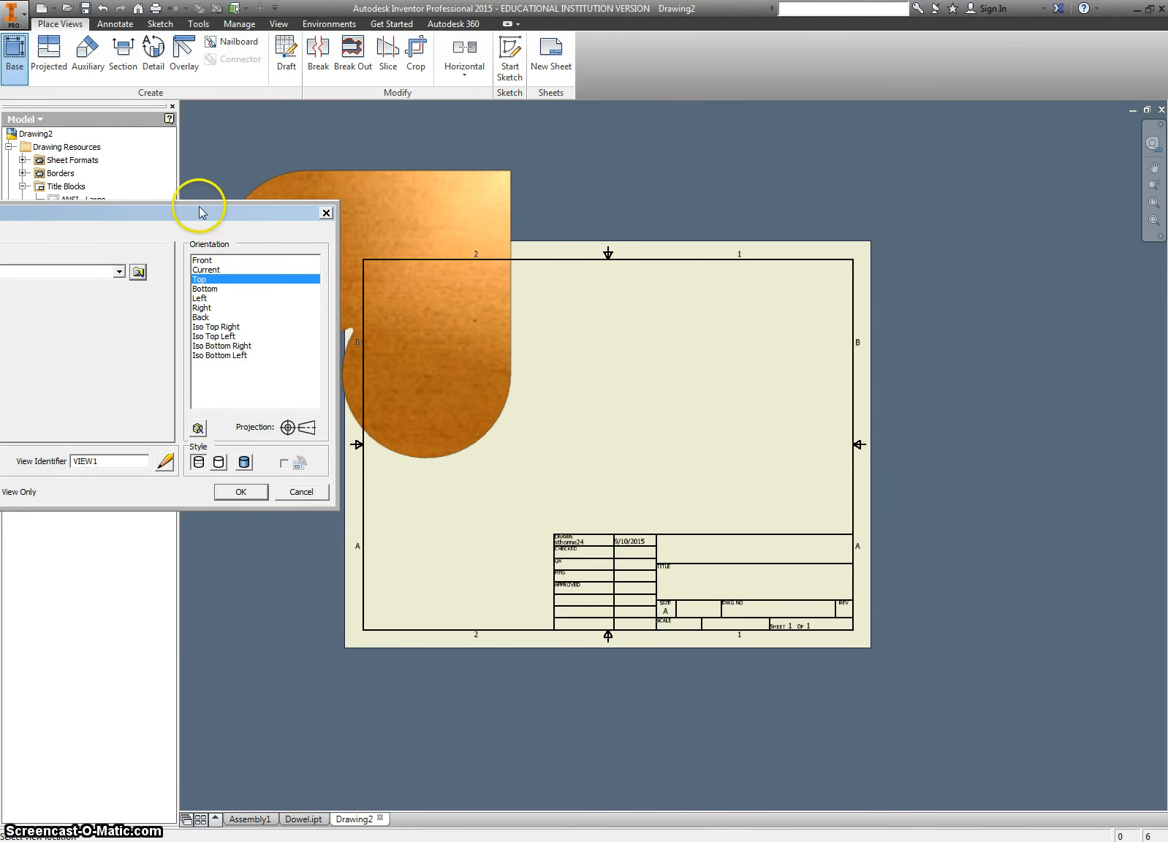
pyautogui.moveTo(201, 213)
pyautogui.mouseDown()
pyautogui.moveTo(469, 201)
pyautogui.moveTo(429, 207)
pyautogui.mouseUp()
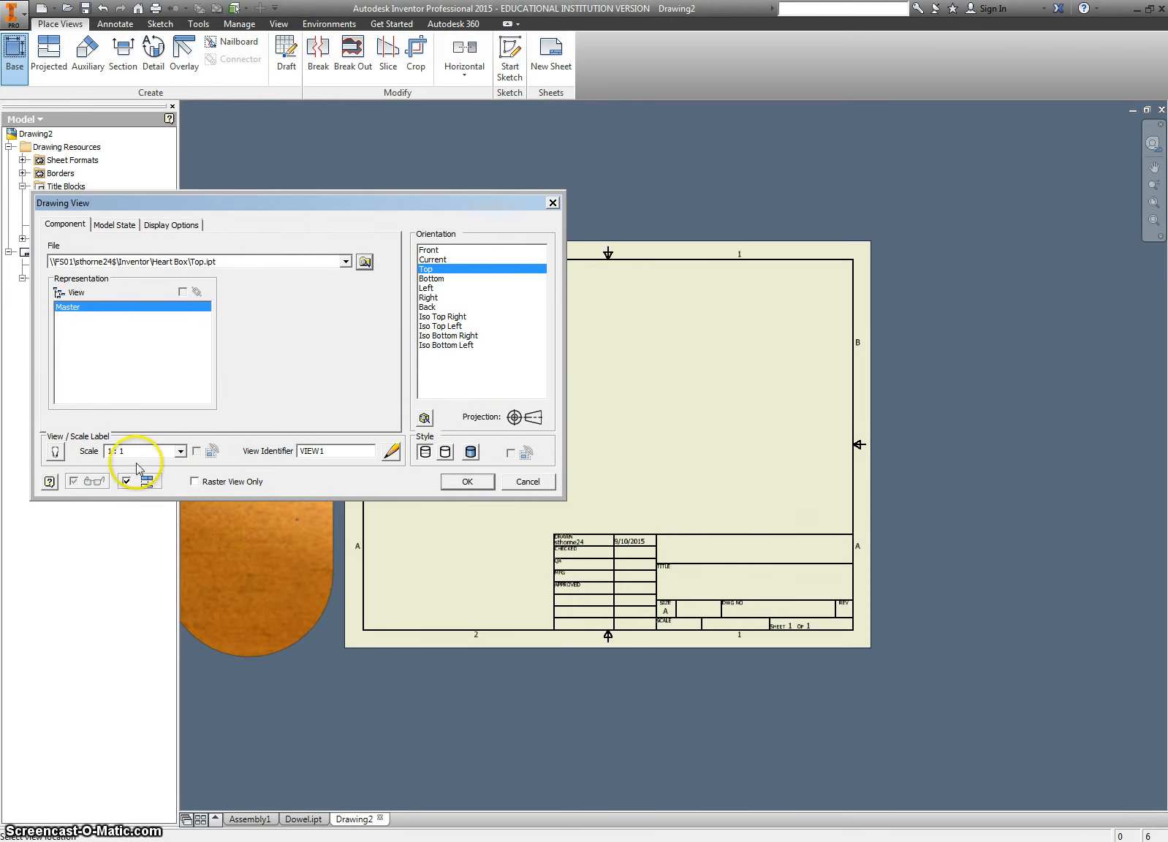
pyautogui.click(180, 451)
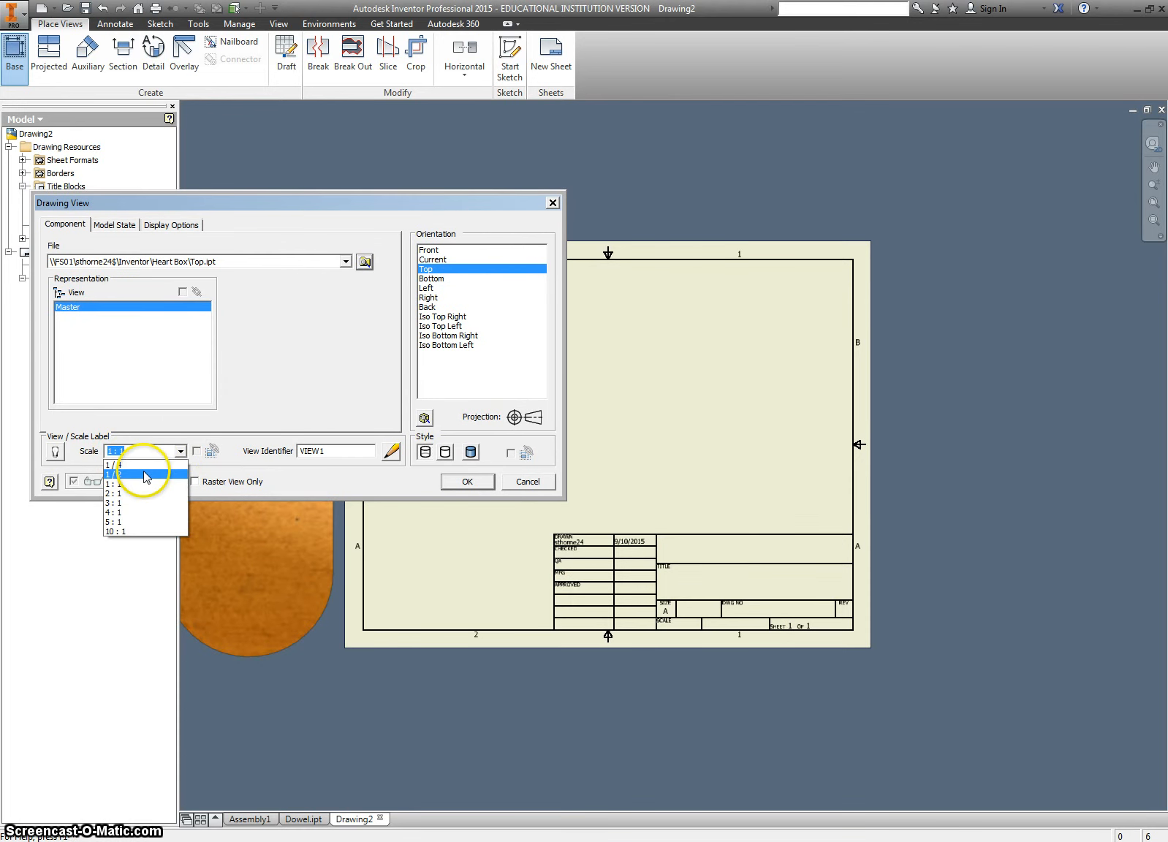
pyautogui.click(143, 474)
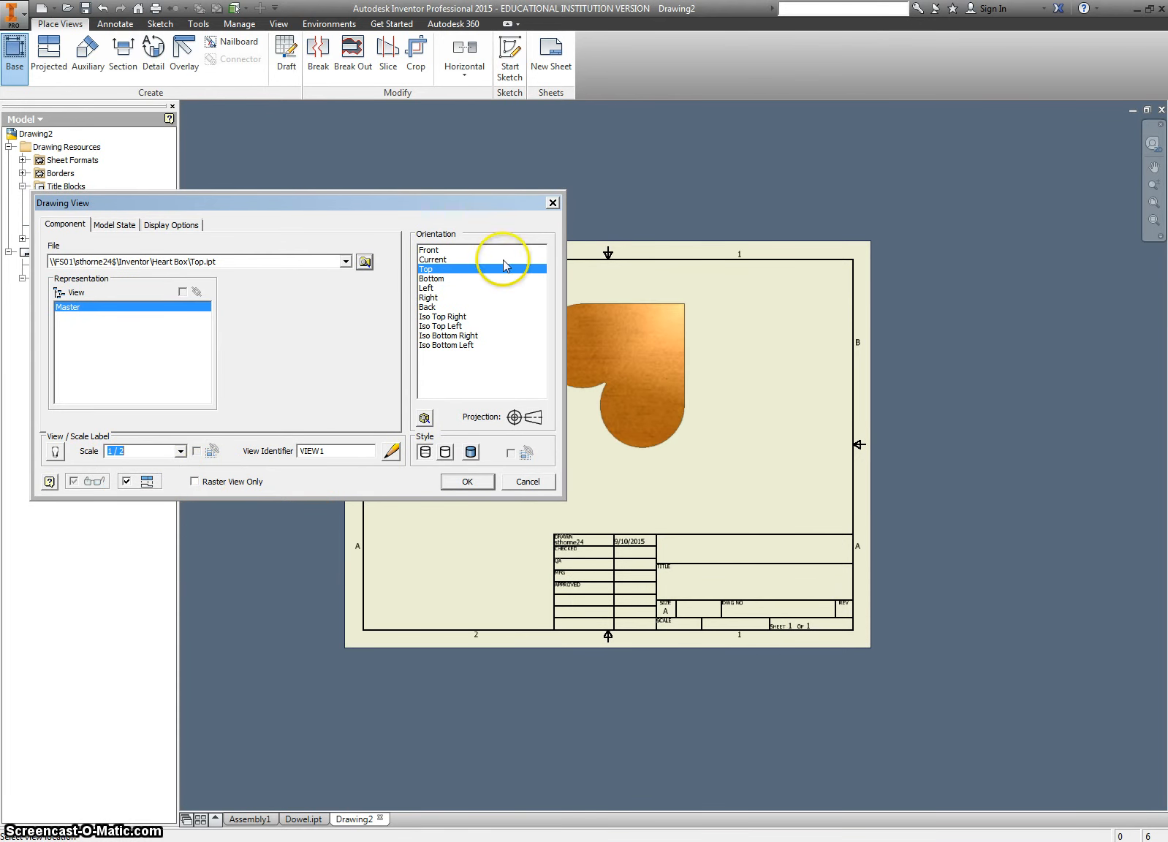
pyautogui.moveTo(476, 212); pyautogui.dragTo(378, 235)
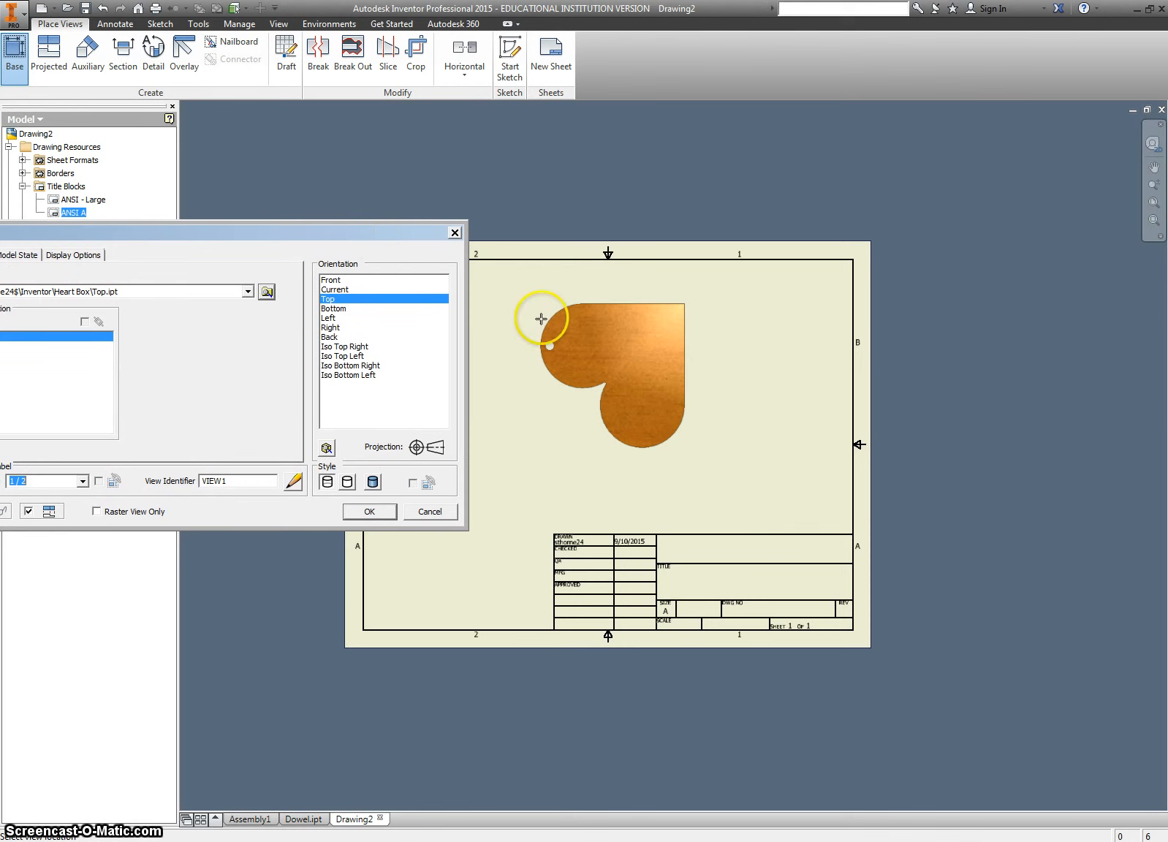
pyautogui.middleClick(645, 437)
pyautogui.moveTo(646, 436); pyautogui.dragTo(722, 438, button='middle')
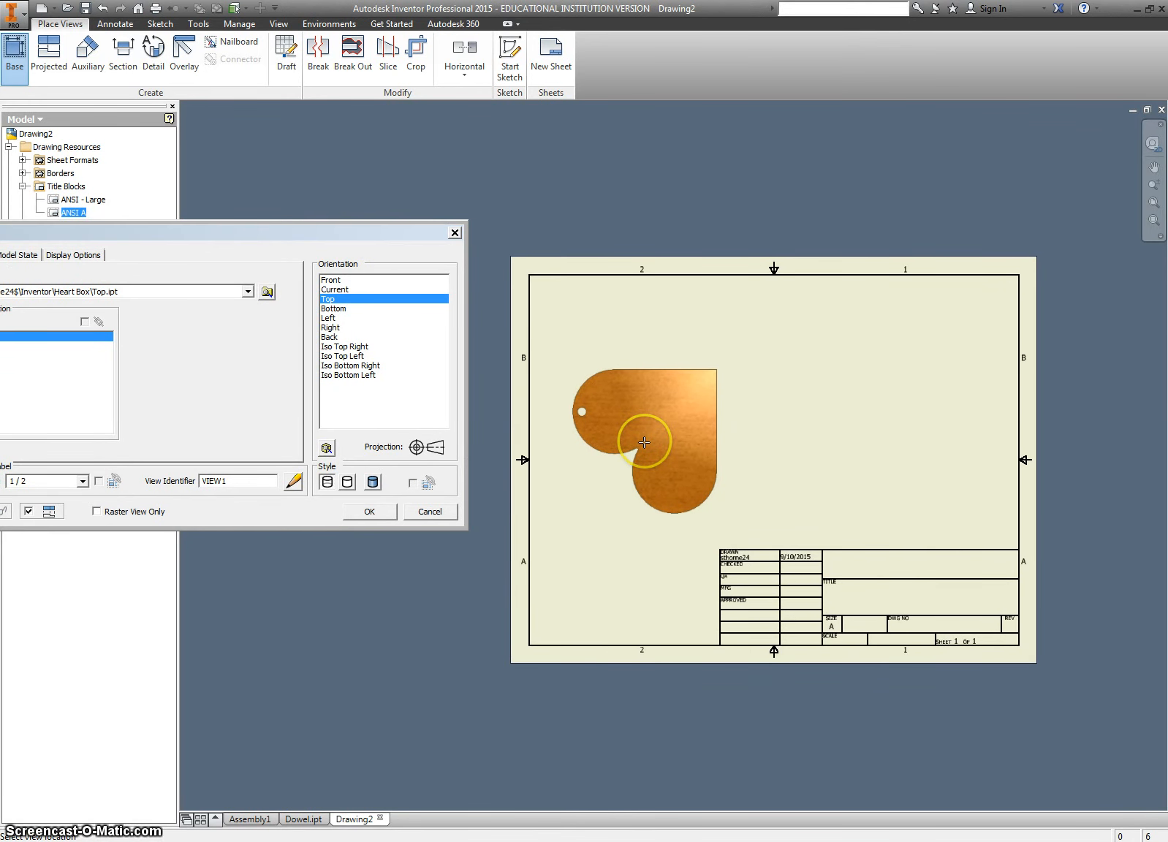
pyautogui.click(428, 512)
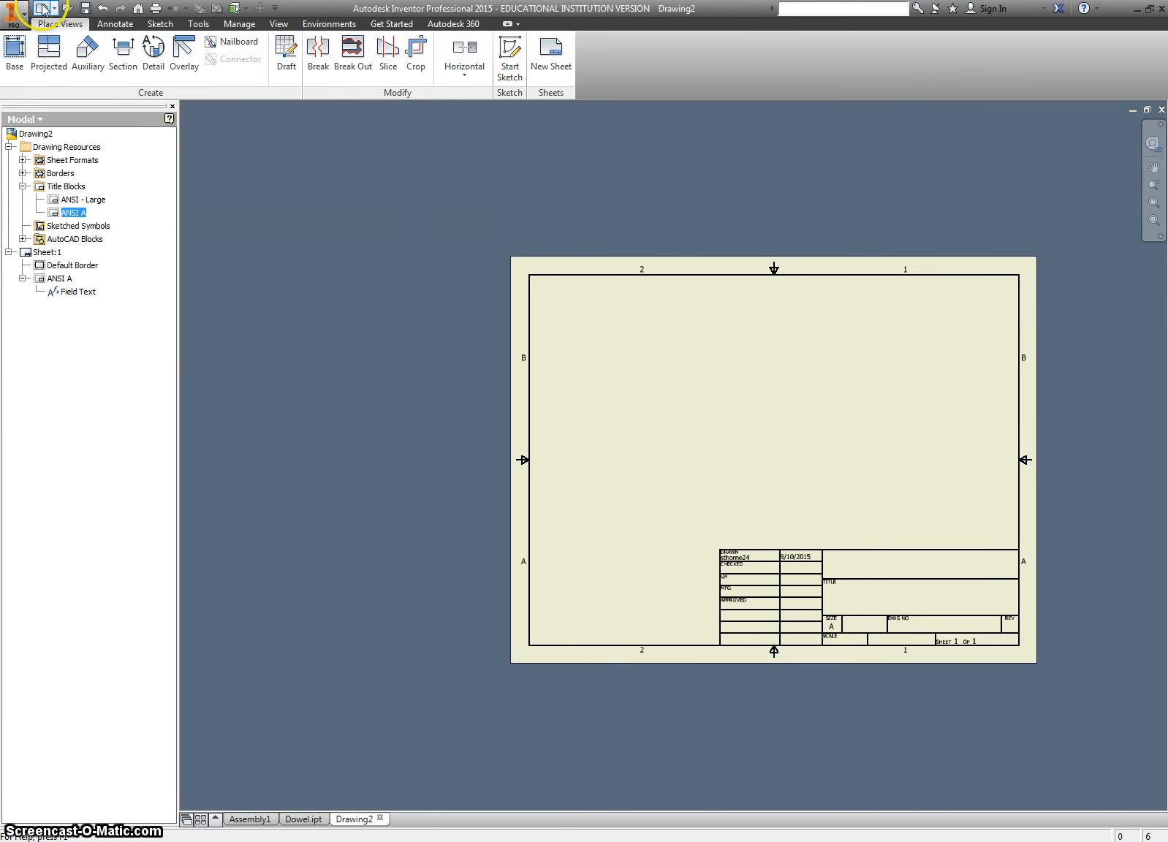
# Open Top.ipt and orient the part to its top view, rotated 90 degrees clockwise so the hole sits at the upper edge
pyautogui.click(66, 10)
pyautogui.doubleClick(530, 398)
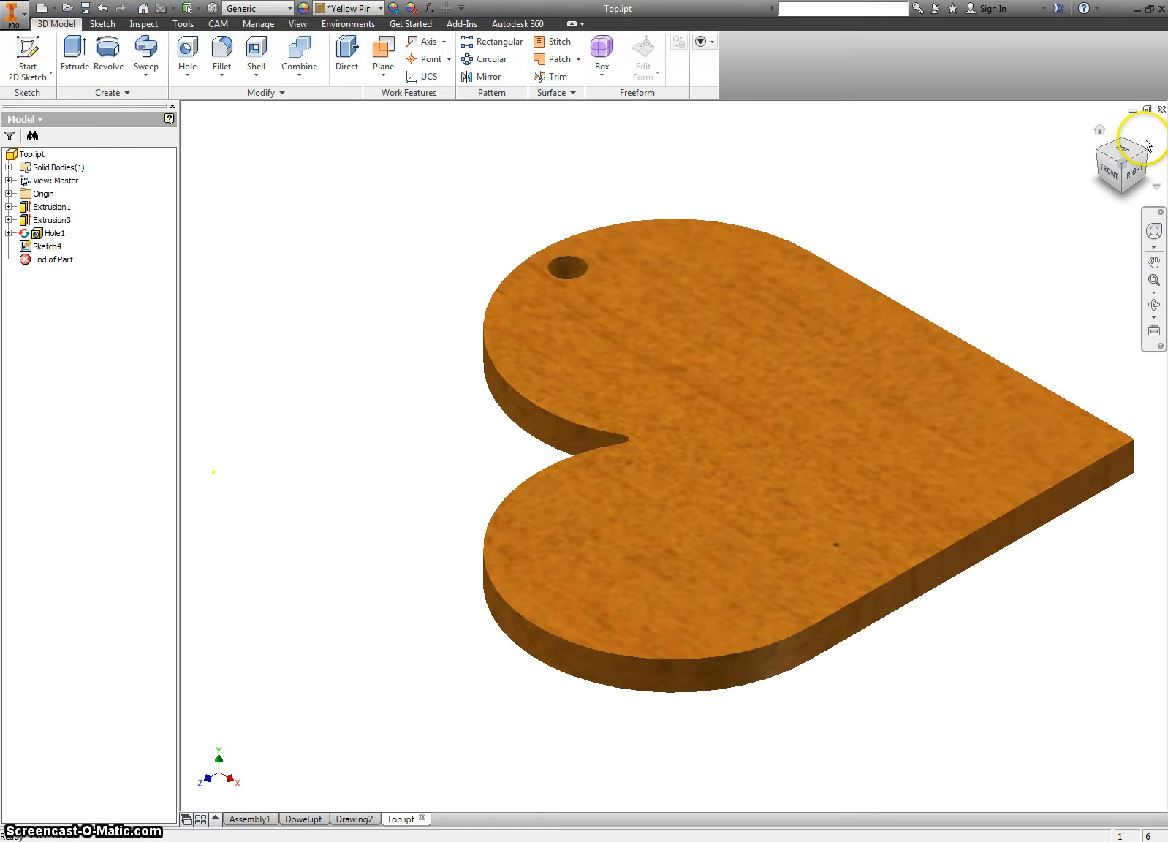
pyautogui.click(1125, 152)
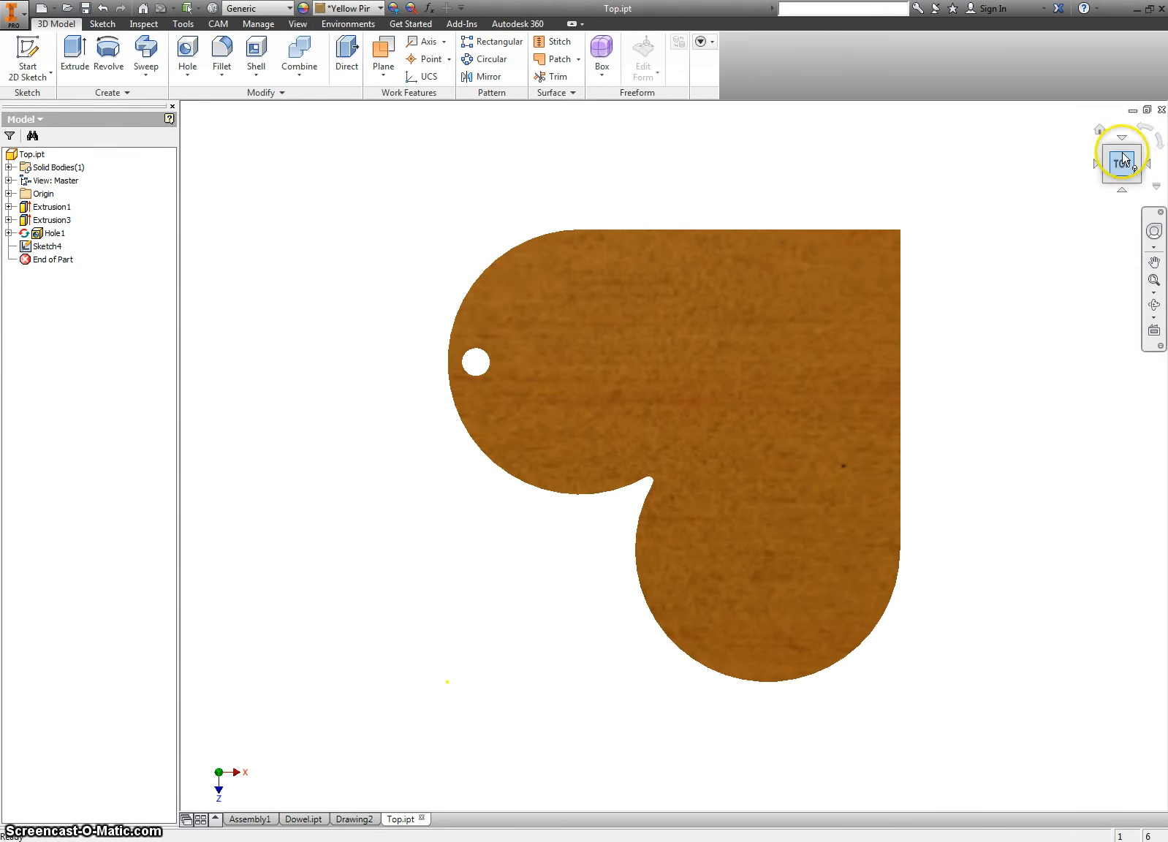
pyautogui.click(1157, 150)
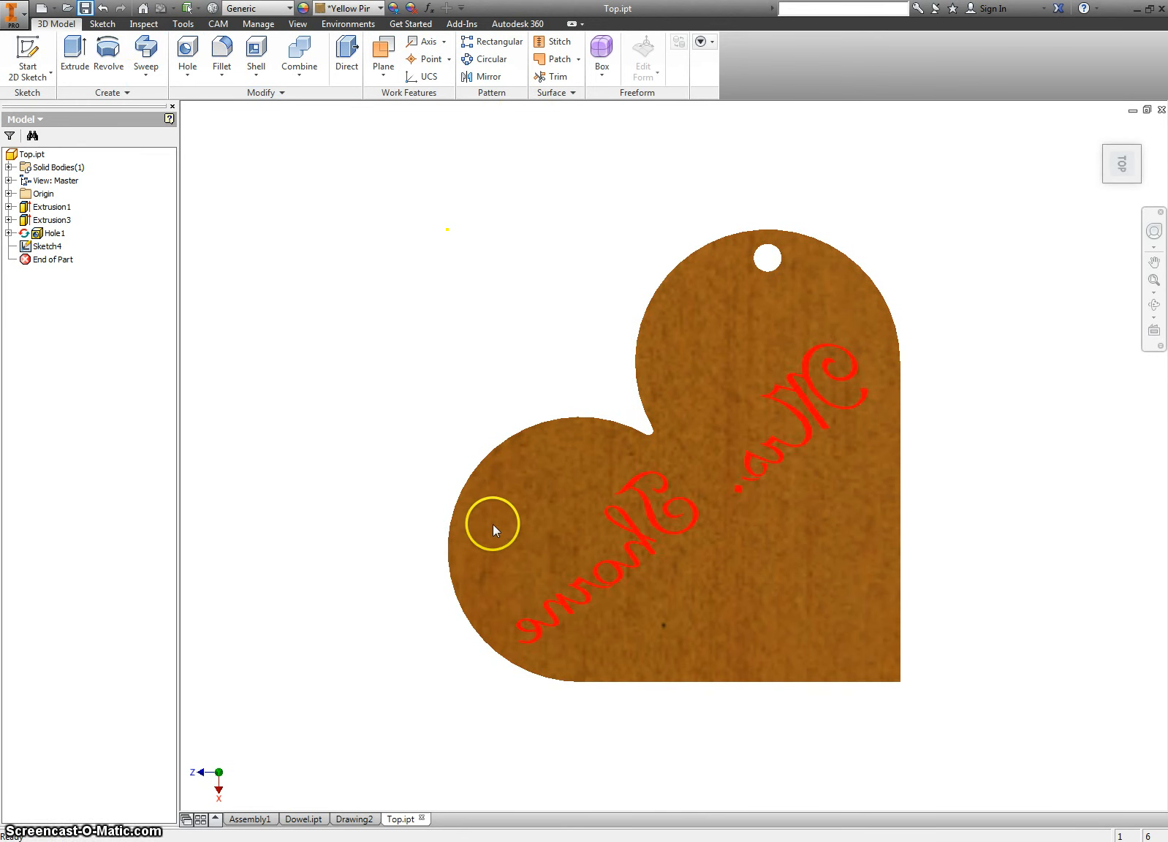
# Return to Drawing2 and place a base view of Top.ipt in the Current orientation at 1/2 scale on the sheet's left half
pyautogui.click(346, 818)
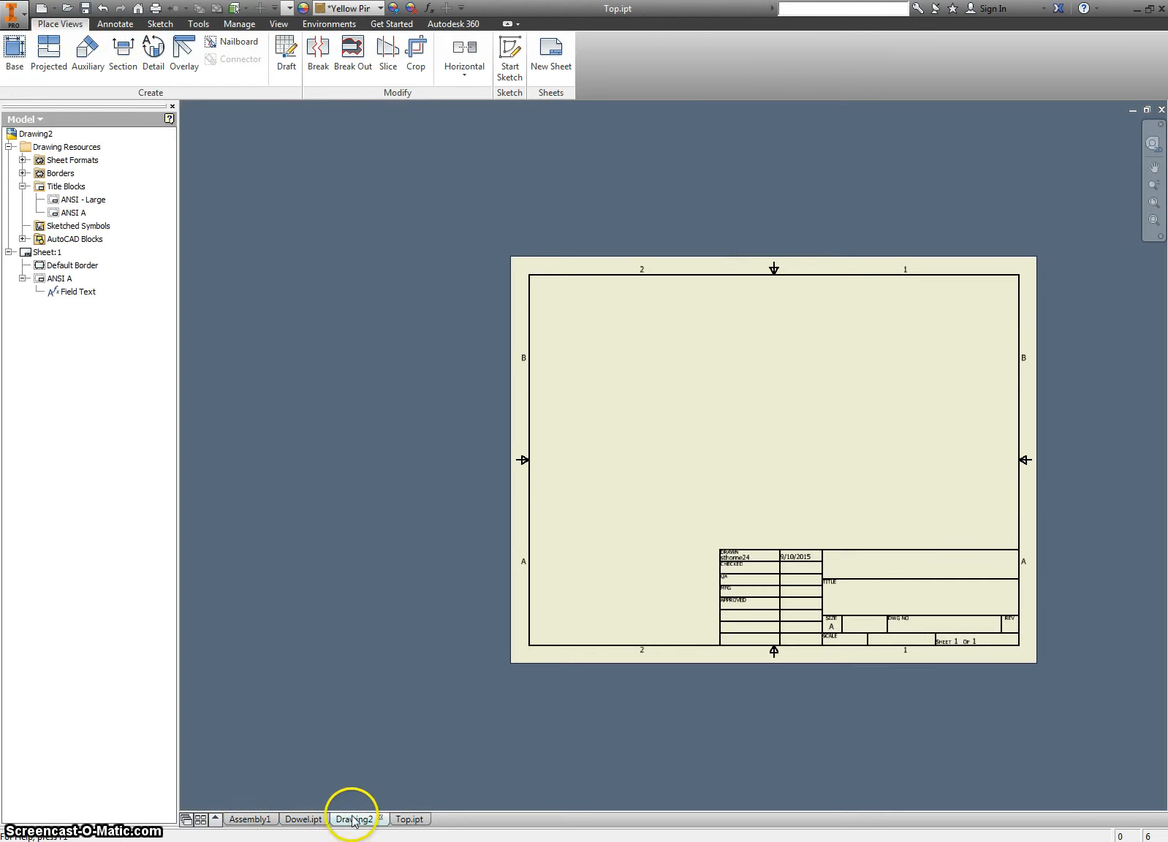
pyautogui.click(14, 56)
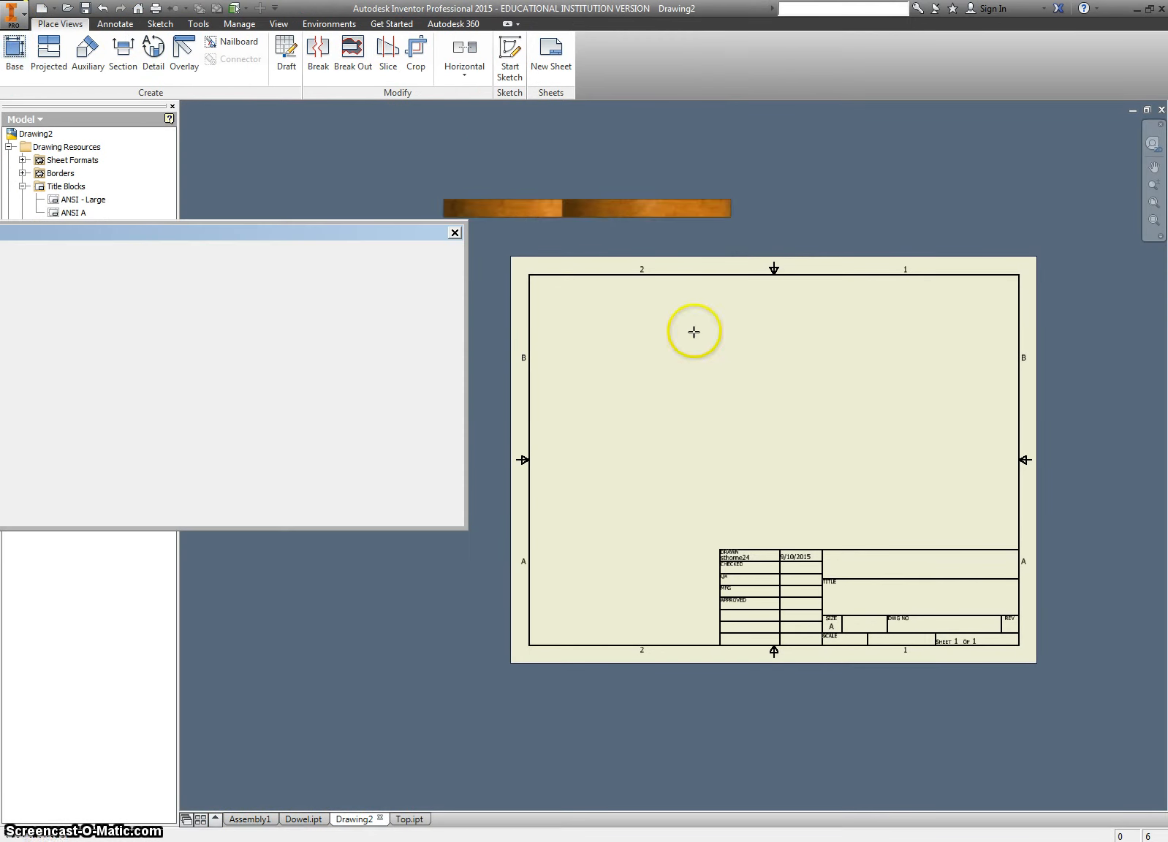
pyautogui.click(334, 289)
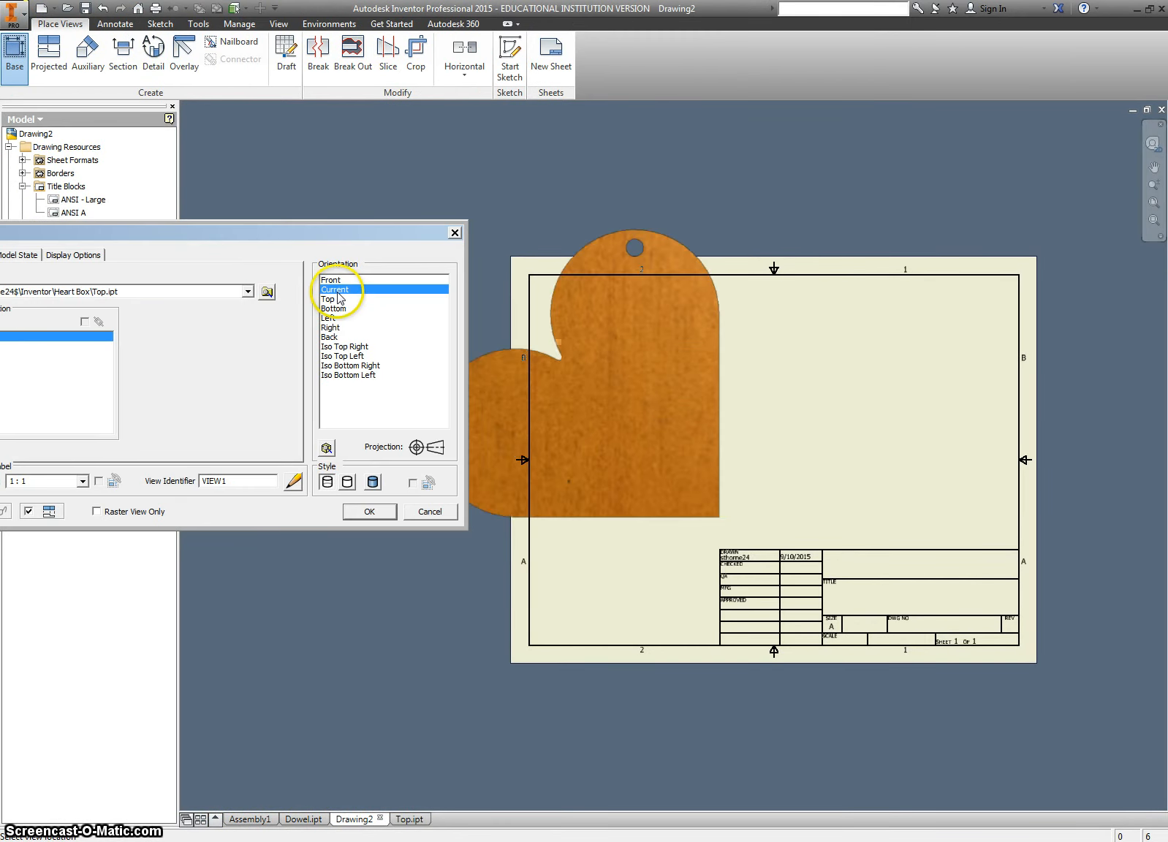
pyautogui.moveTo(247, 241); pyautogui.dragTo(424, 199)
pyautogui.click(258, 437)
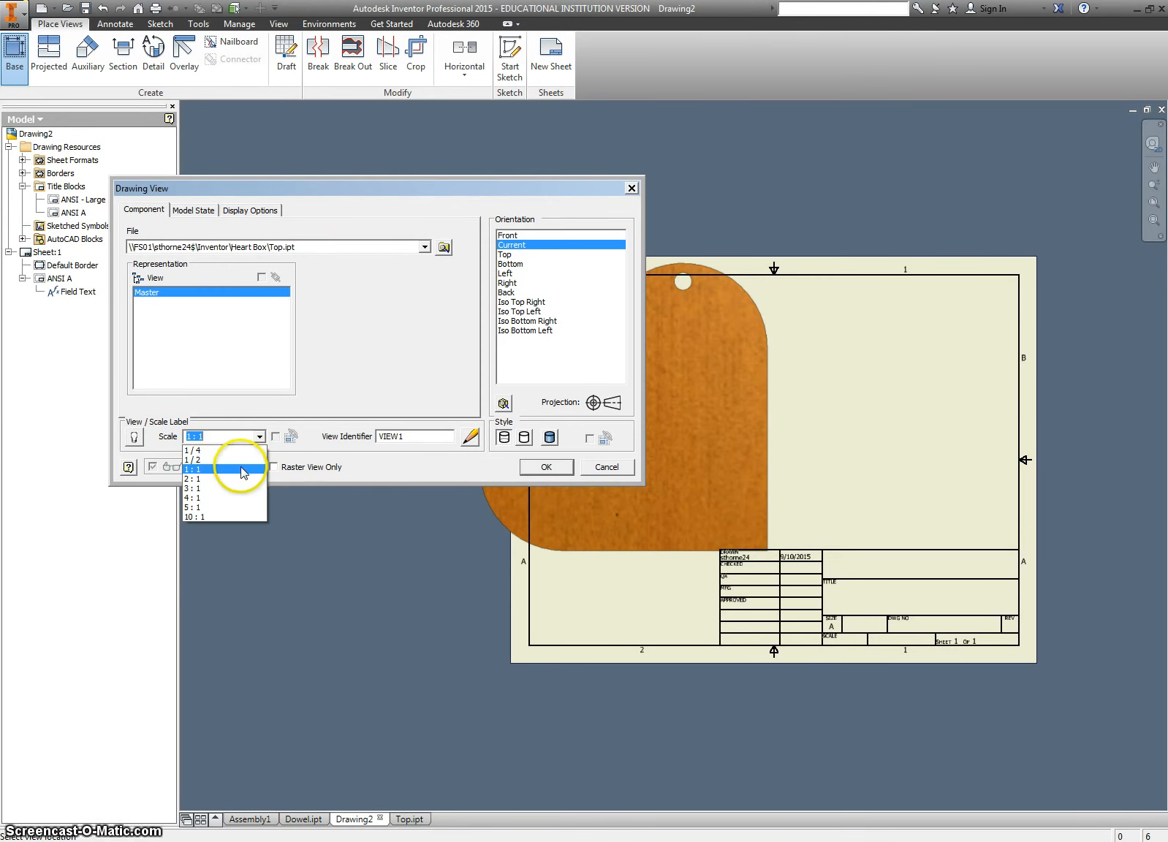
pyautogui.click(235, 470)
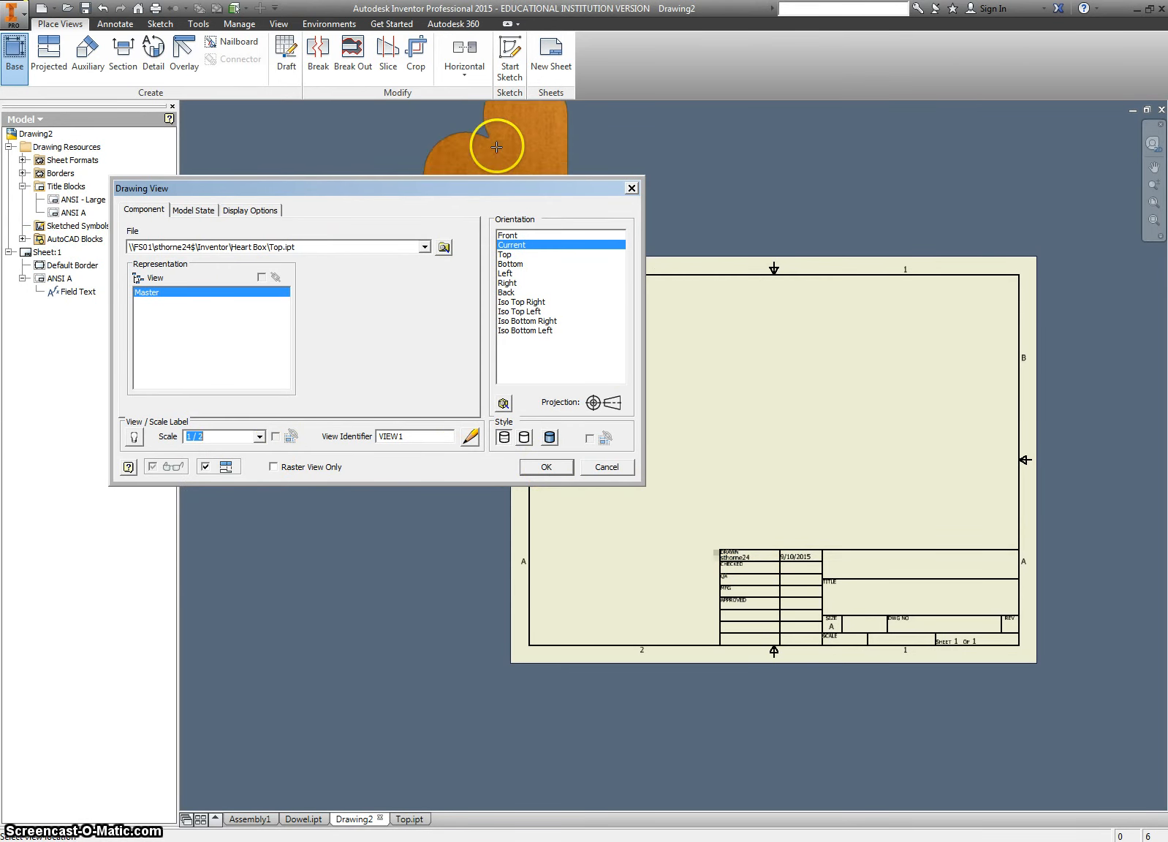
pyautogui.moveTo(516, 193); pyautogui.dragTo(303, 199)
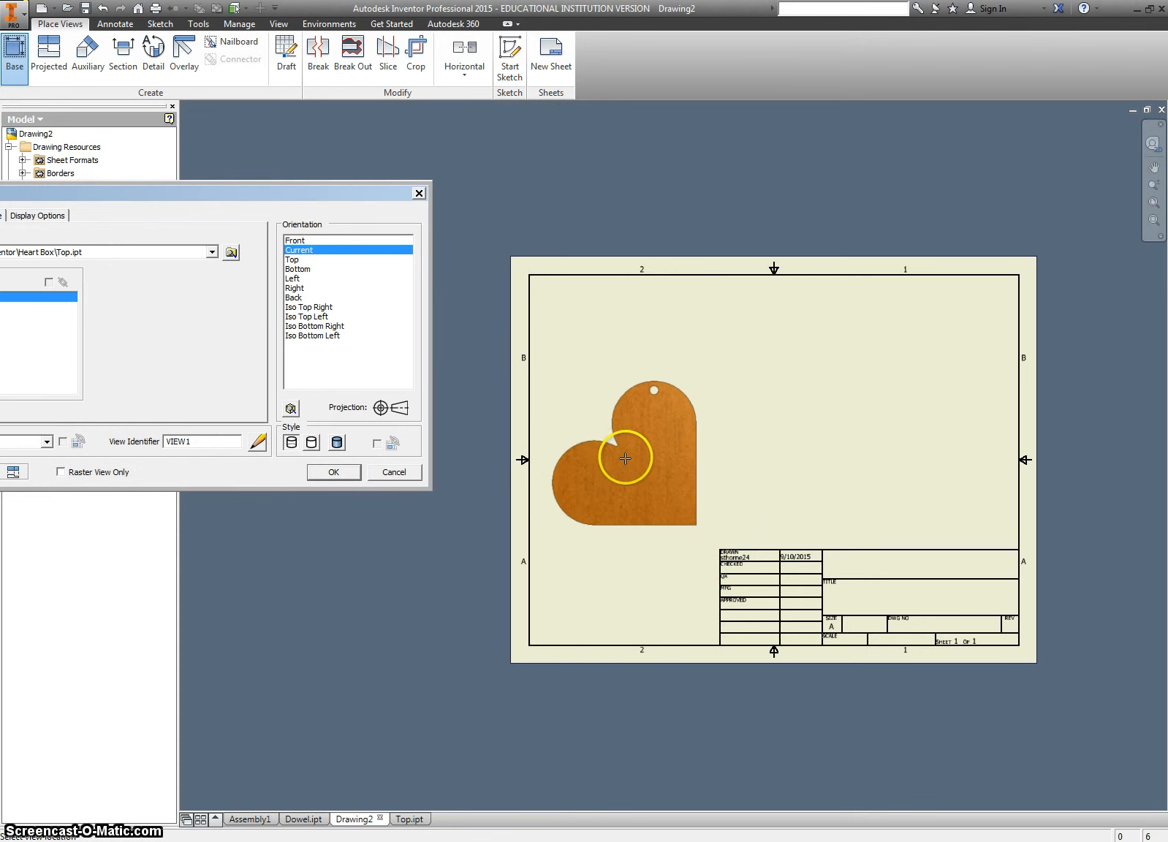
pyautogui.click(619, 469)
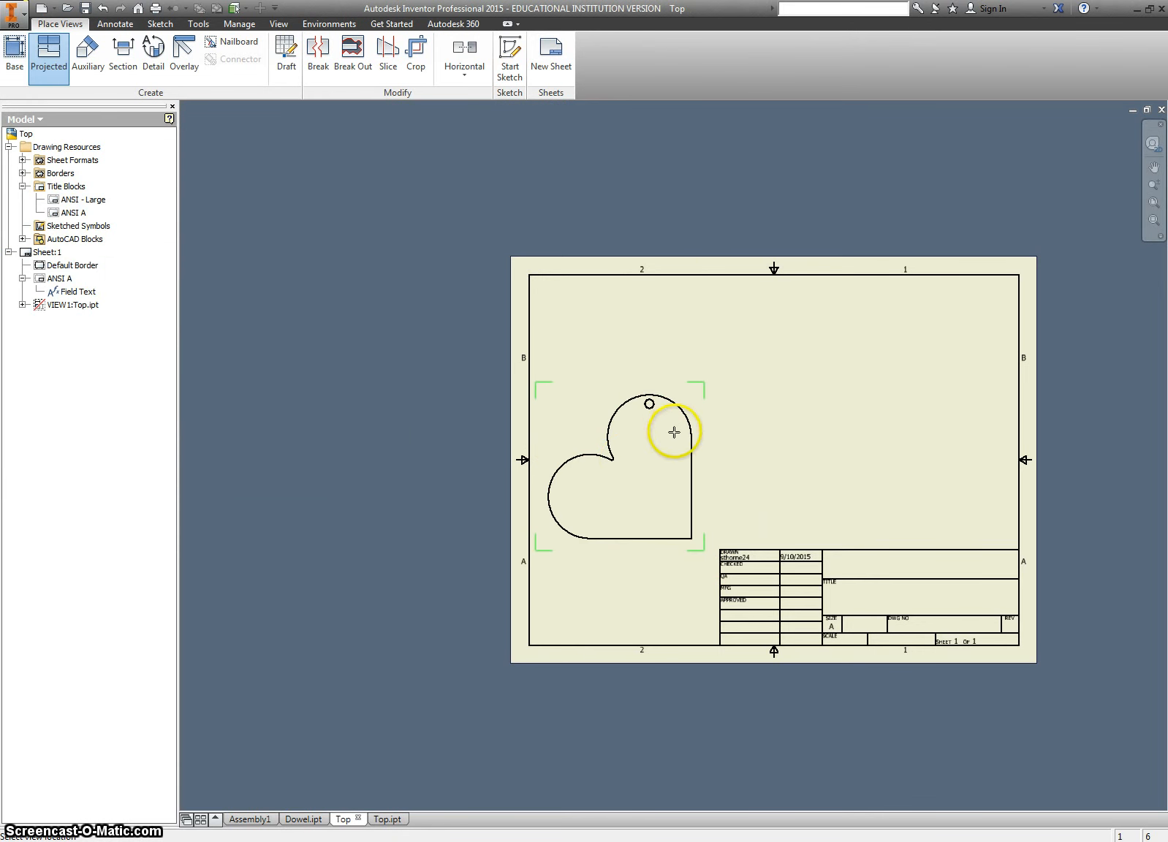
# Project a side view to the right of the heart's base view and an isometric view in the sheet's upper-right corner
pyautogui.click(789, 462)
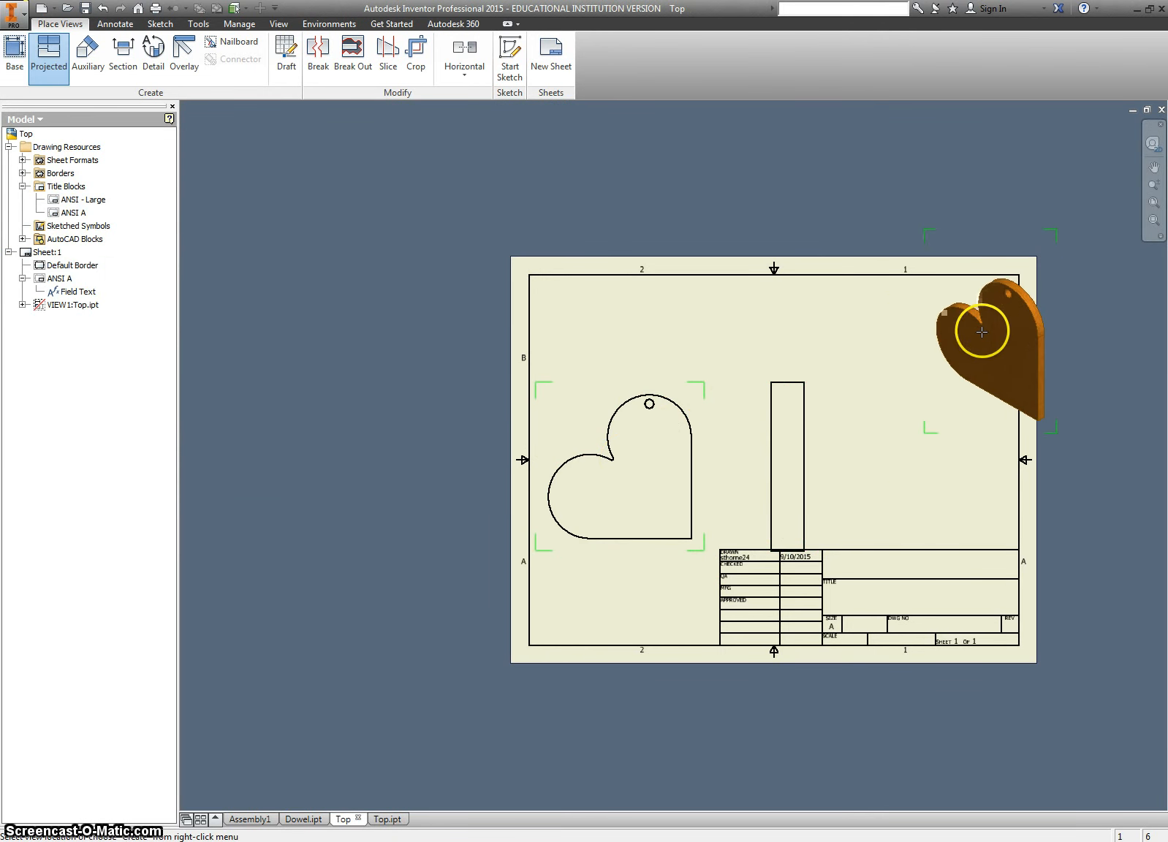
pyautogui.click(948, 334)
pyautogui.rightClick(948, 335)
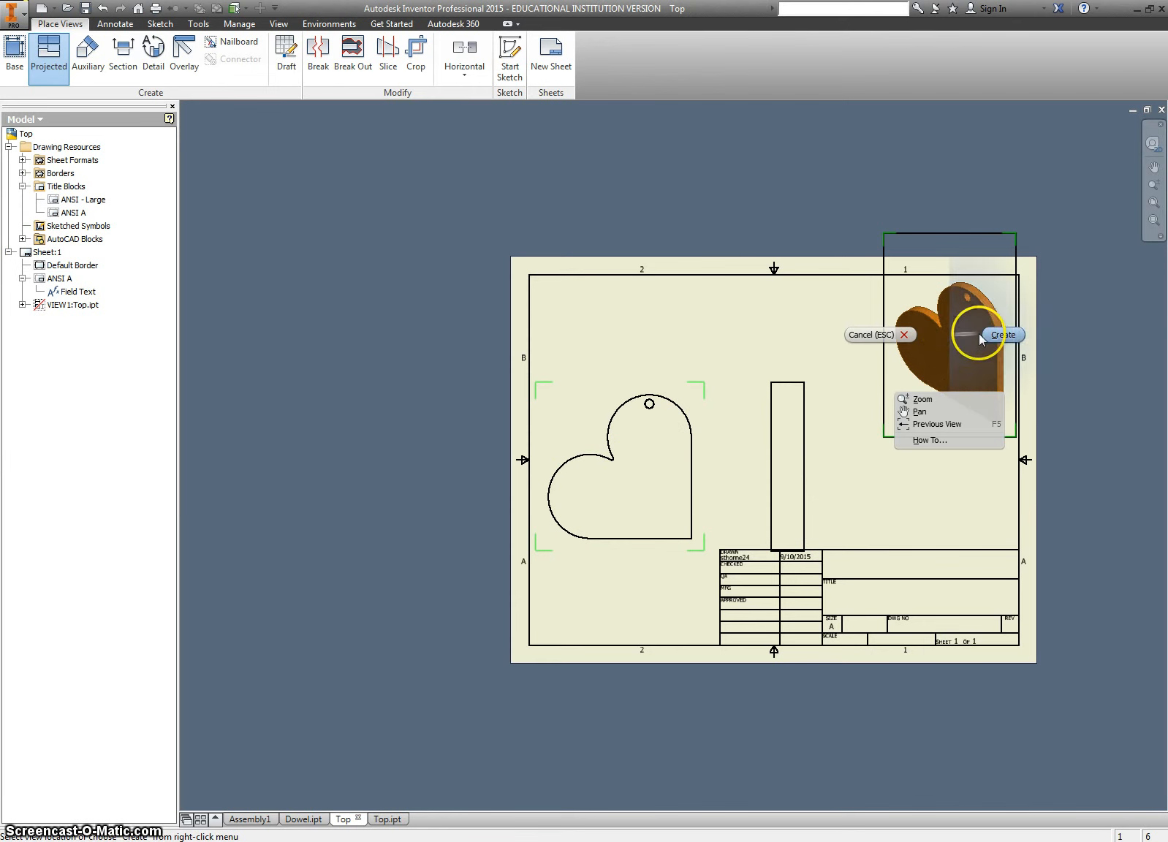
pyautogui.click(1001, 335)
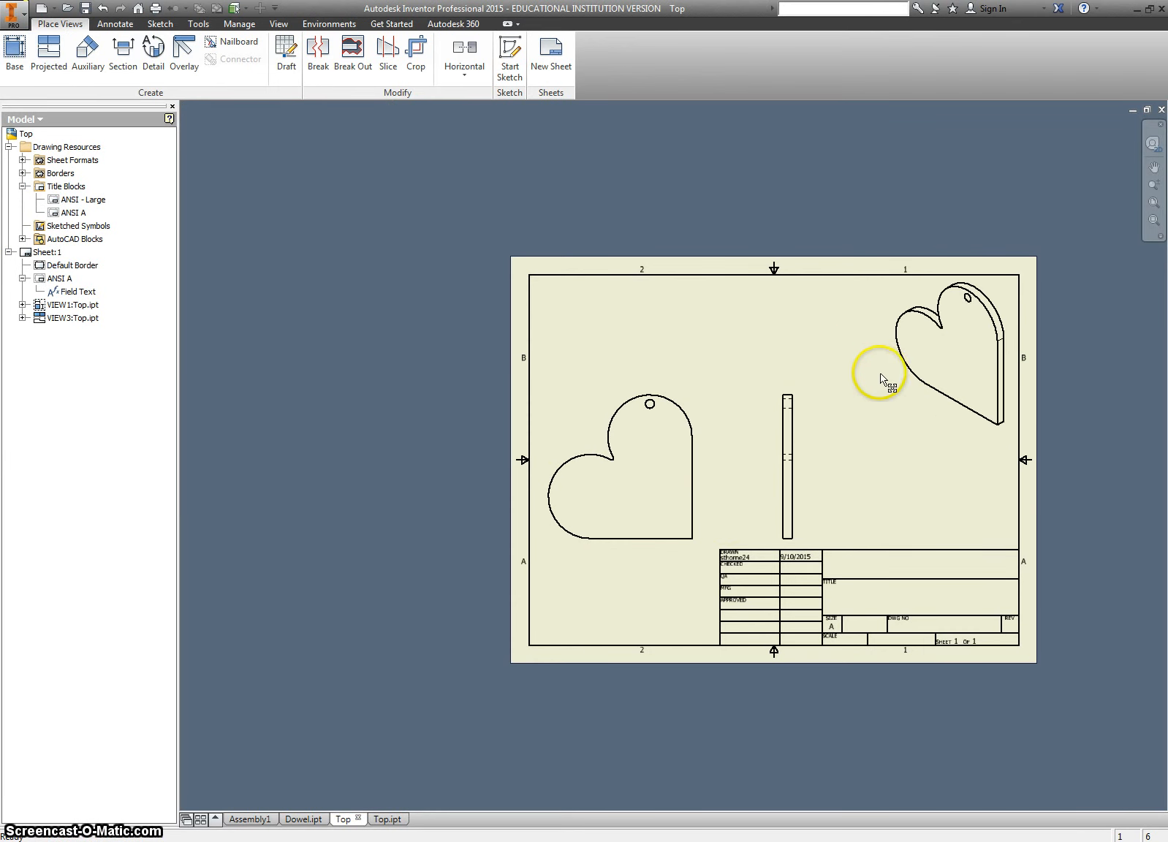
# Set the isometric view's display style to shaded
pyautogui.doubleClick(929, 423)
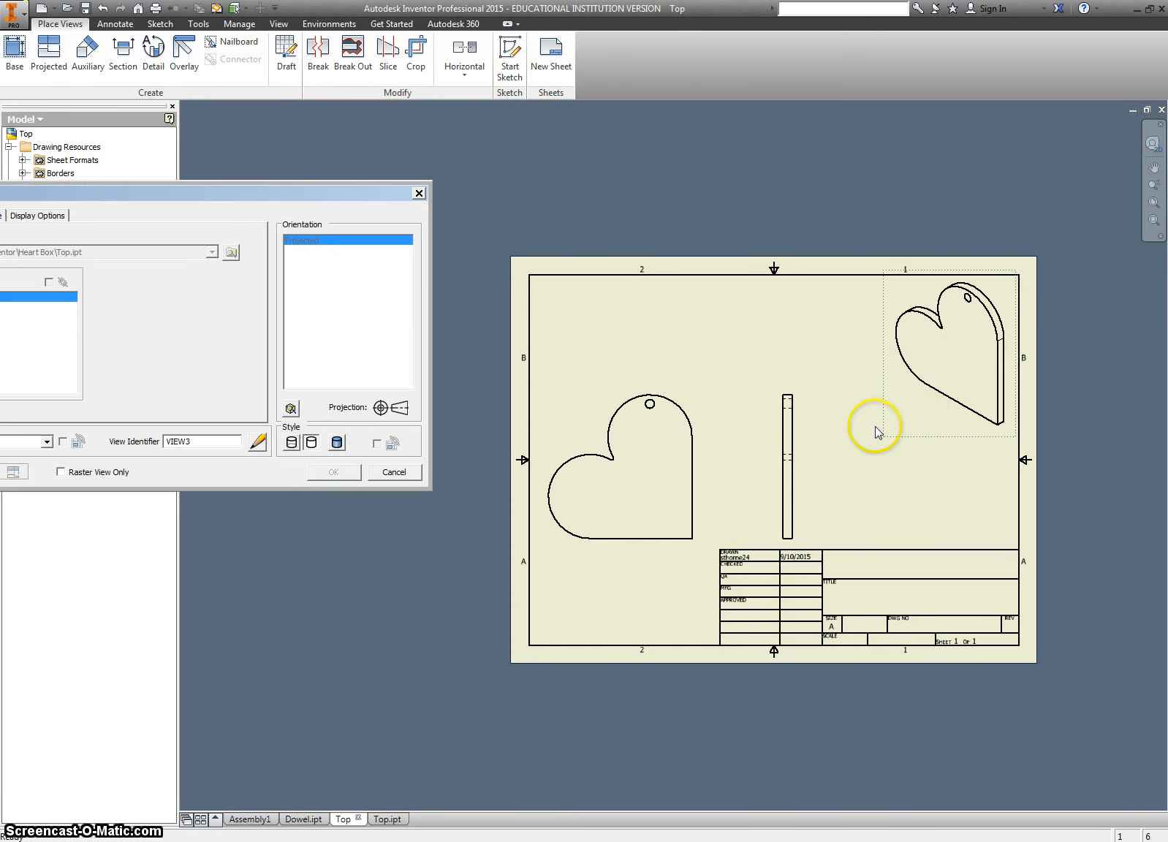
pyautogui.click(336, 442)
pyautogui.click(338, 474)
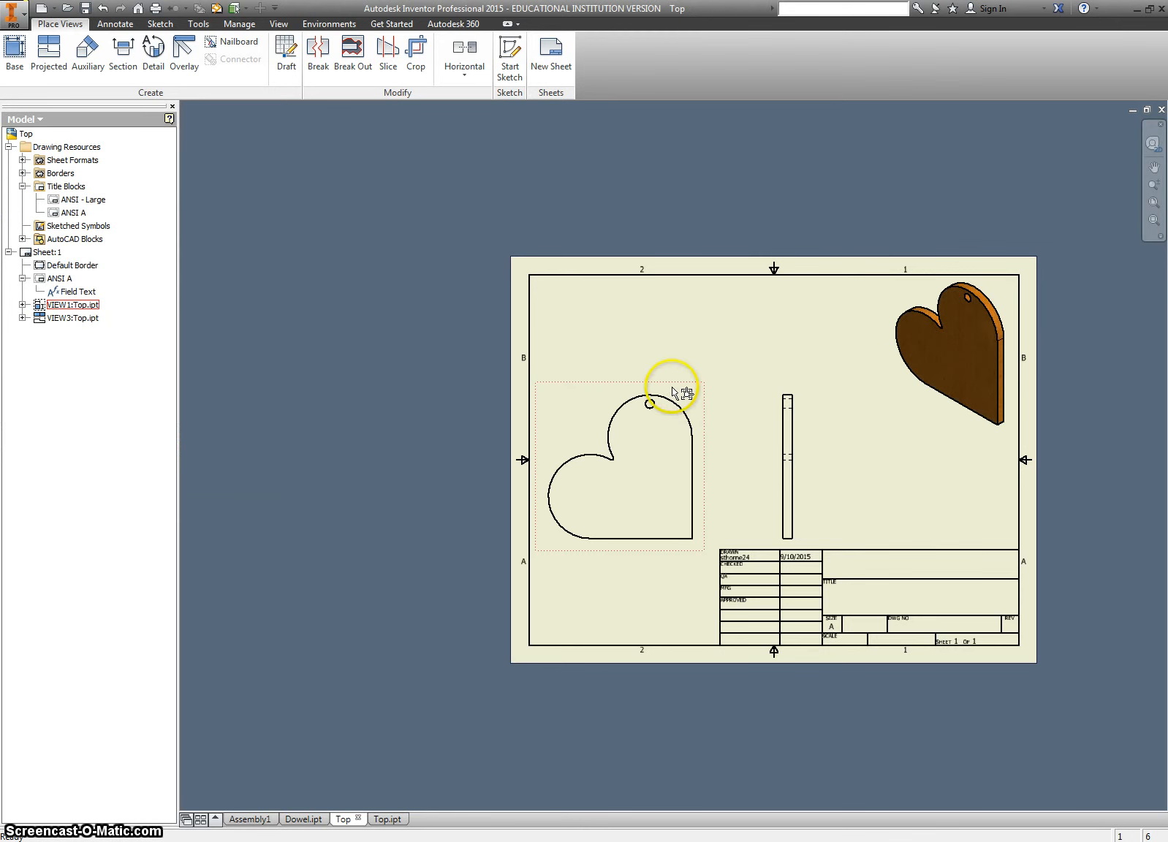
# Add center marks to both rounded lobes and the small hole in the heart's base view
pyautogui.click(120, 27)
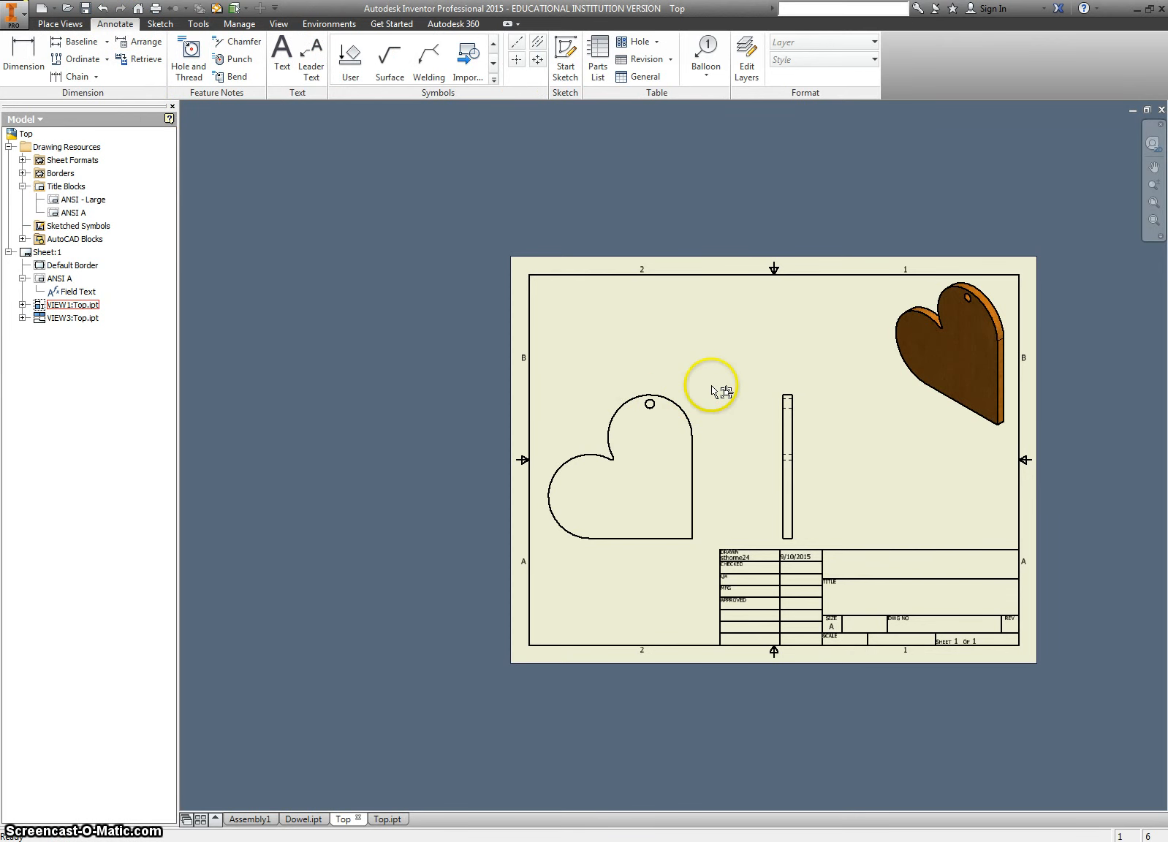
pyautogui.click(517, 61)
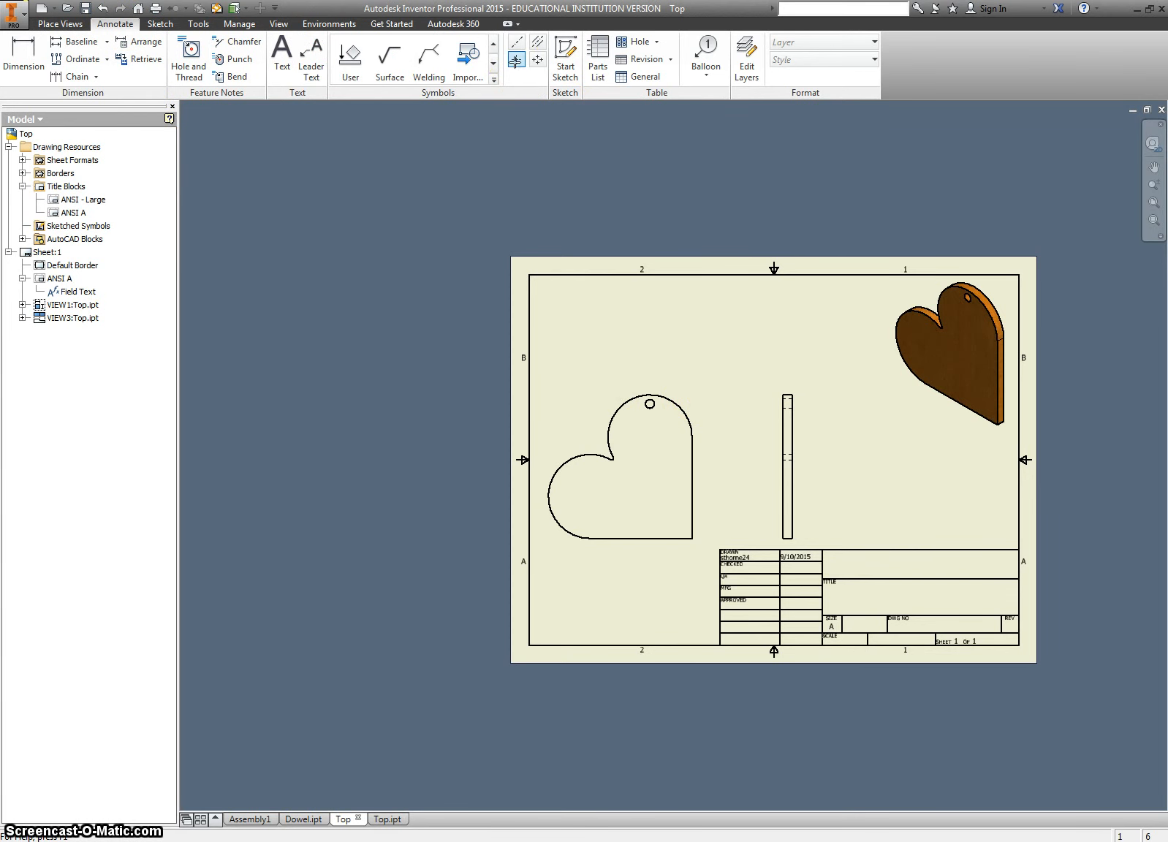
pyautogui.click(561, 477)
pyautogui.click(628, 409)
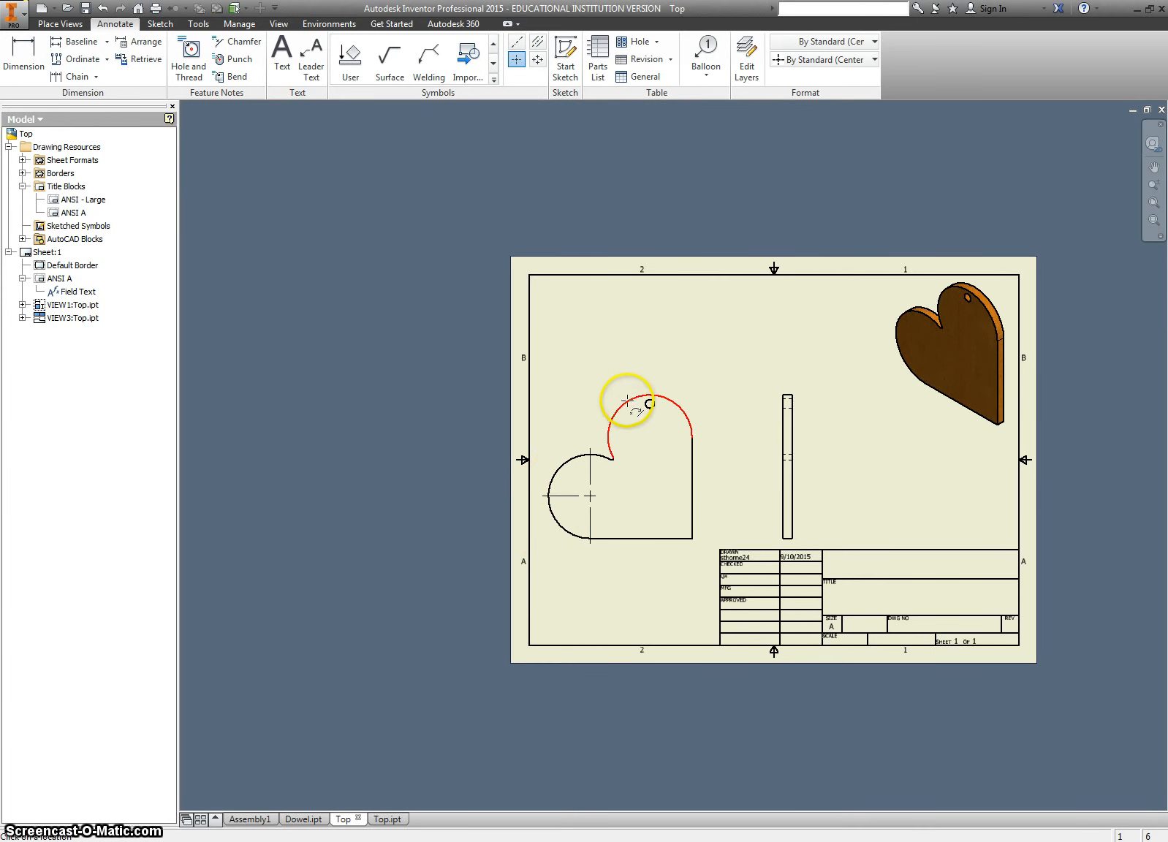
pyautogui.click(662, 415)
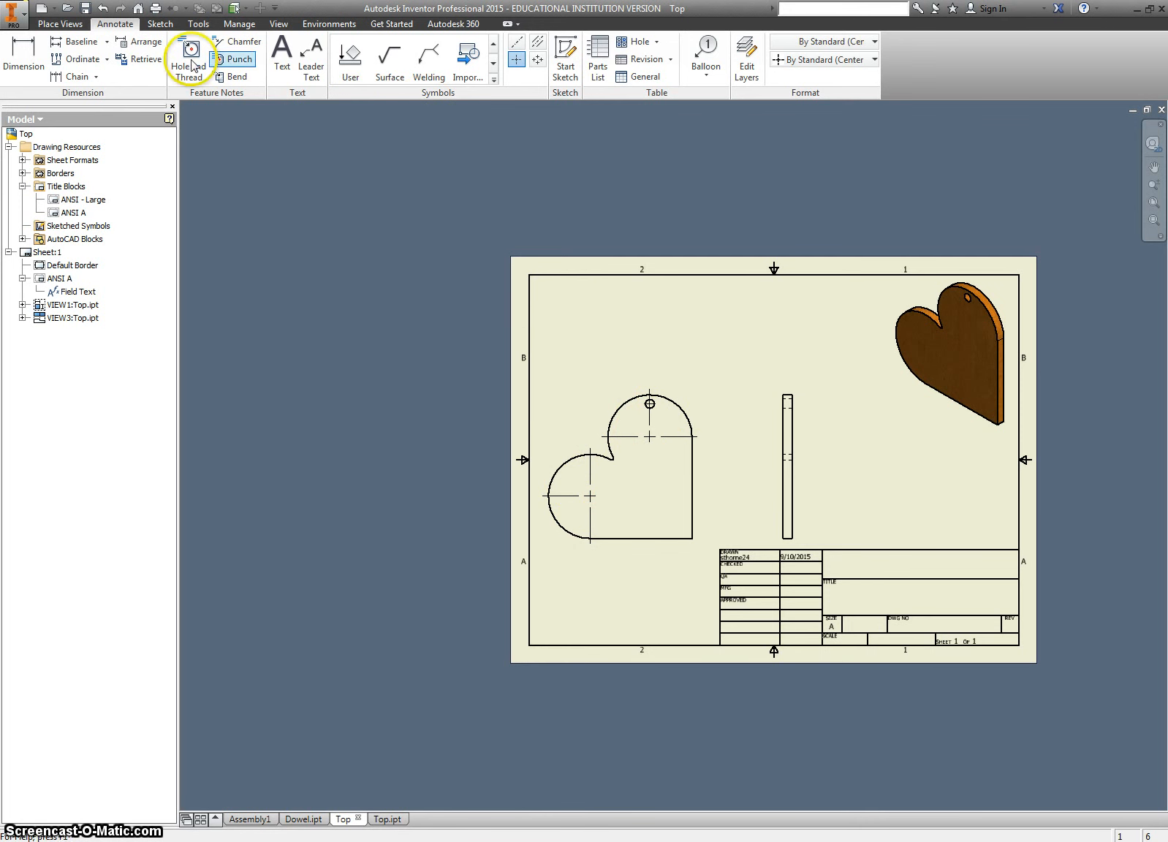
# Dimension the upper lobe's radius and the hole's diameter, placing both labels above and to the right of the heart
pyautogui.click(680, 408)
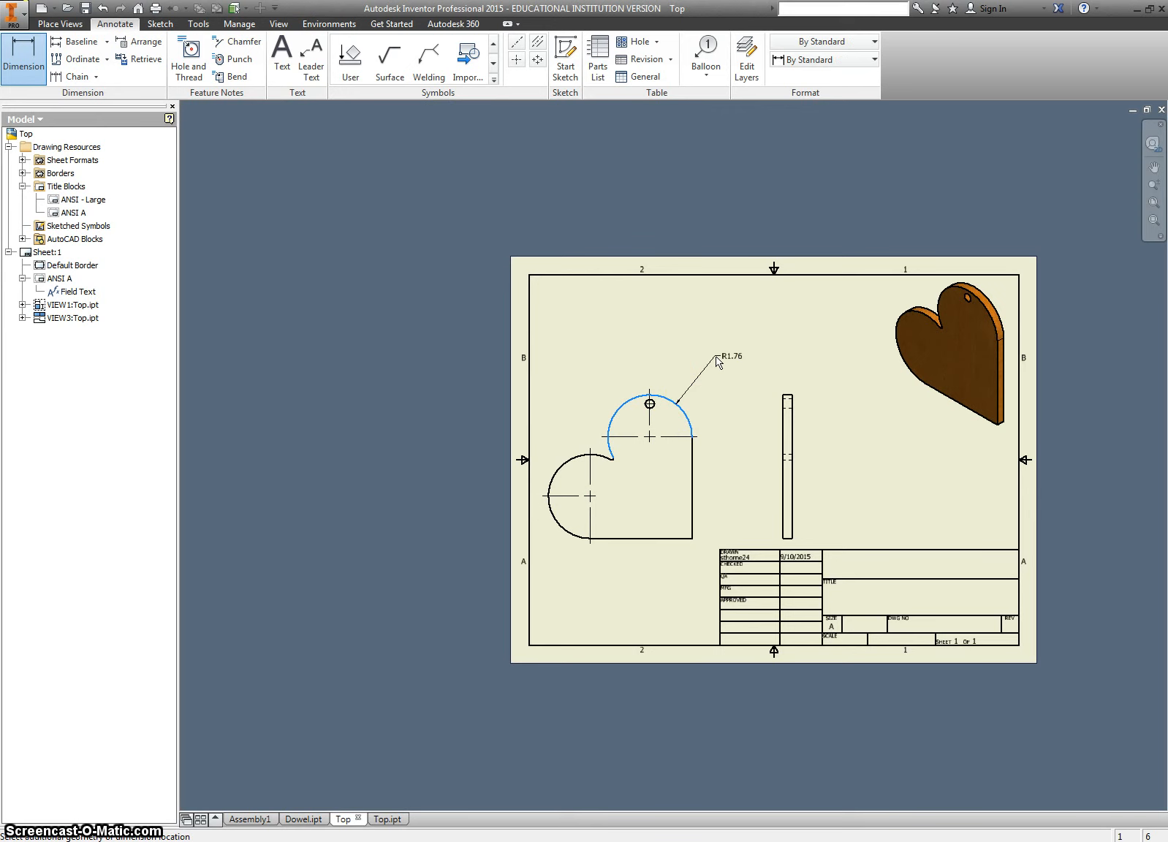
pyautogui.click(717, 413)
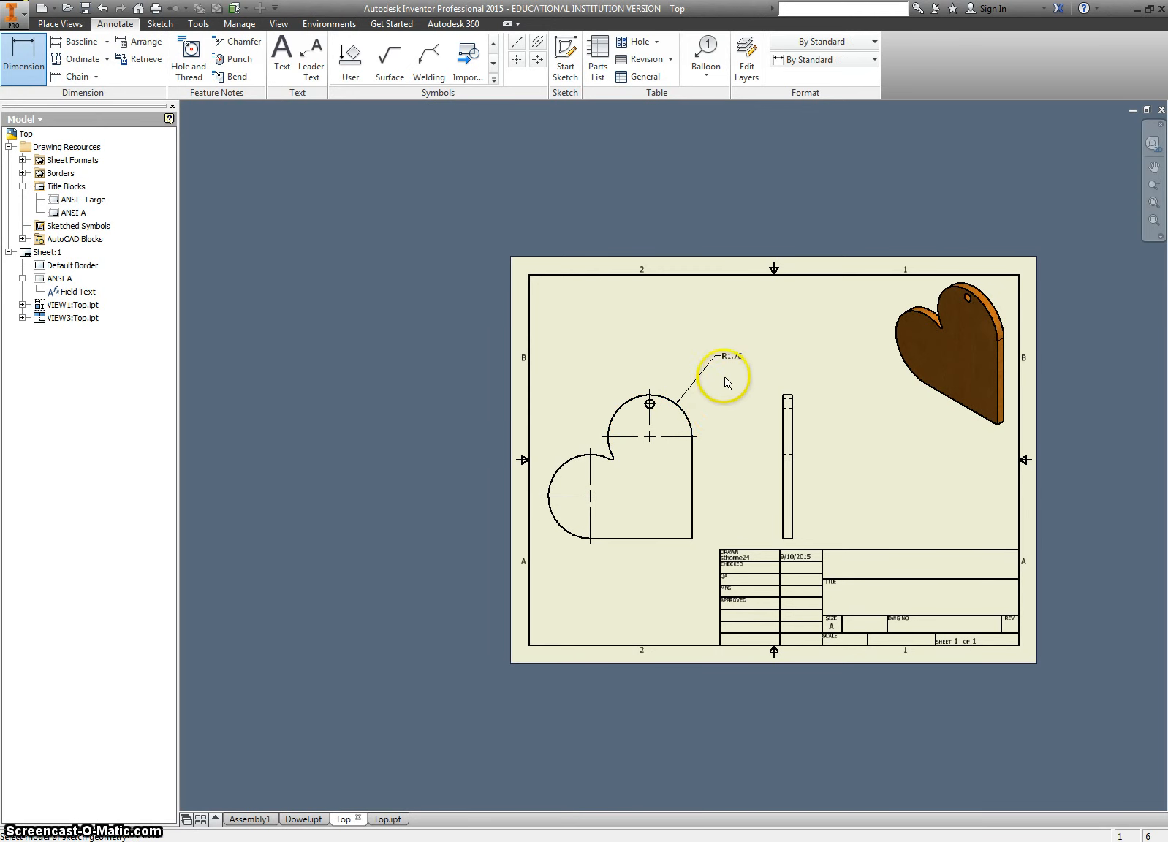
pyautogui.scroll(5, 647, 404)
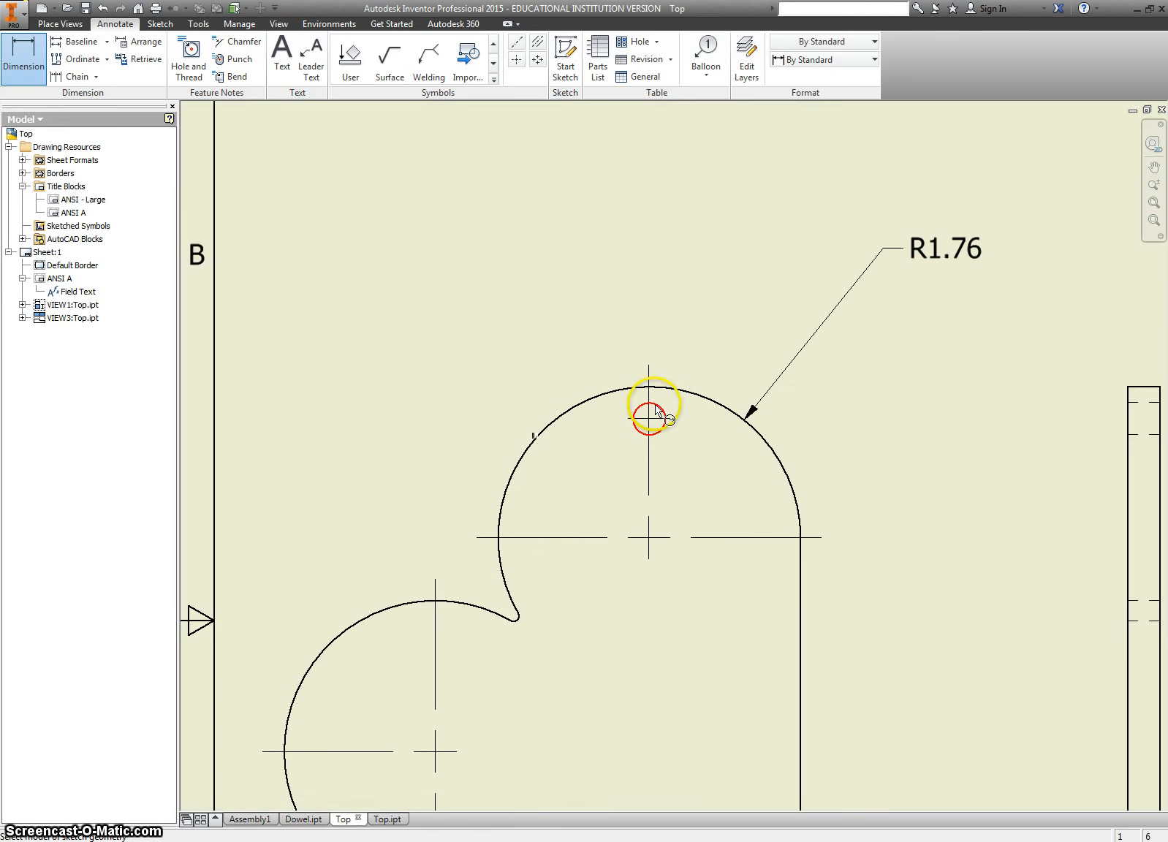
pyautogui.click(668, 368)
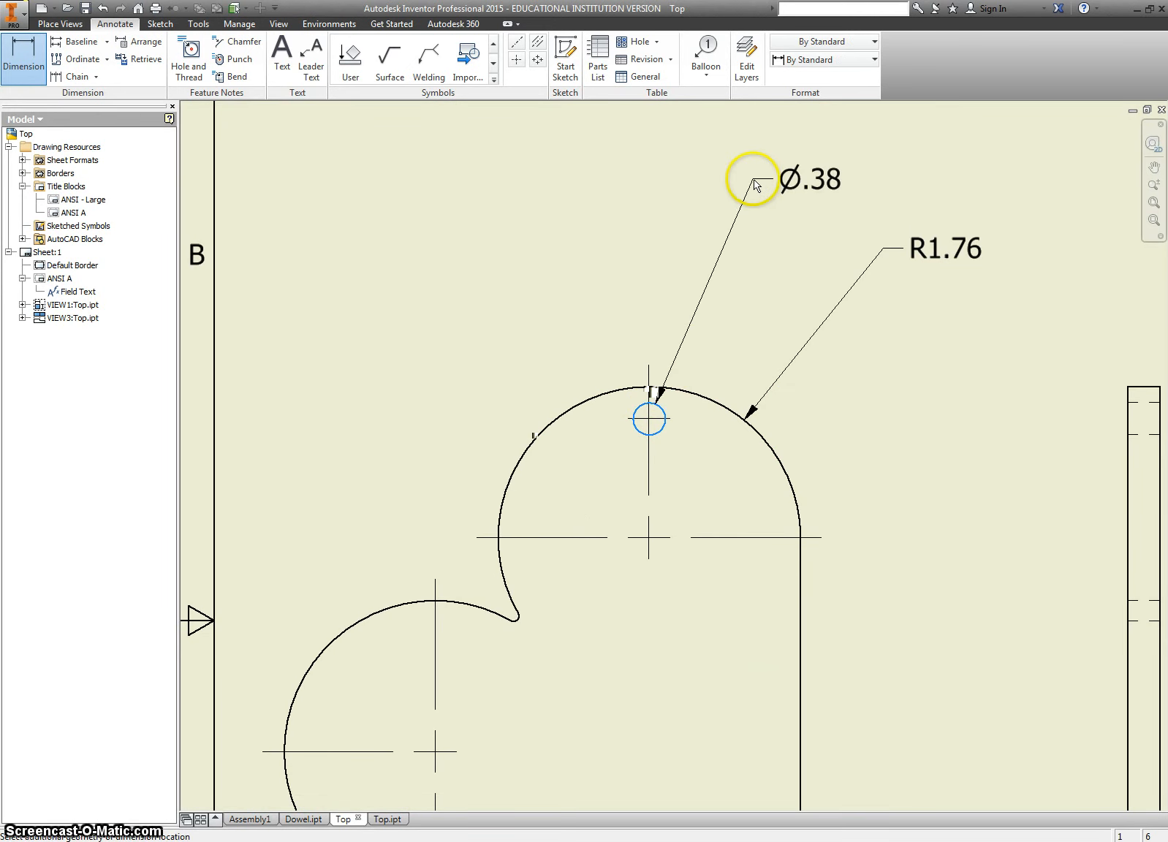
pyautogui.click(754, 187)
pyautogui.scroll(-3, 698, 339)
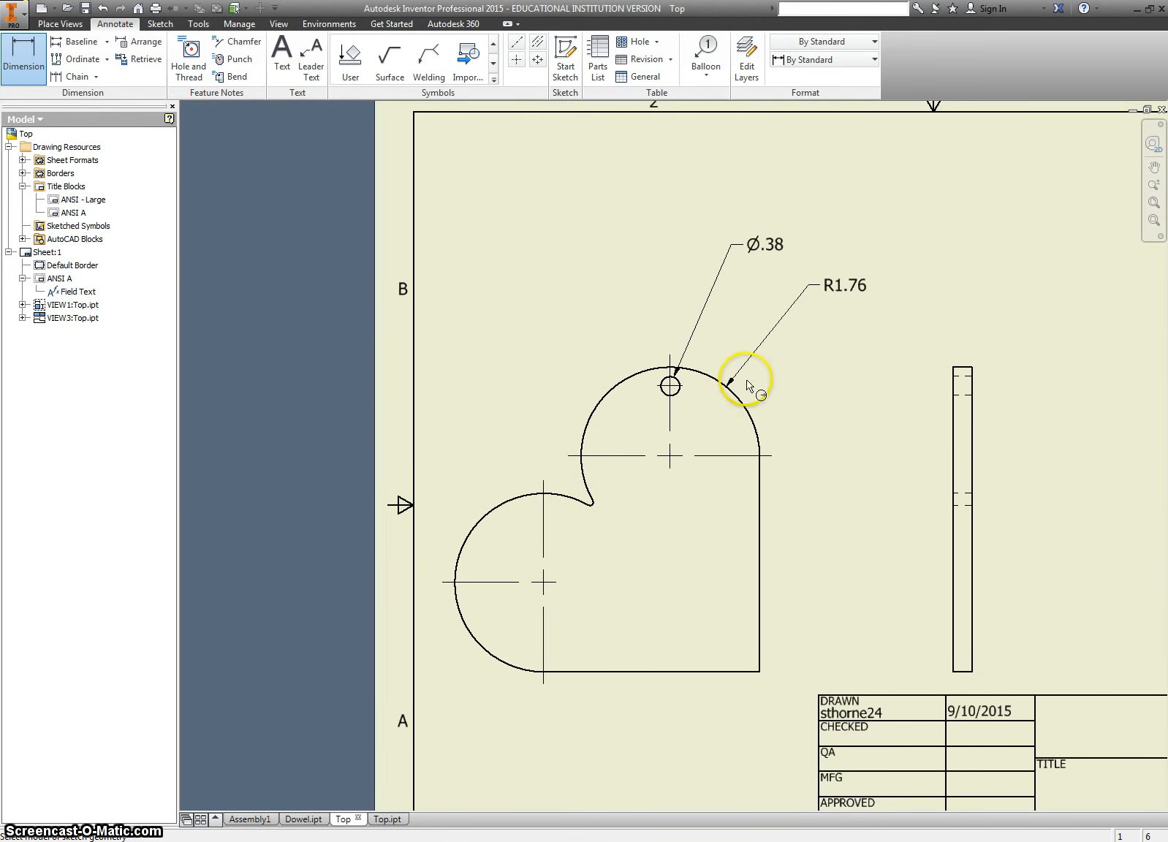
# Dimension the radius of the tiny fillet in the notch between the lobes, placing its label above the left lobe
pyautogui.scroll(5, 593, 504)
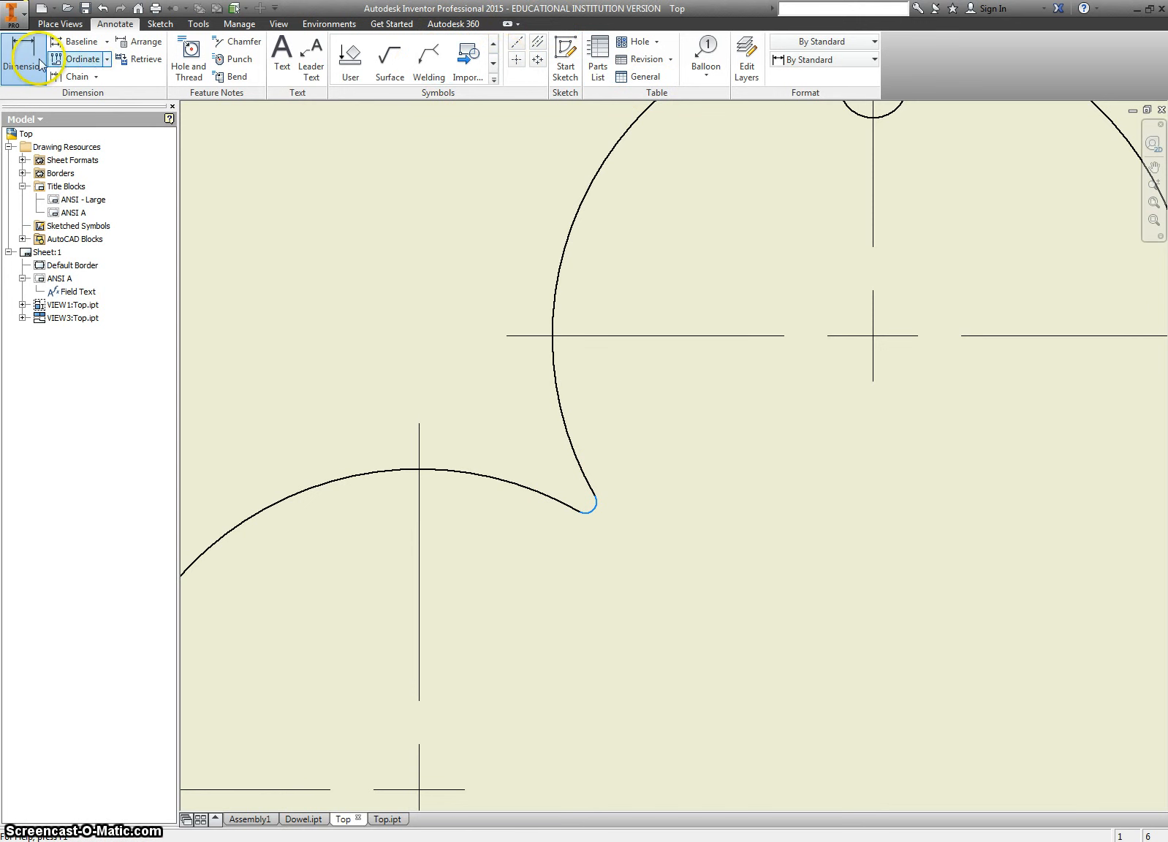
pyautogui.scroll(2, 616, 494)
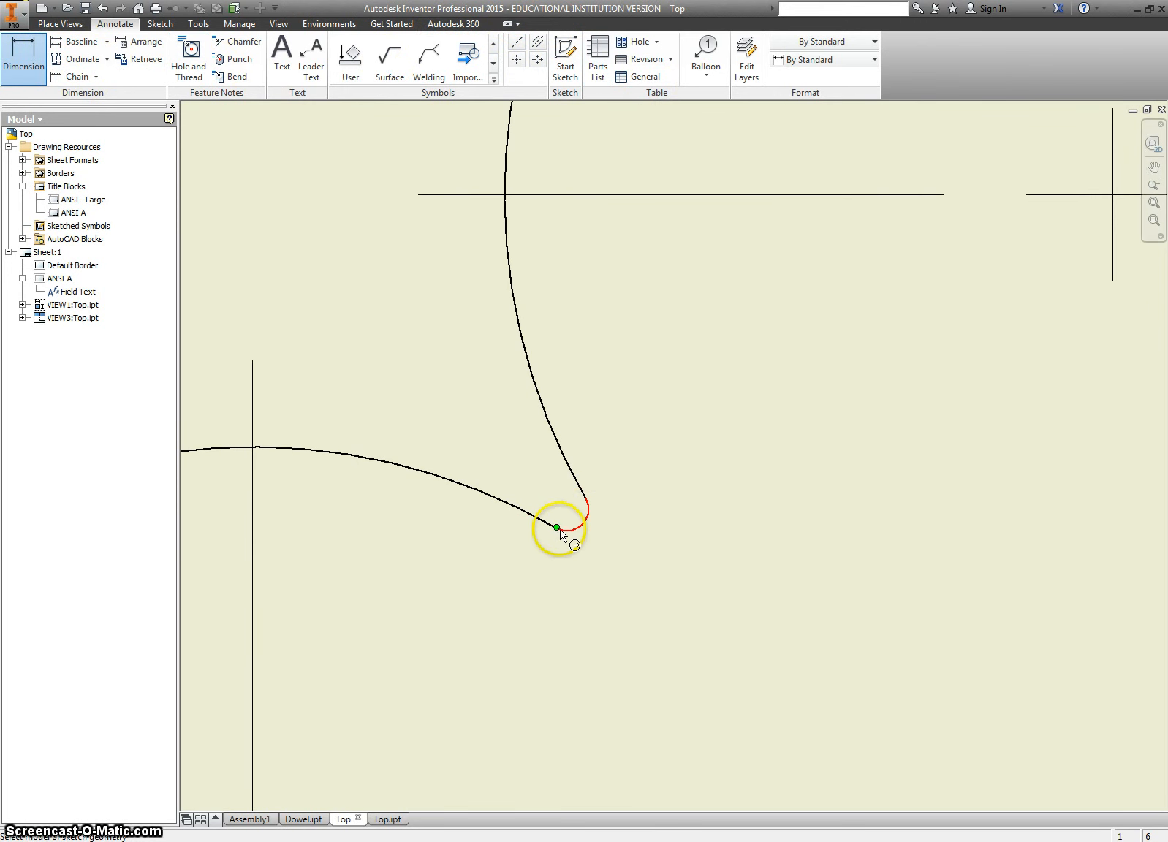
pyautogui.click(584, 497)
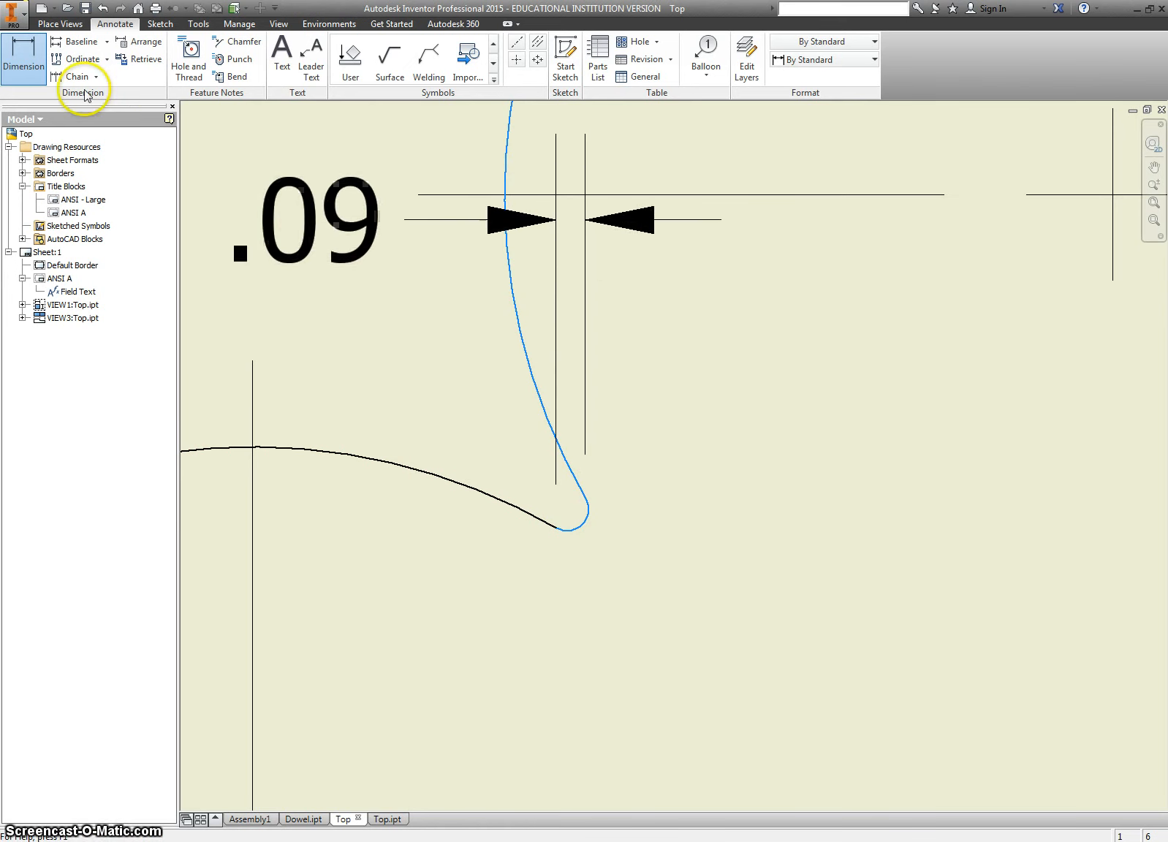
pyautogui.press('Escape')
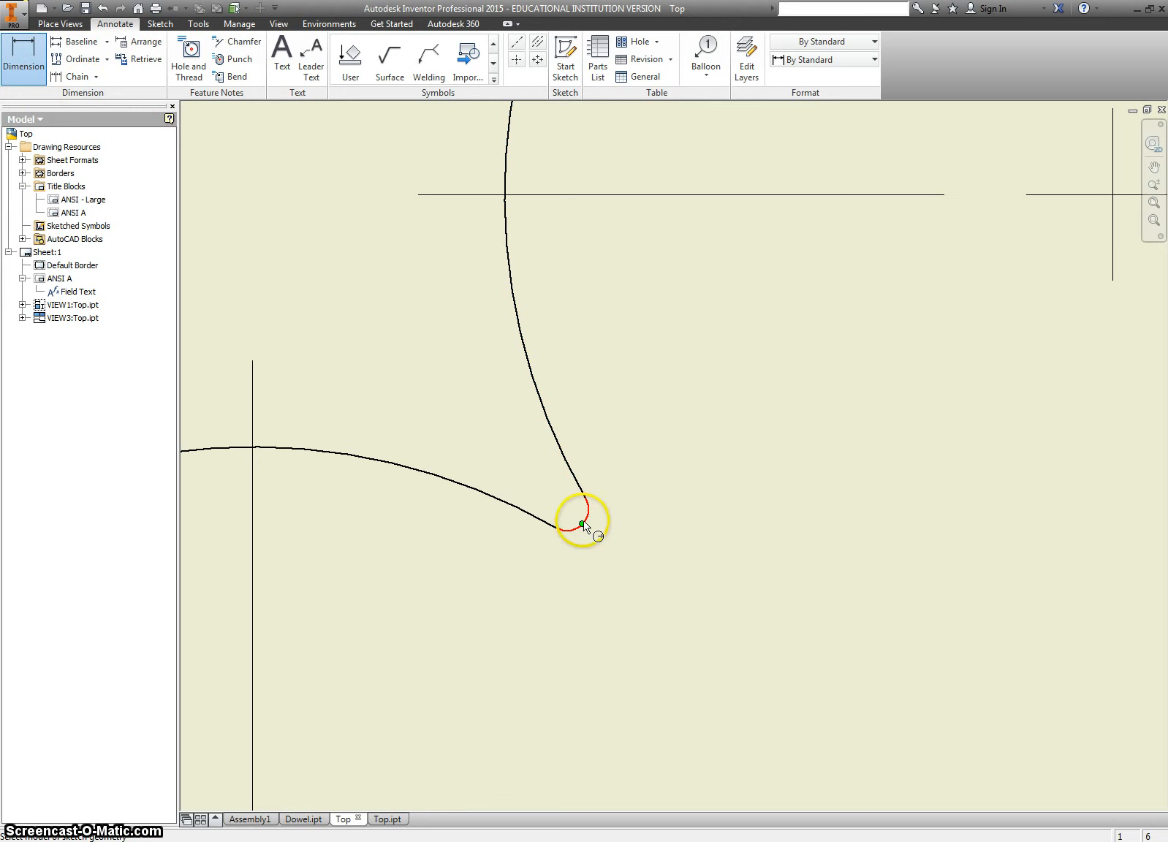
pyautogui.click(588, 524)
pyautogui.scroll(-3, 399, 318)
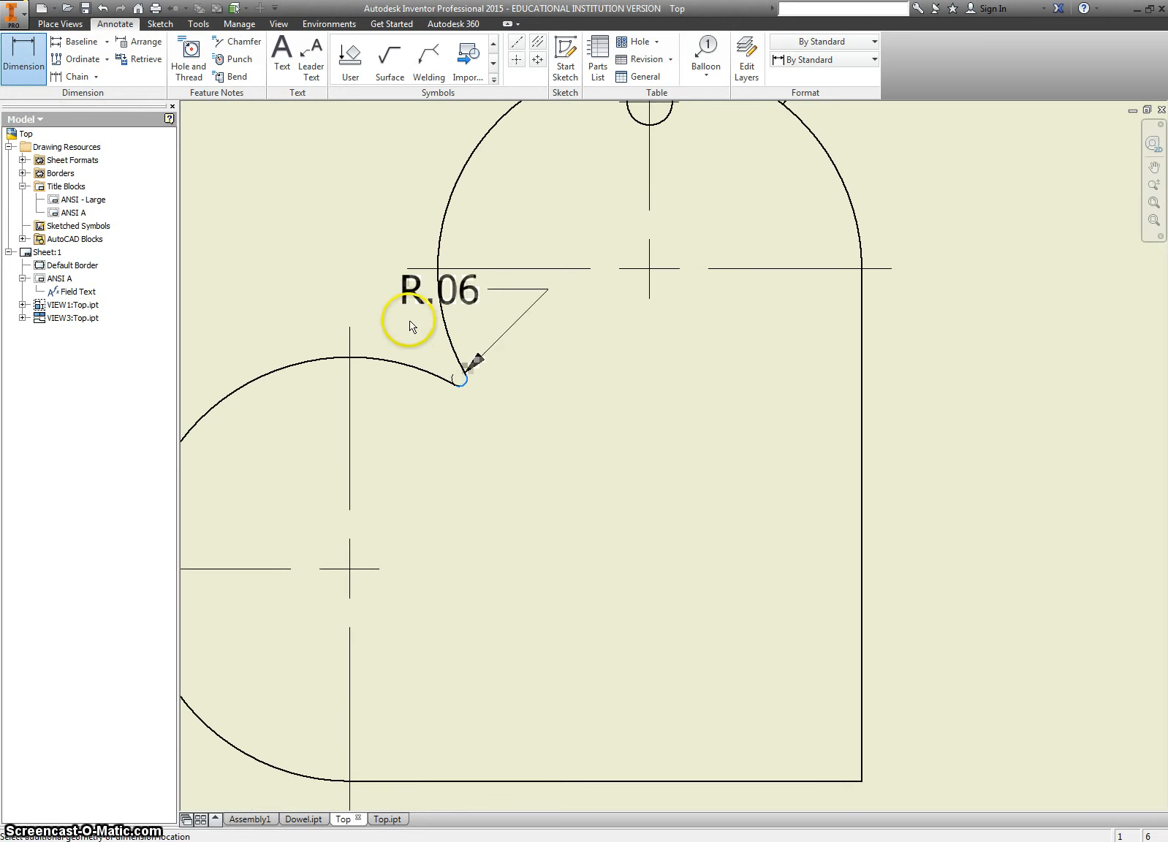
pyautogui.scroll(-5, 328, 203)
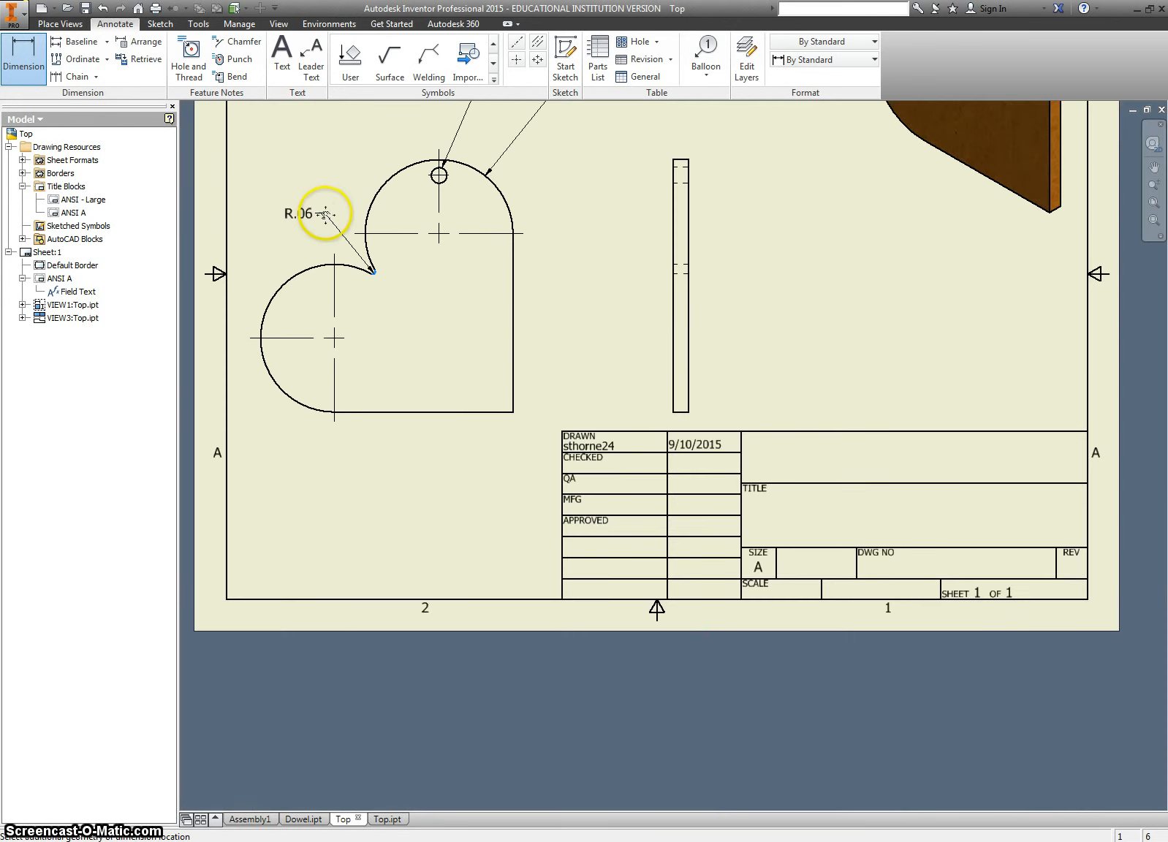
pyautogui.moveTo(434, 382); pyautogui.dragTo(543, 551, button='middle')
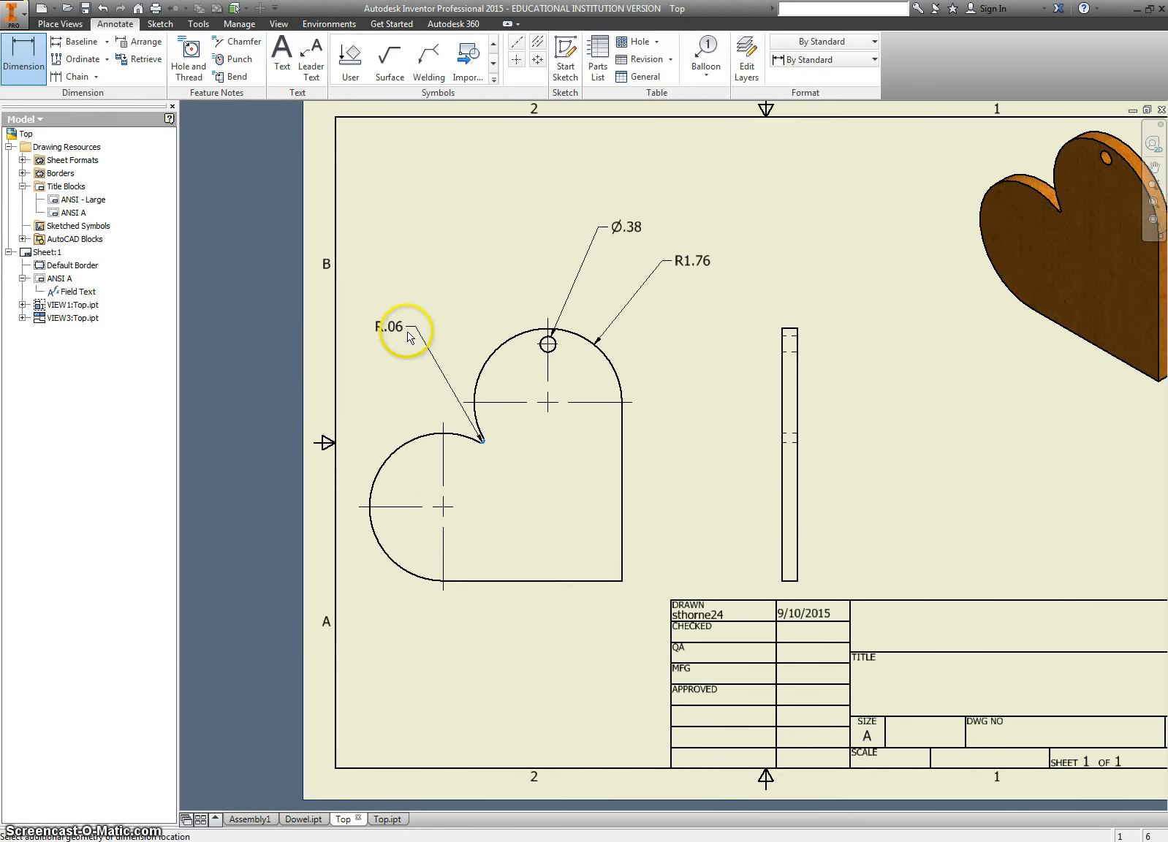
pyautogui.click(405, 332)
pyautogui.rightClick(437, 306)
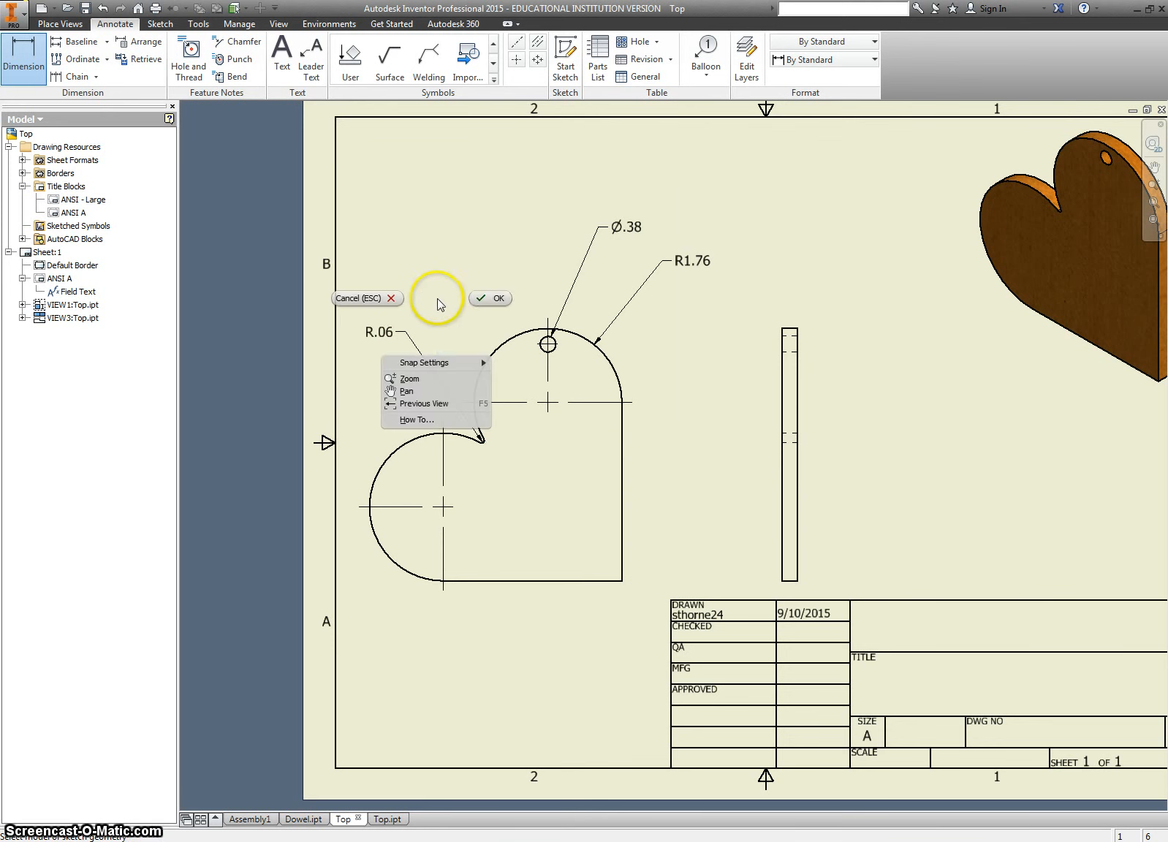
pyautogui.click(480, 300)
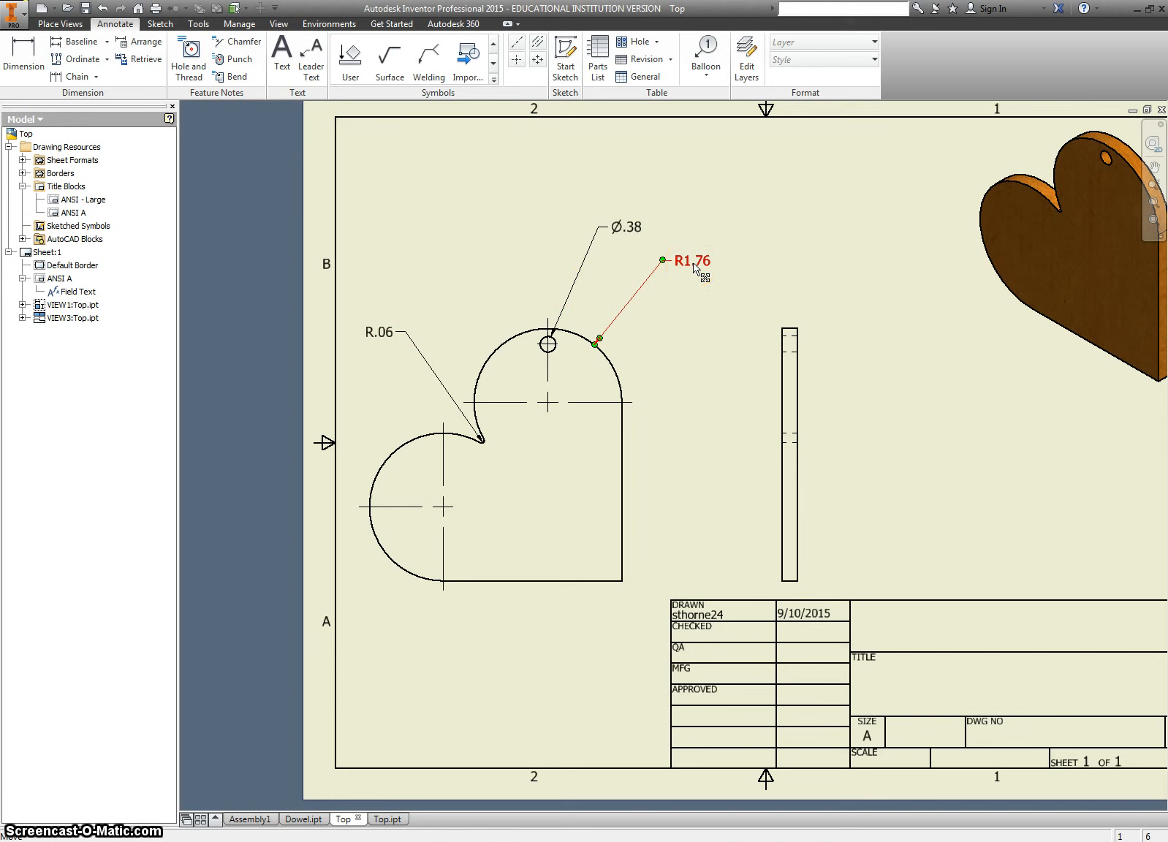
# Set the linear precision of the Default (ANSI) dimension style to 3.123 and save the edits
pyautogui.rightClick(437, 200)
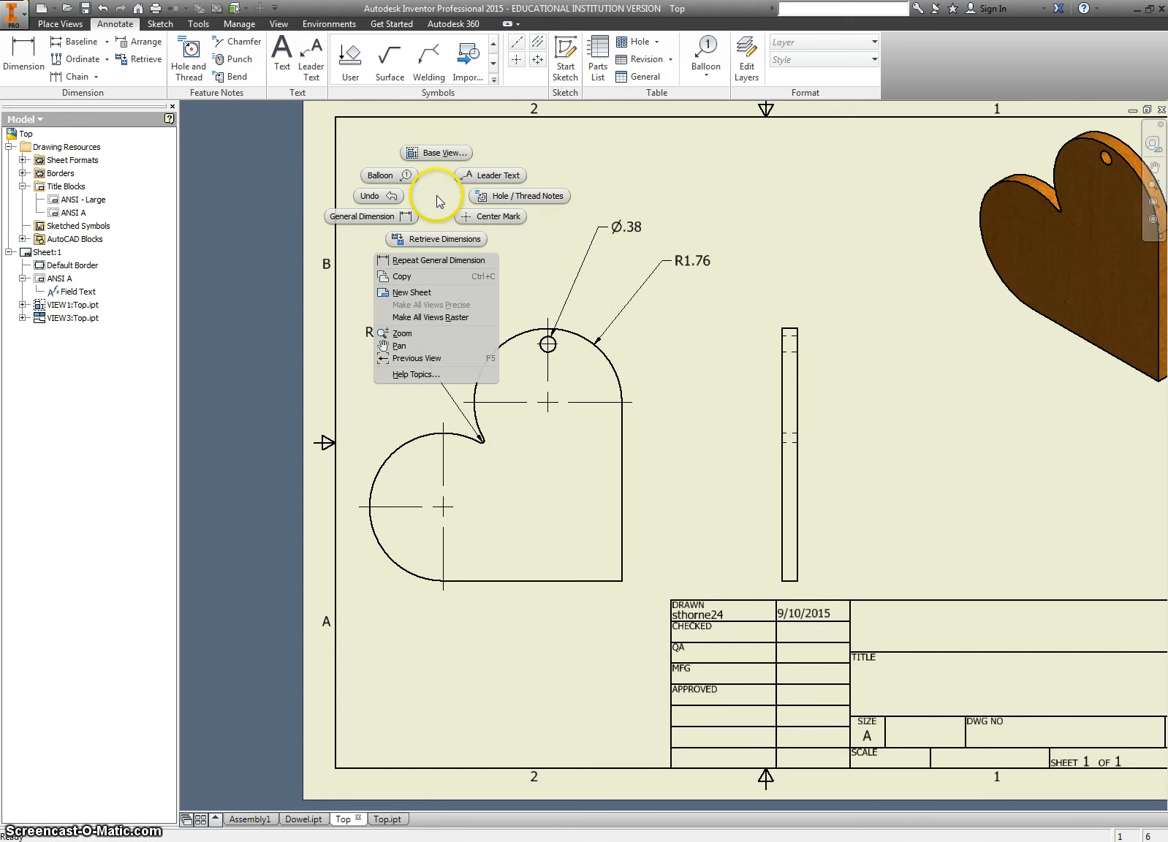
pyautogui.press('Escape')
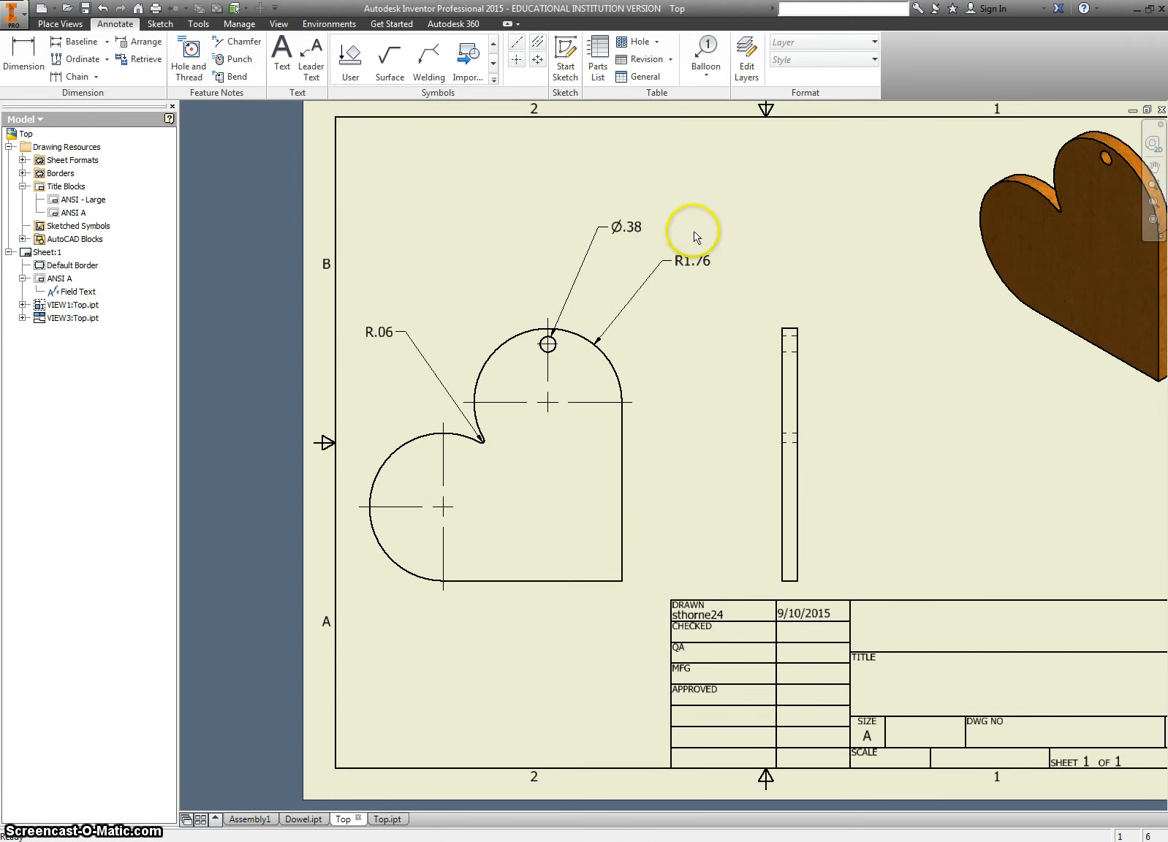
pyautogui.rightClick(700, 264)
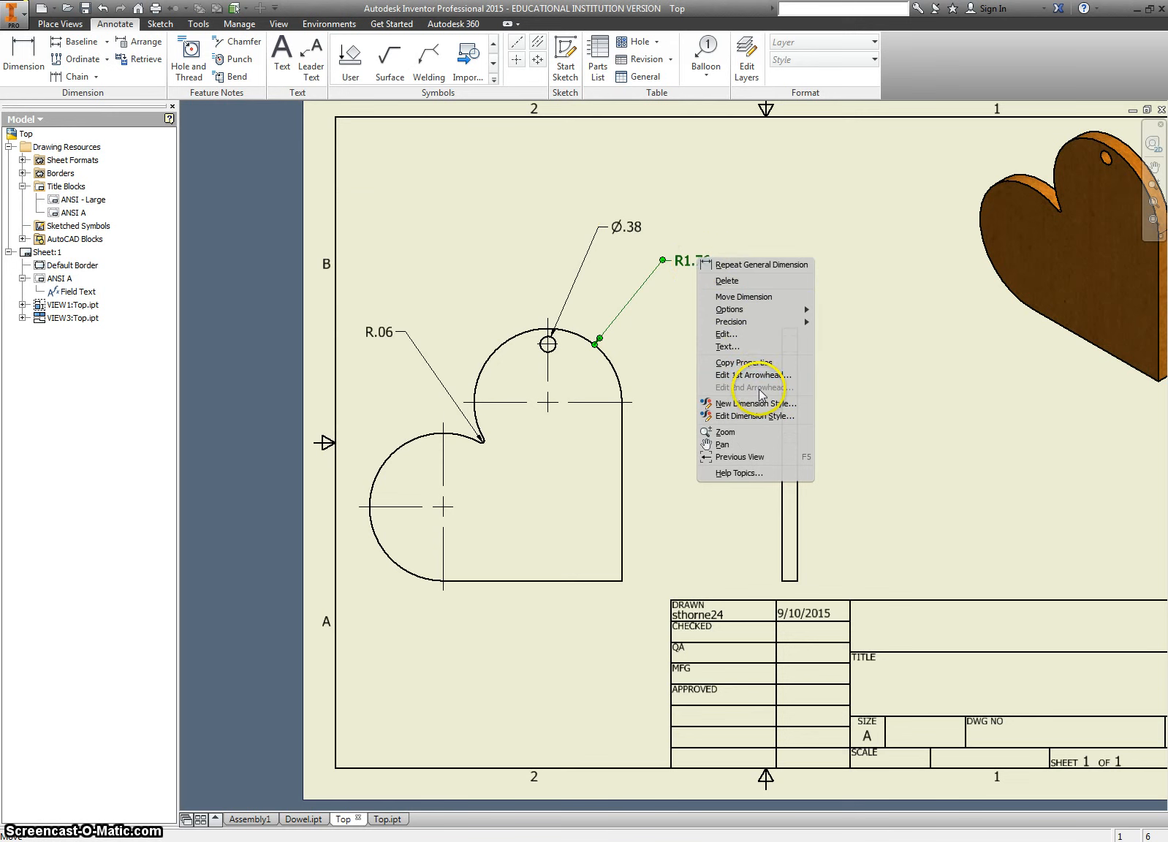
pyautogui.click(747, 417)
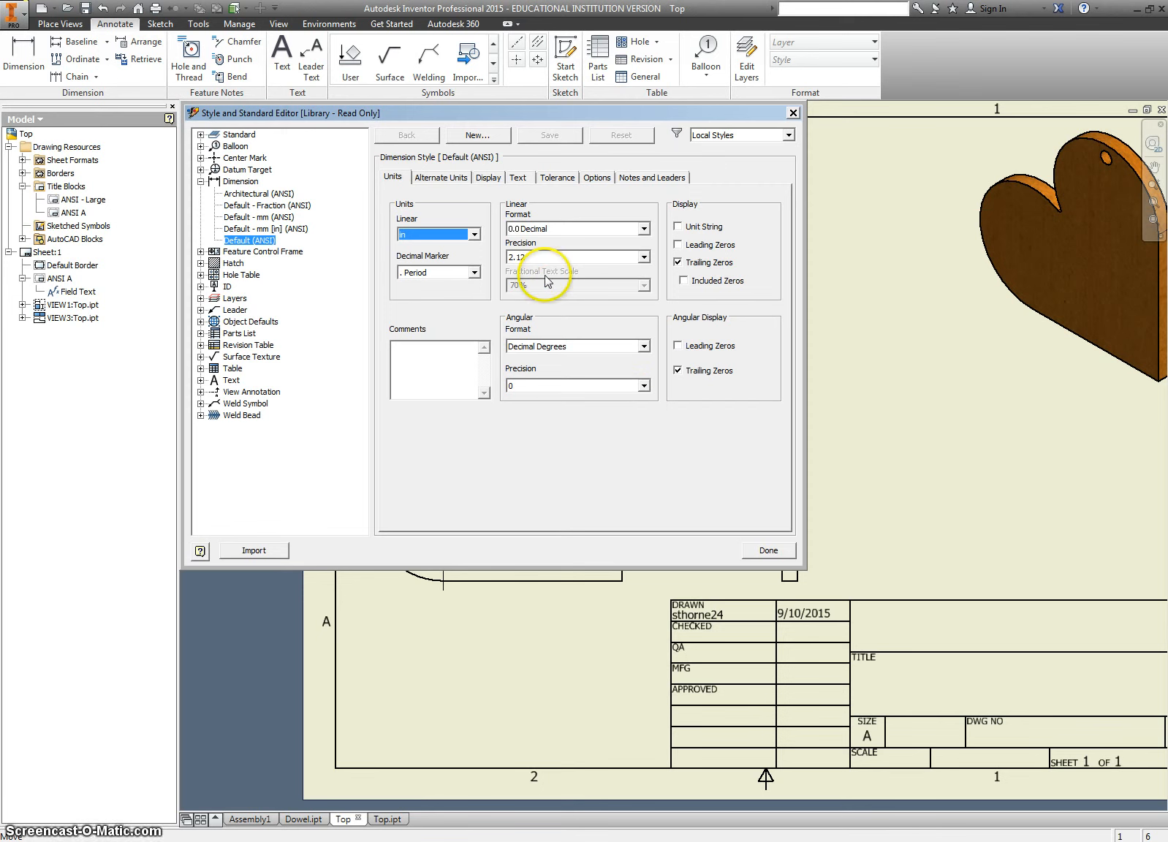
pyautogui.click(537, 262)
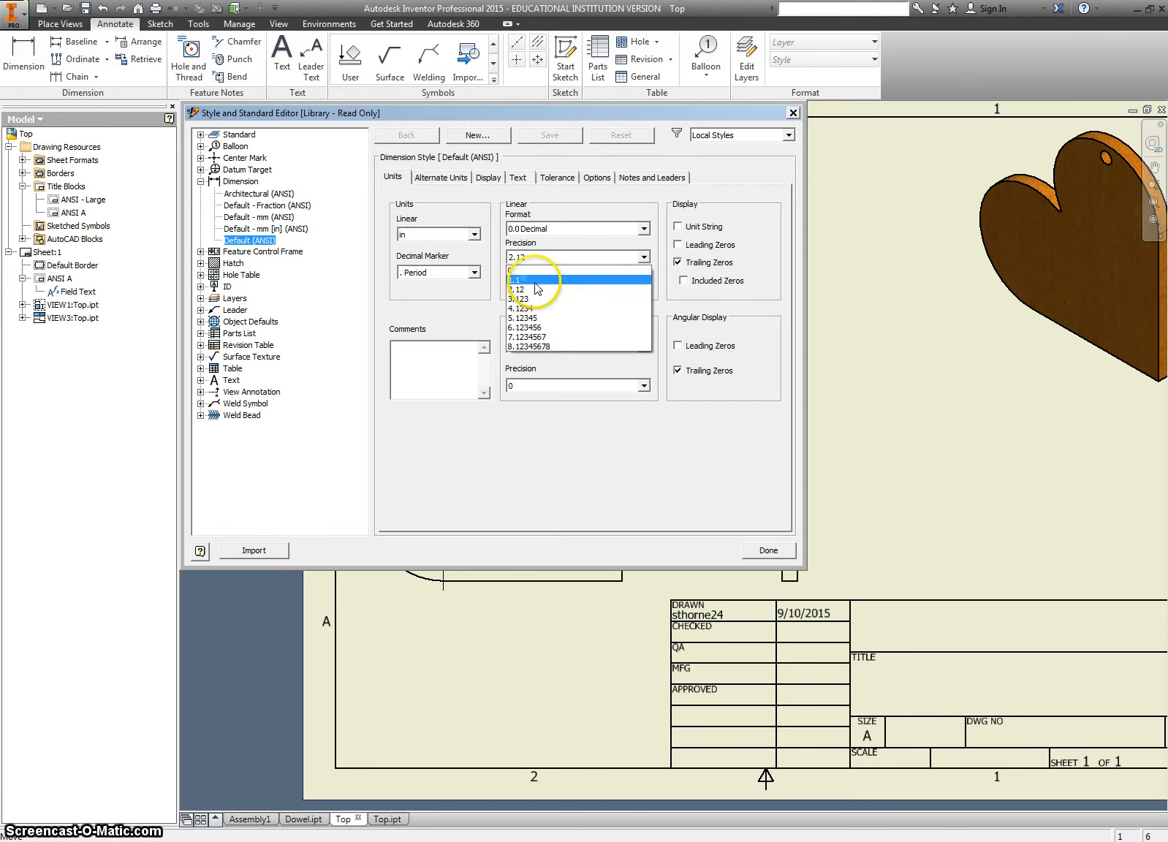
pyautogui.click(544, 304)
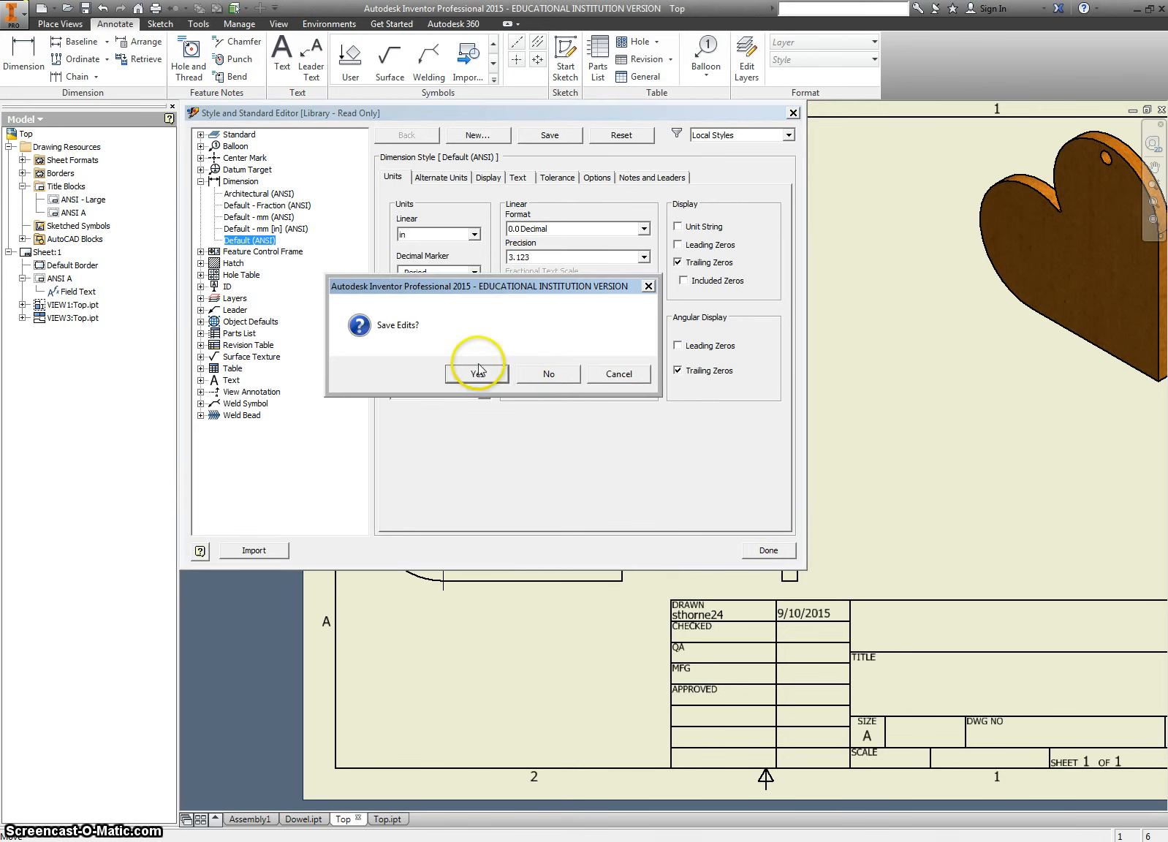
pyautogui.click(479, 374)
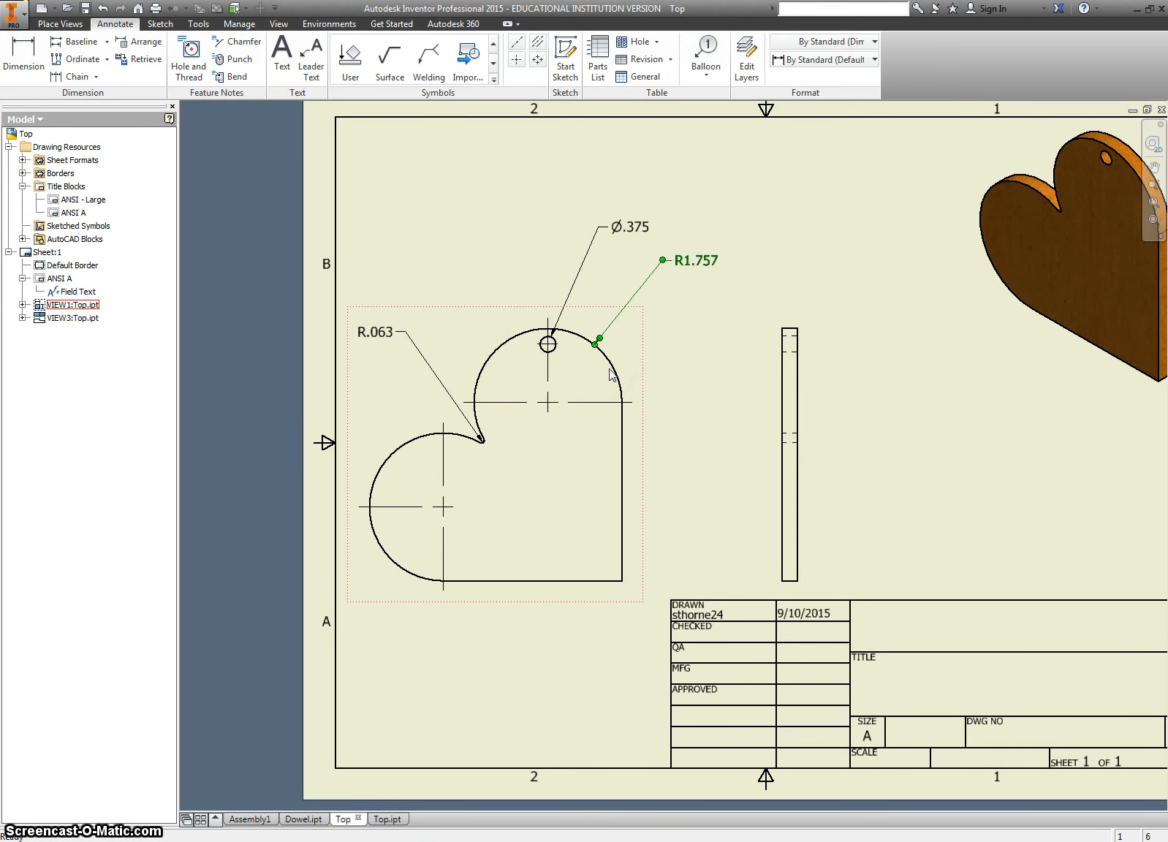
pyautogui.rightClick(385, 337)
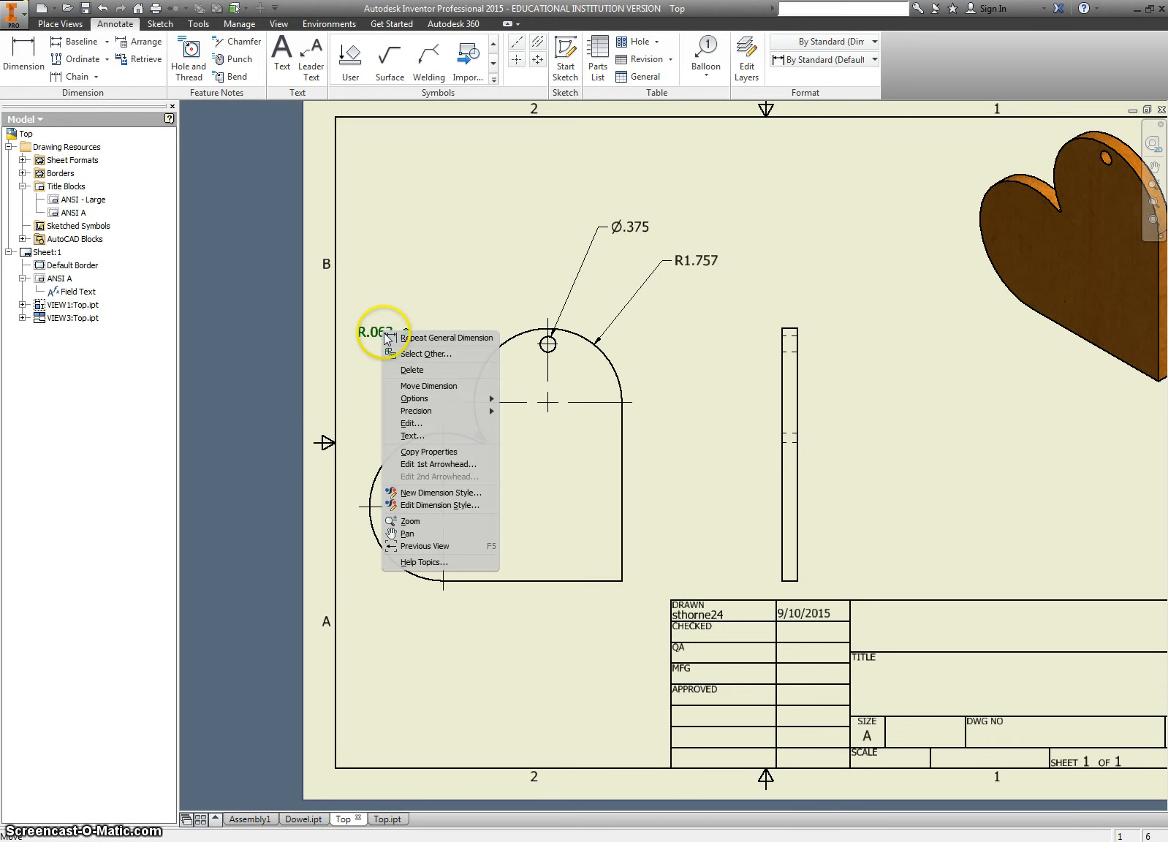
pyautogui.click(422, 424)
pyautogui.click(668, 302)
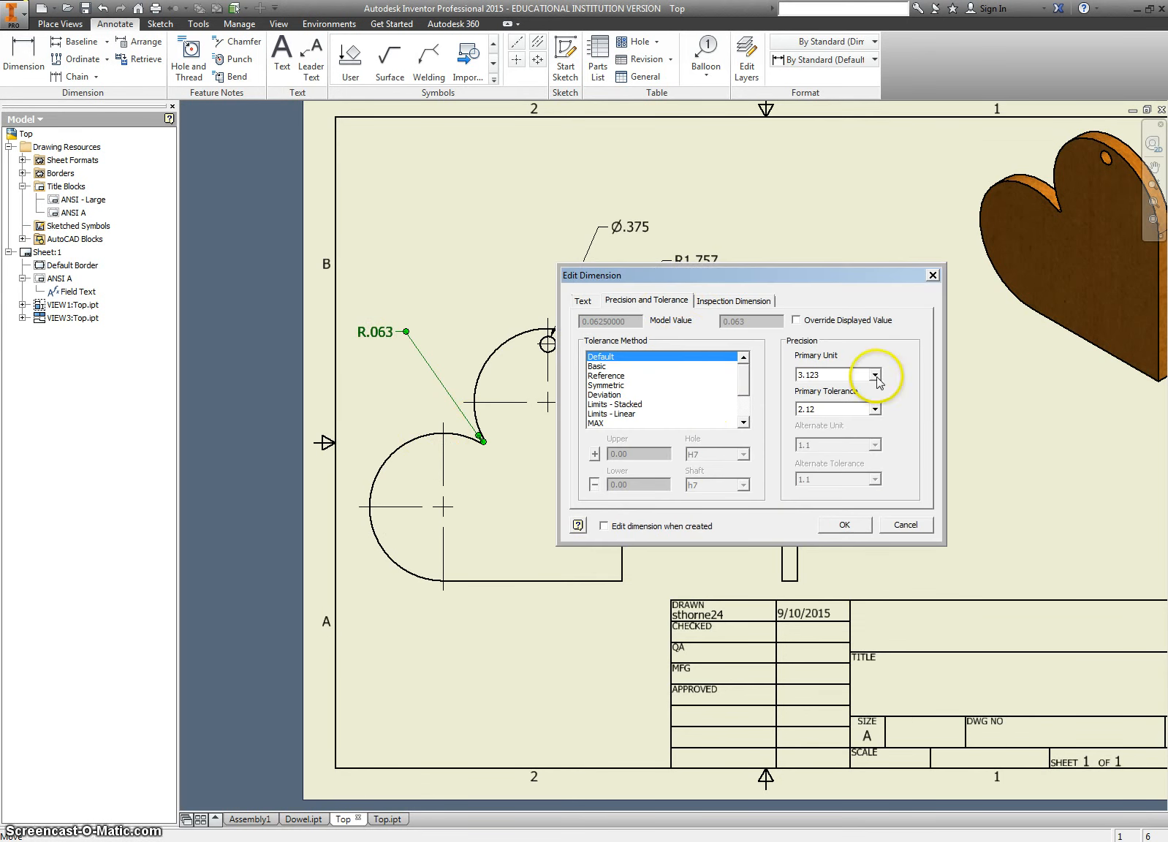
pyautogui.click(905, 524)
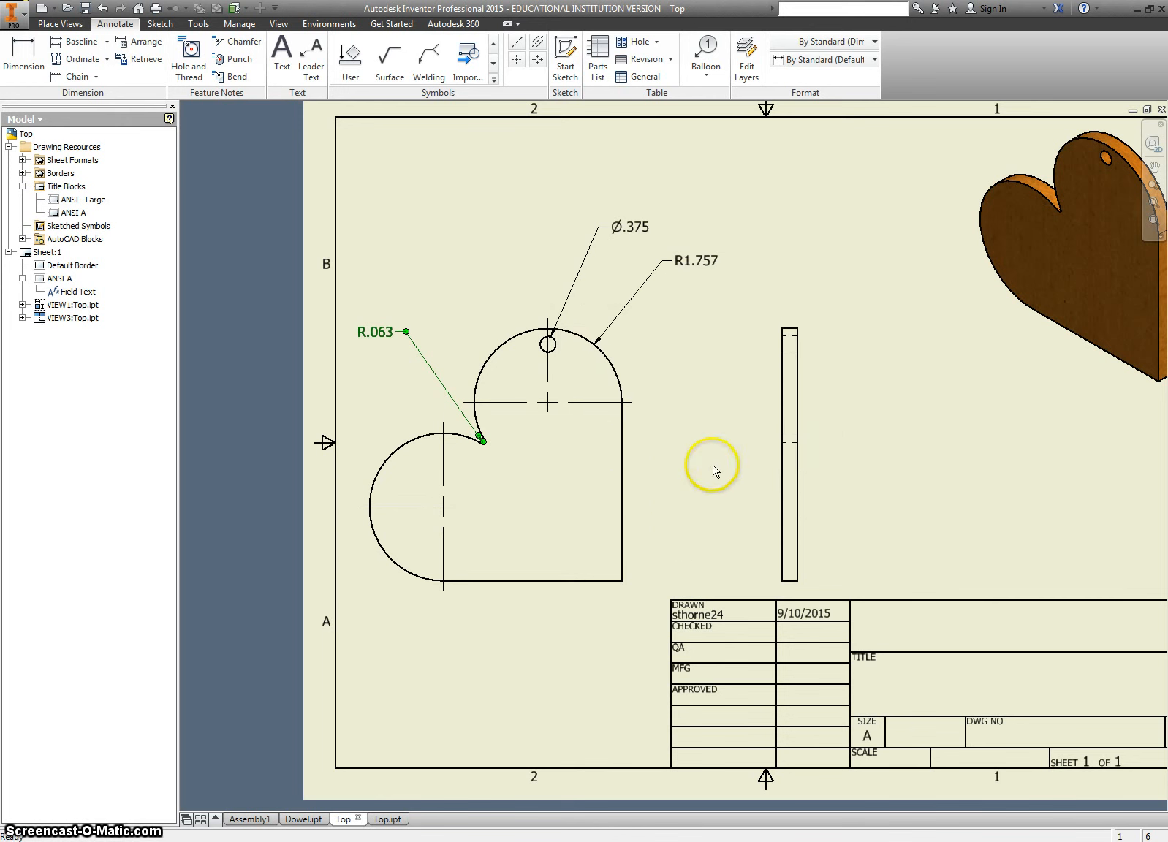
# Set the linear precision of the Default (ANSI) dimension style to 4.1234 and save the edits
pyautogui.rightClick(377, 339)
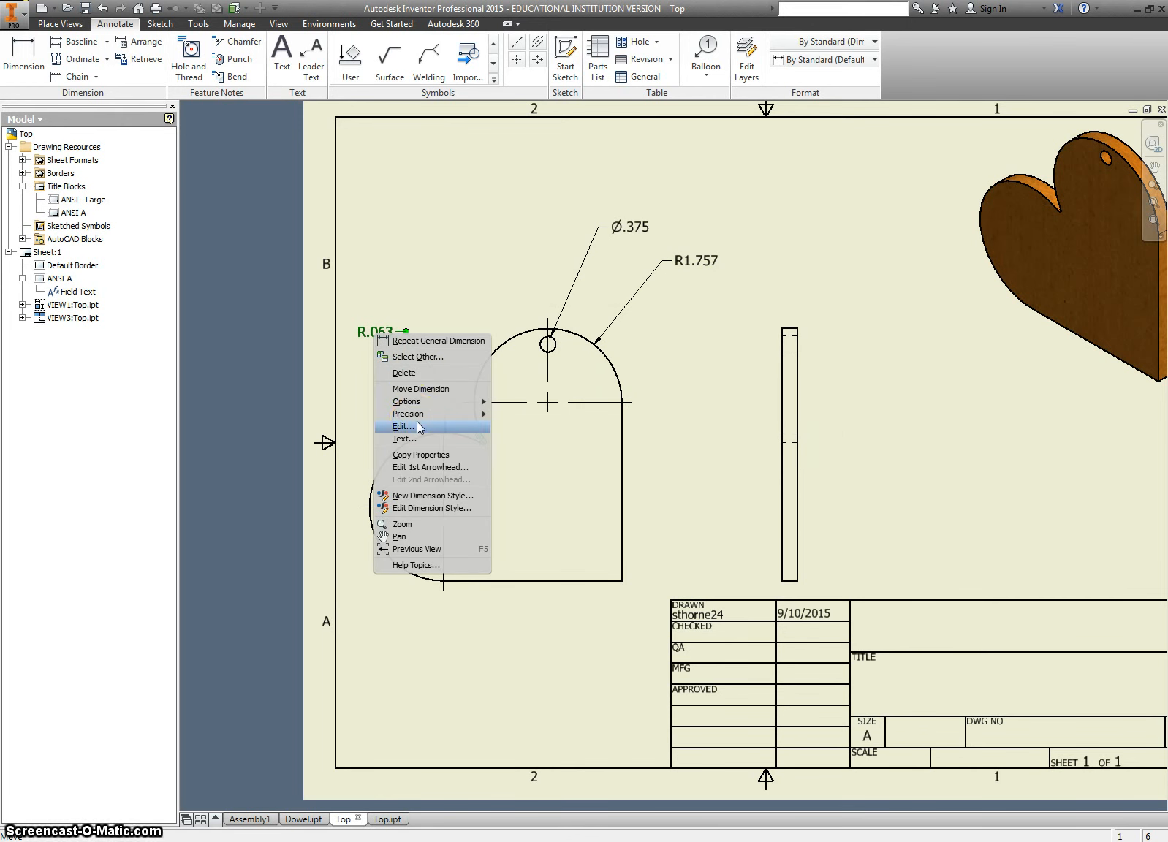
pyautogui.click(418, 507)
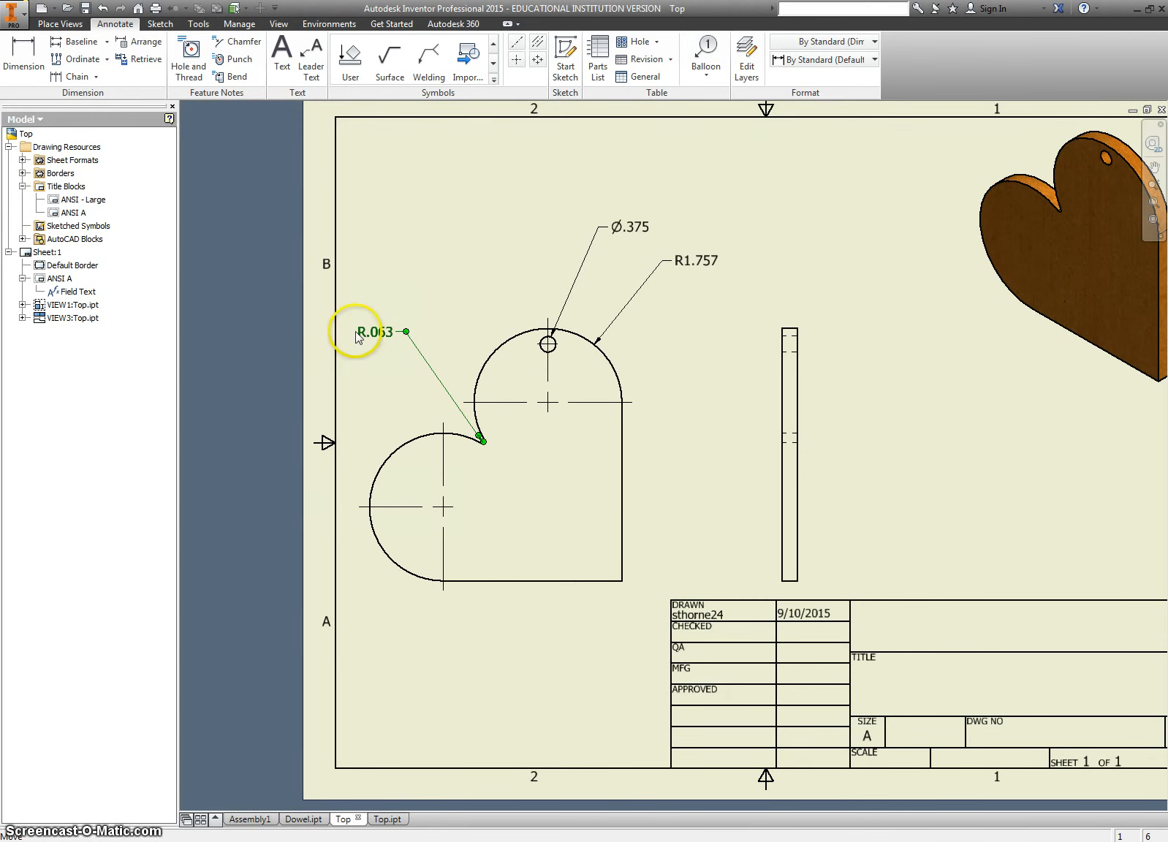
pyautogui.click(642, 257)
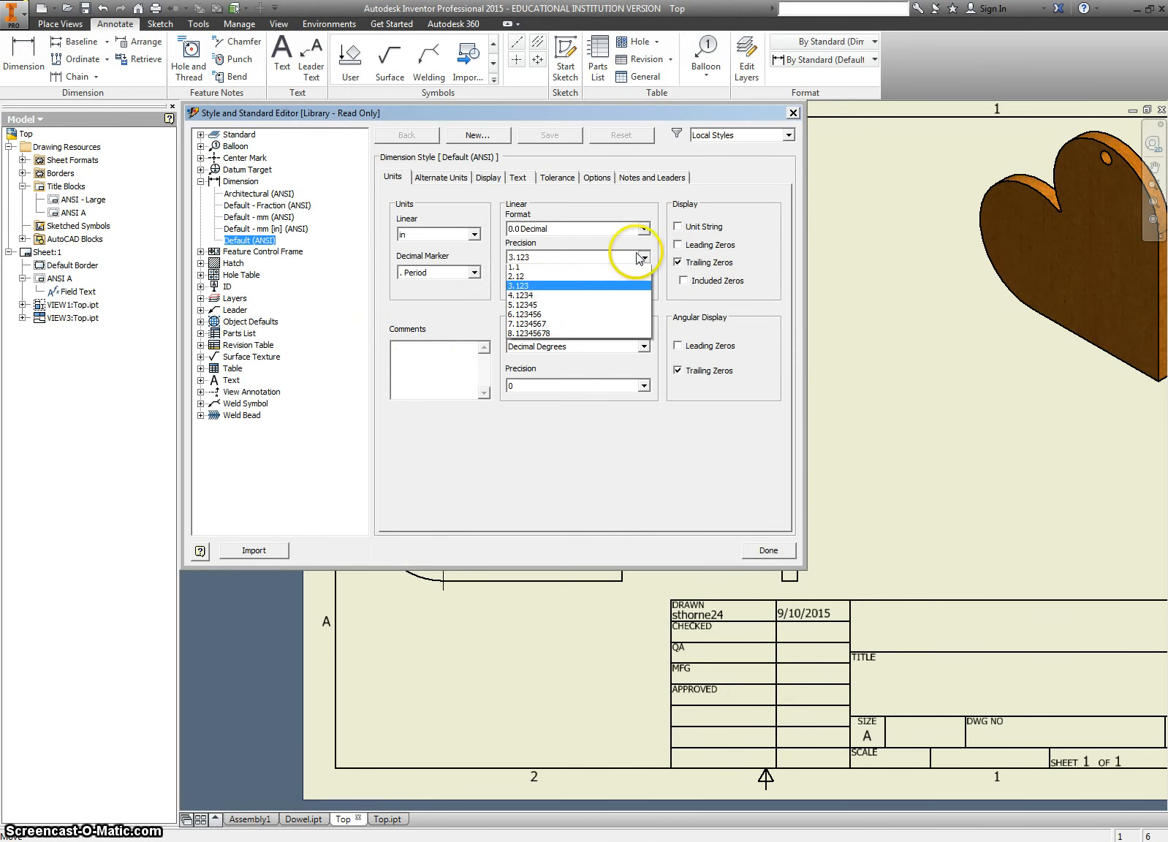
pyautogui.click(577, 316)
pyautogui.click(768, 550)
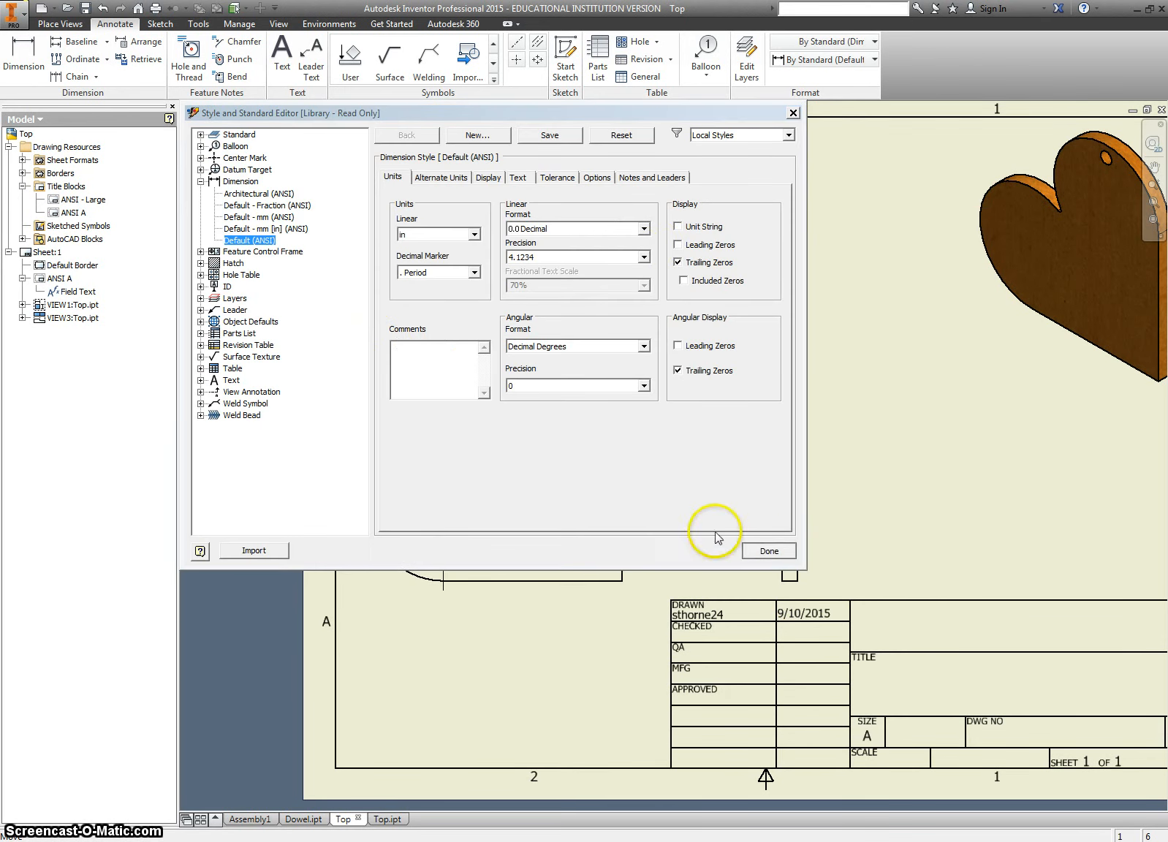
pyautogui.click(479, 374)
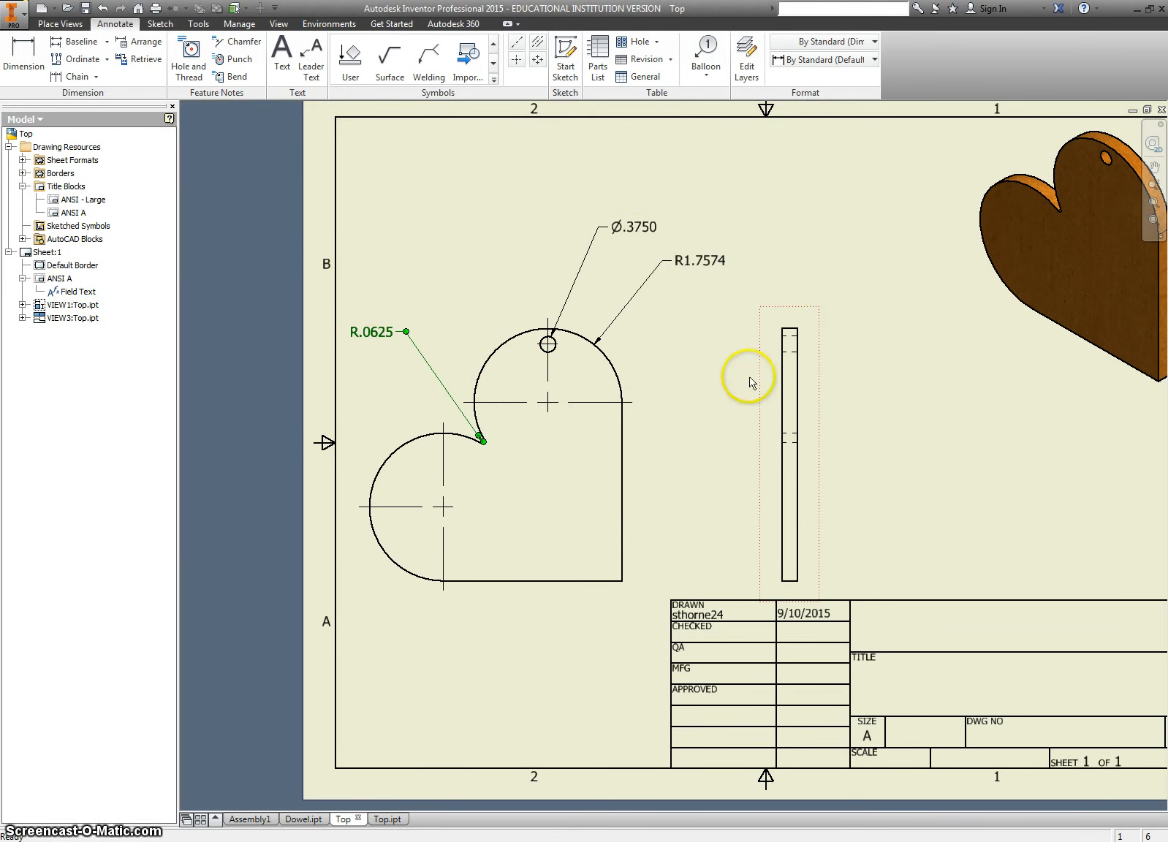
# Dimension the part's thickness across the upper edge of the side view, placing the label above the view
pyautogui.scroll(3, 784, 334)
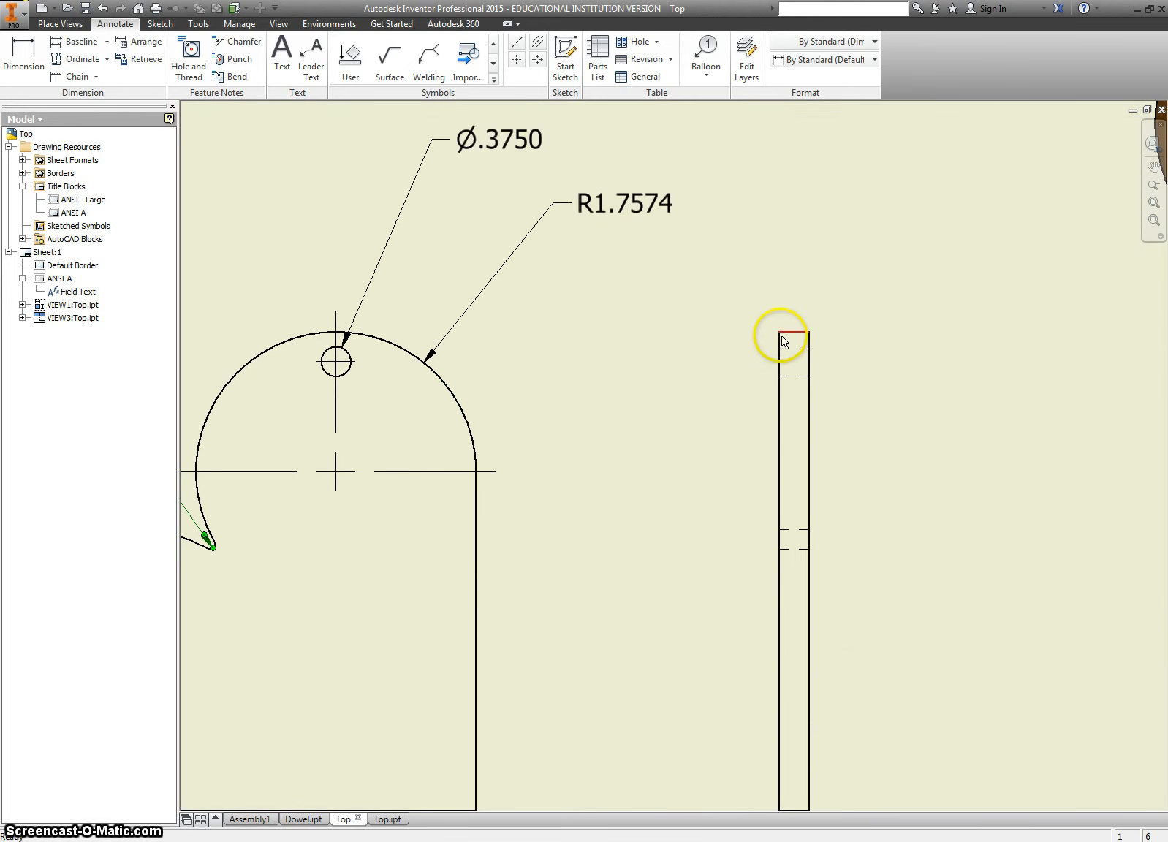
pyautogui.press('d')
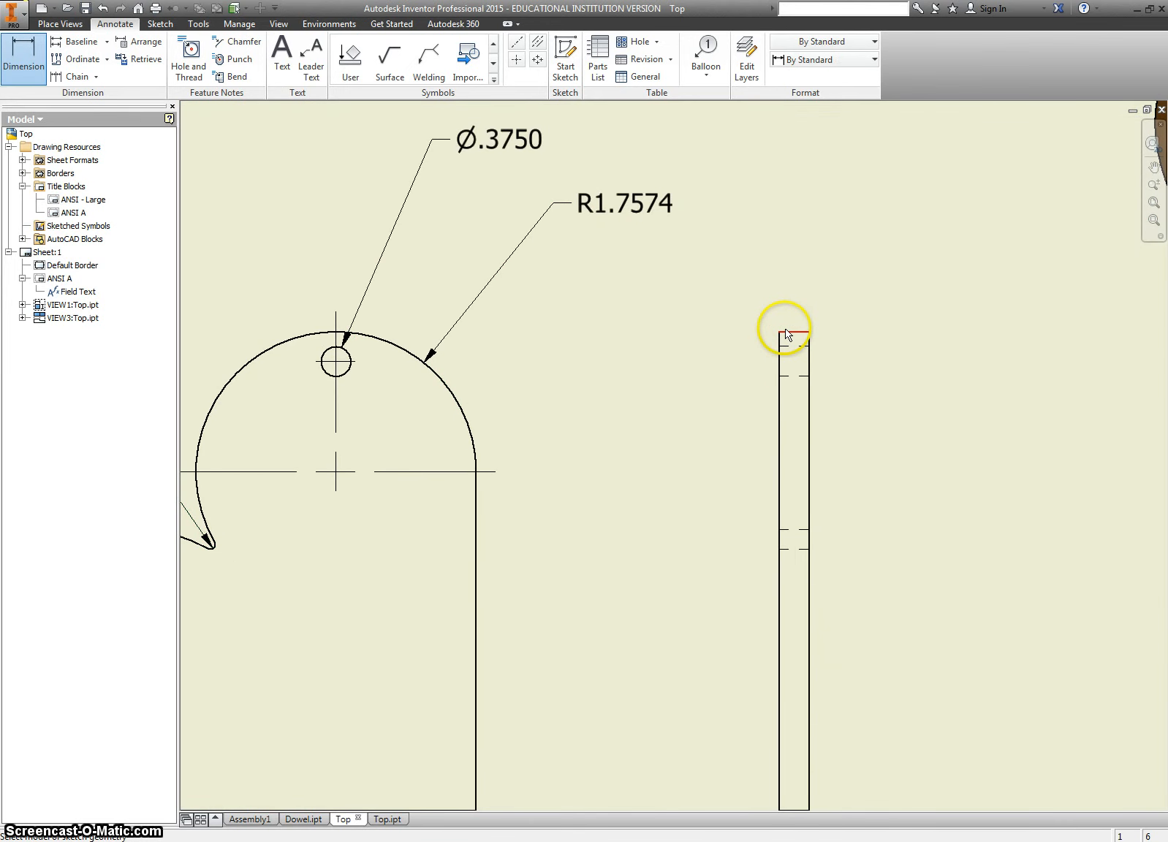
pyautogui.click(785, 333)
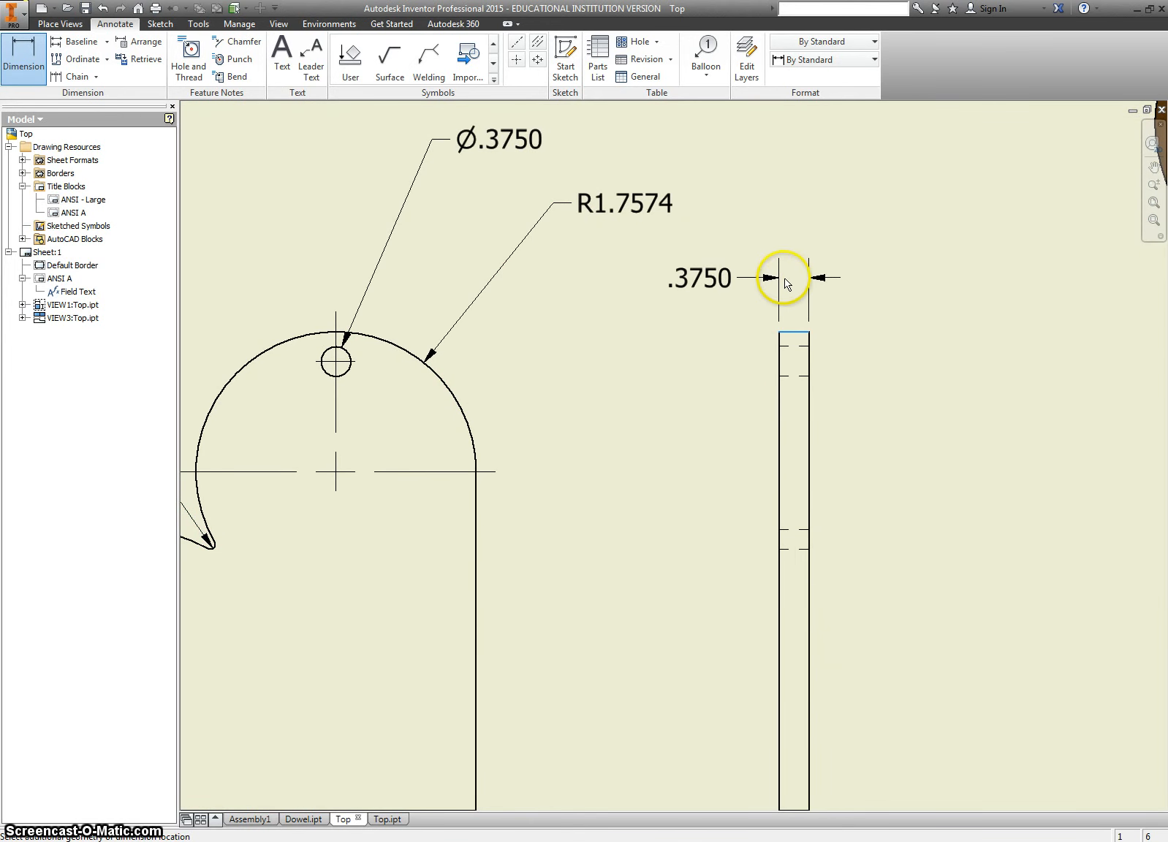
pyautogui.click(785, 284)
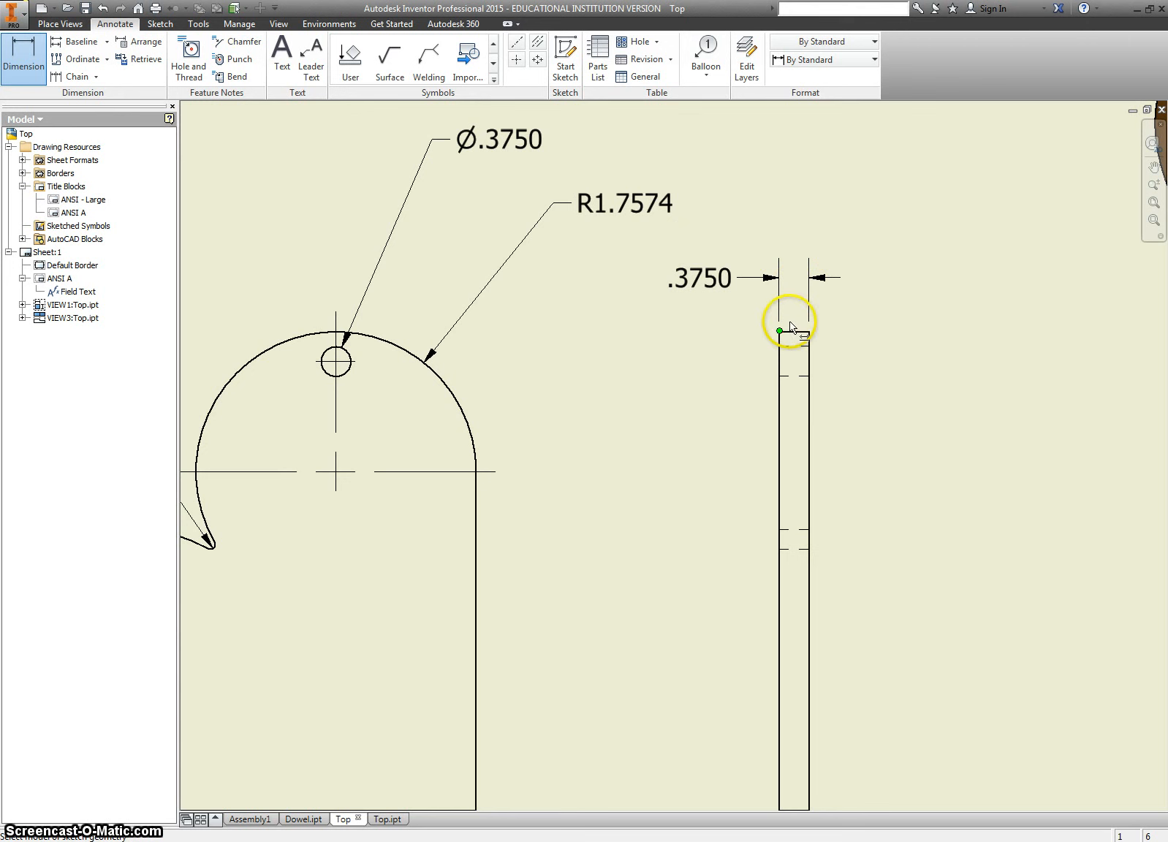
# Dimension the vertical distance from the heart's bottom edge to the hole, placing it between the front and side views
pyautogui.scroll(4, 591, 392)
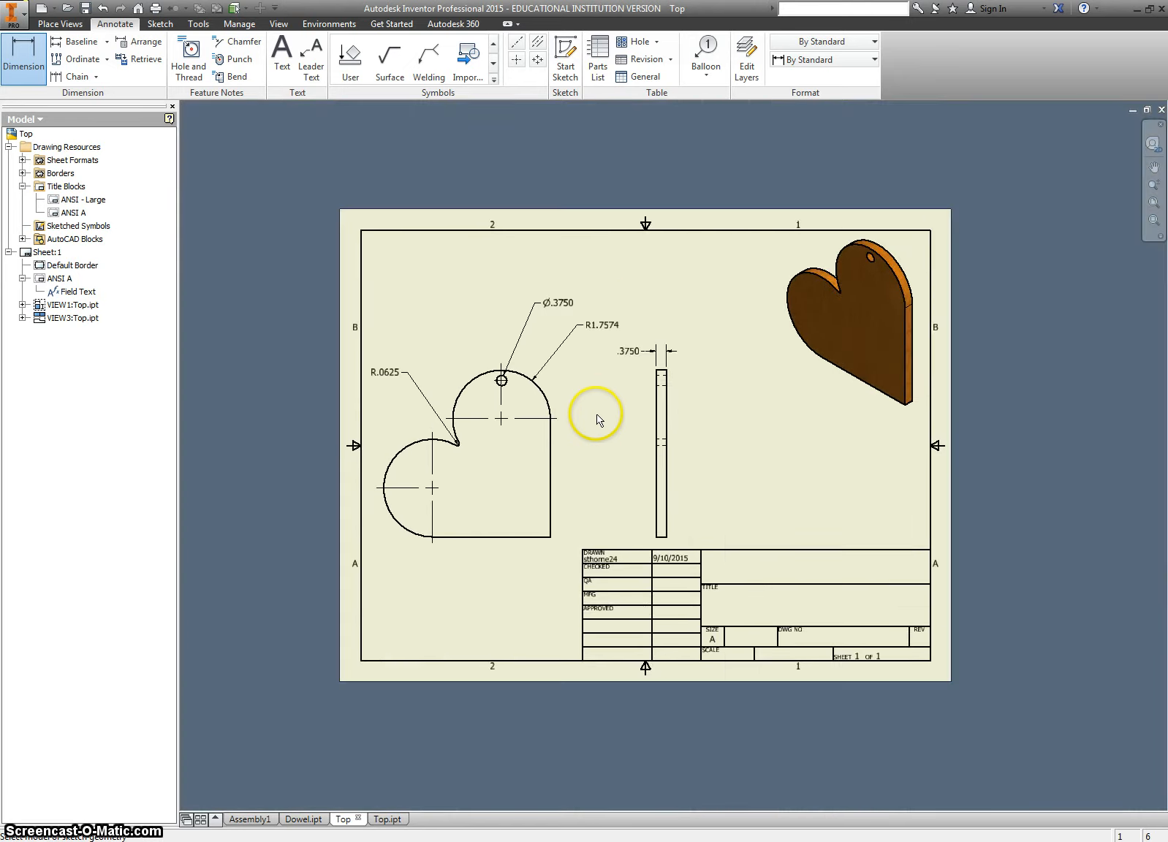
pyautogui.scroll(-2, 530, 487)
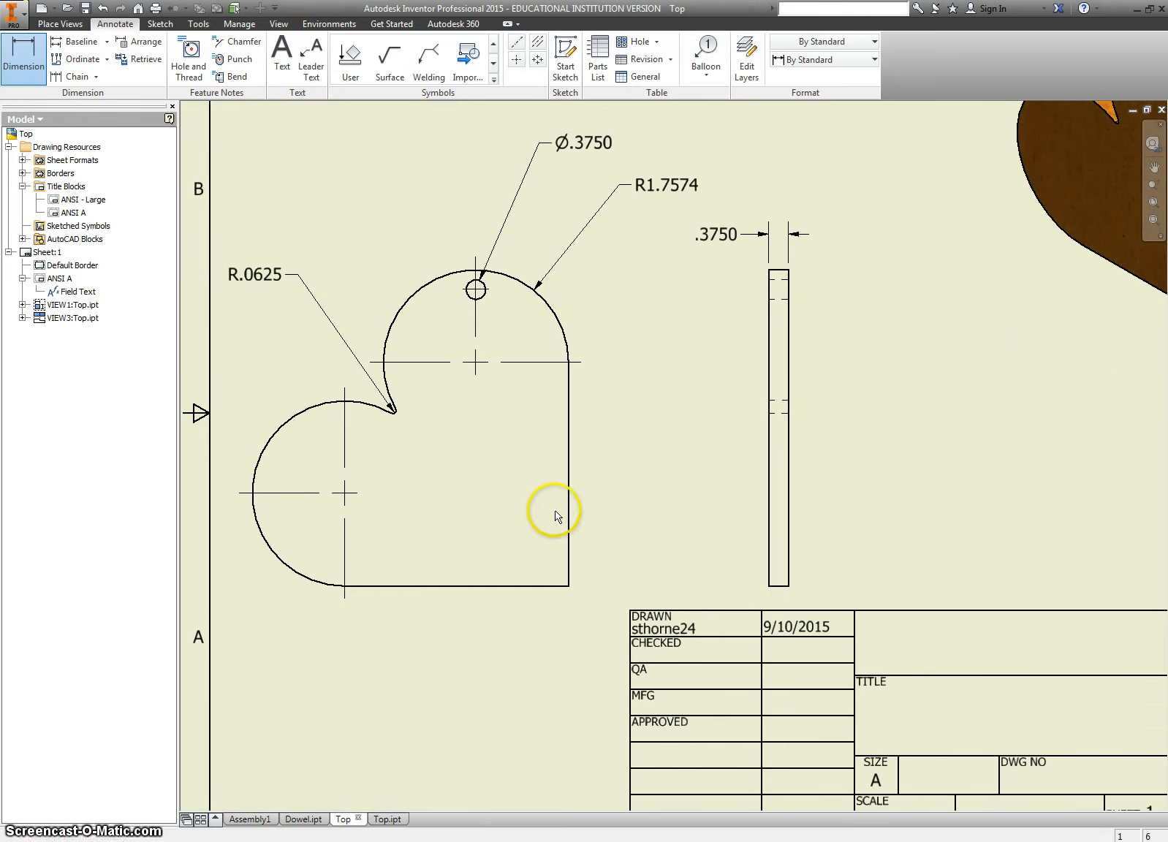
pyautogui.click(535, 587)
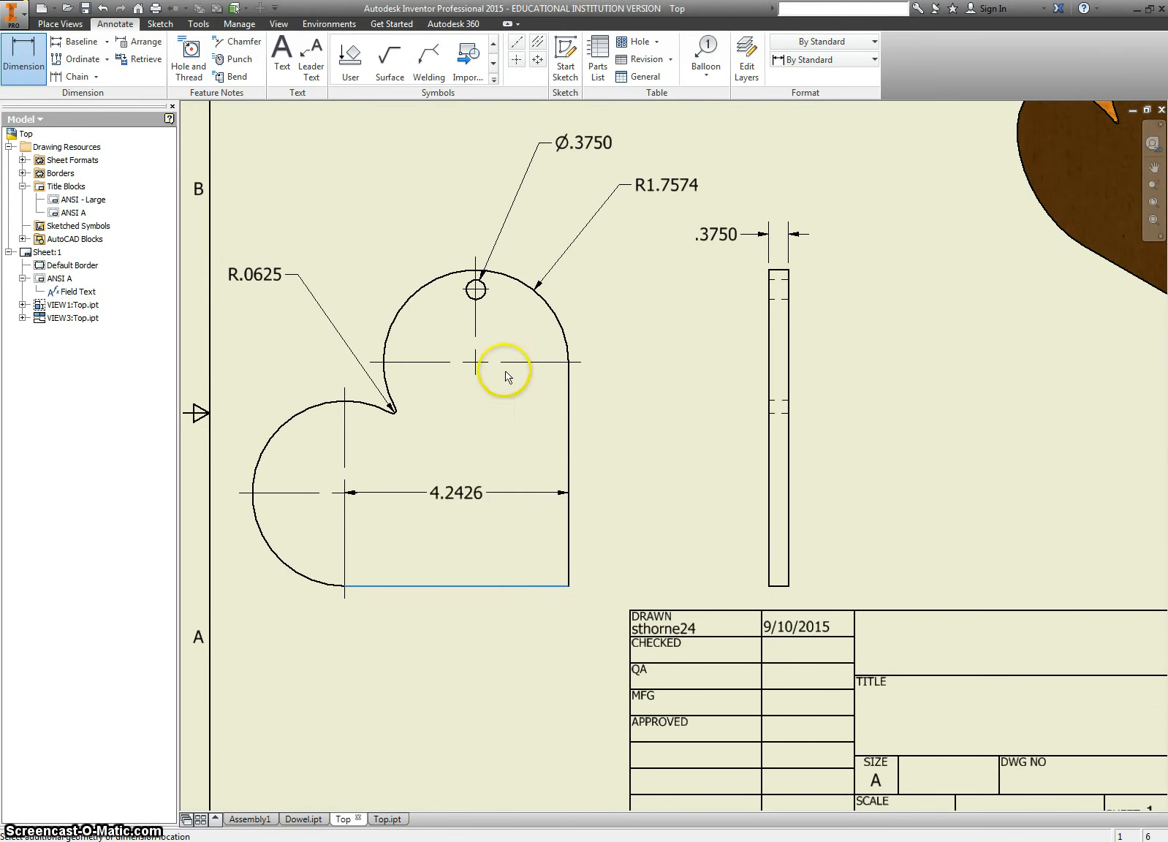
pyautogui.click(484, 293)
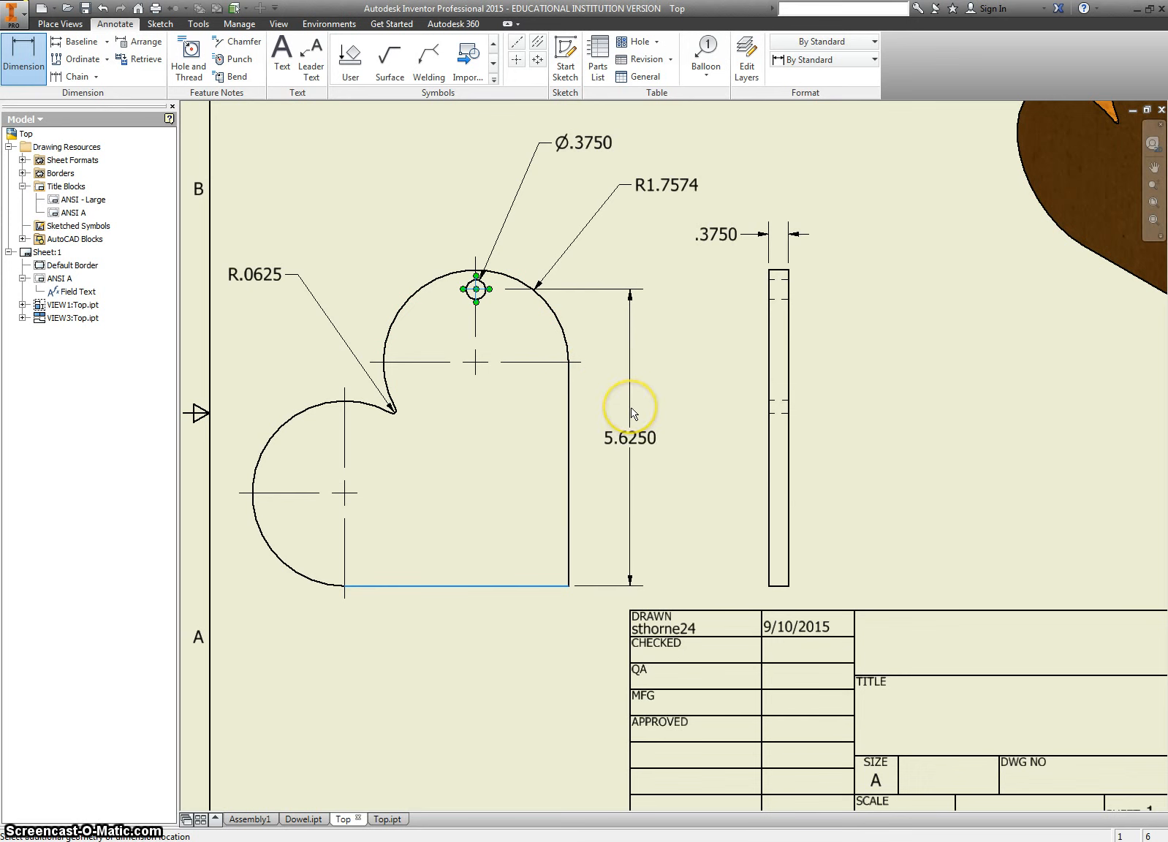
pyautogui.click(665, 413)
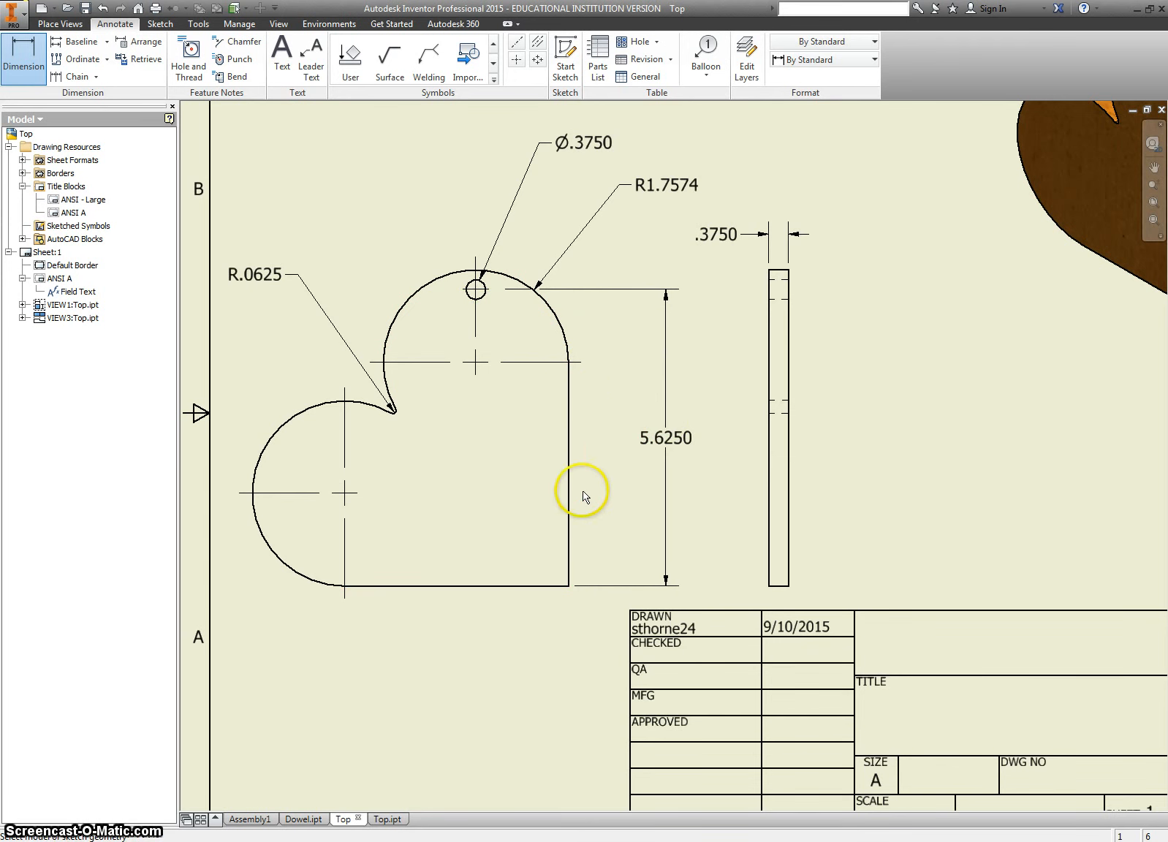
# Dimension the vertical distance from the heart's bottom edge to the upper lobe's center mark, inside the hole height dimension
pyautogui.click(521, 583)
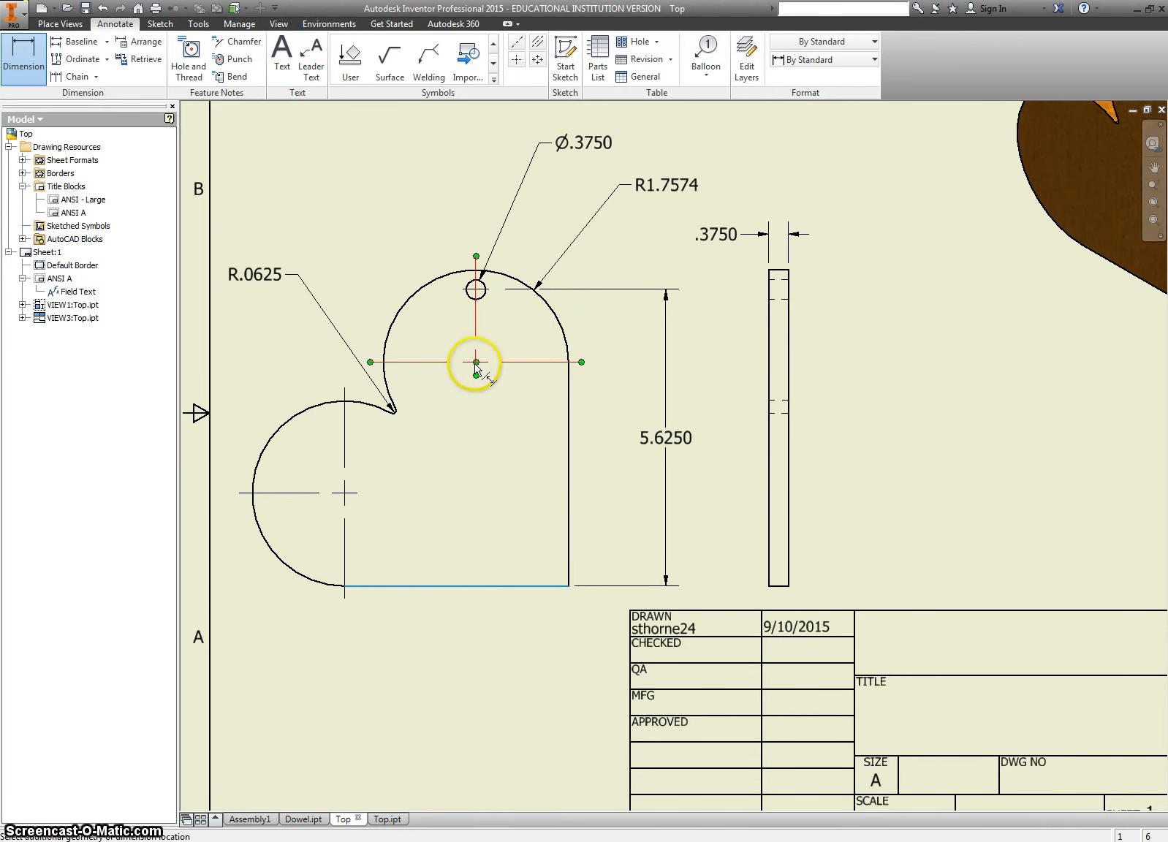
pyautogui.click(476, 362)
pyautogui.click(610, 447)
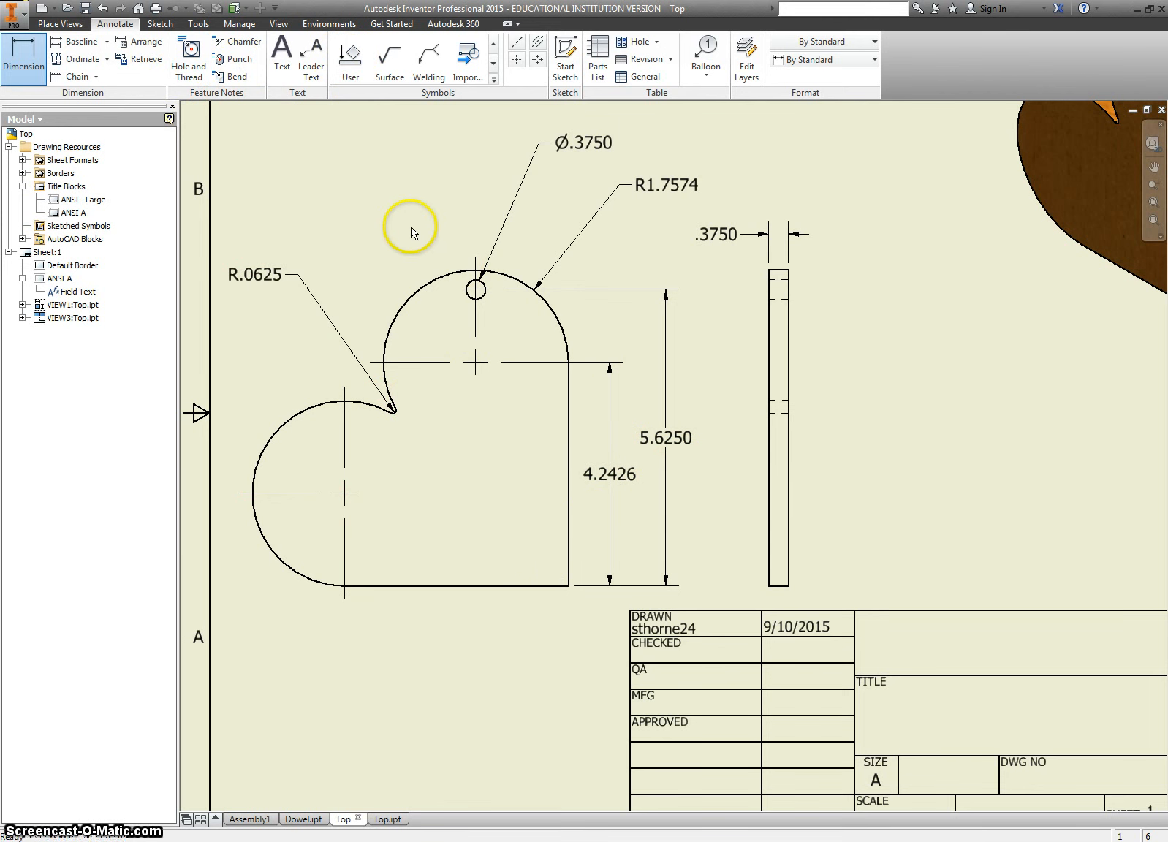
pyautogui.press('Escape')
pyautogui.rightClick(382, 201)
pyautogui.click(391, 201)
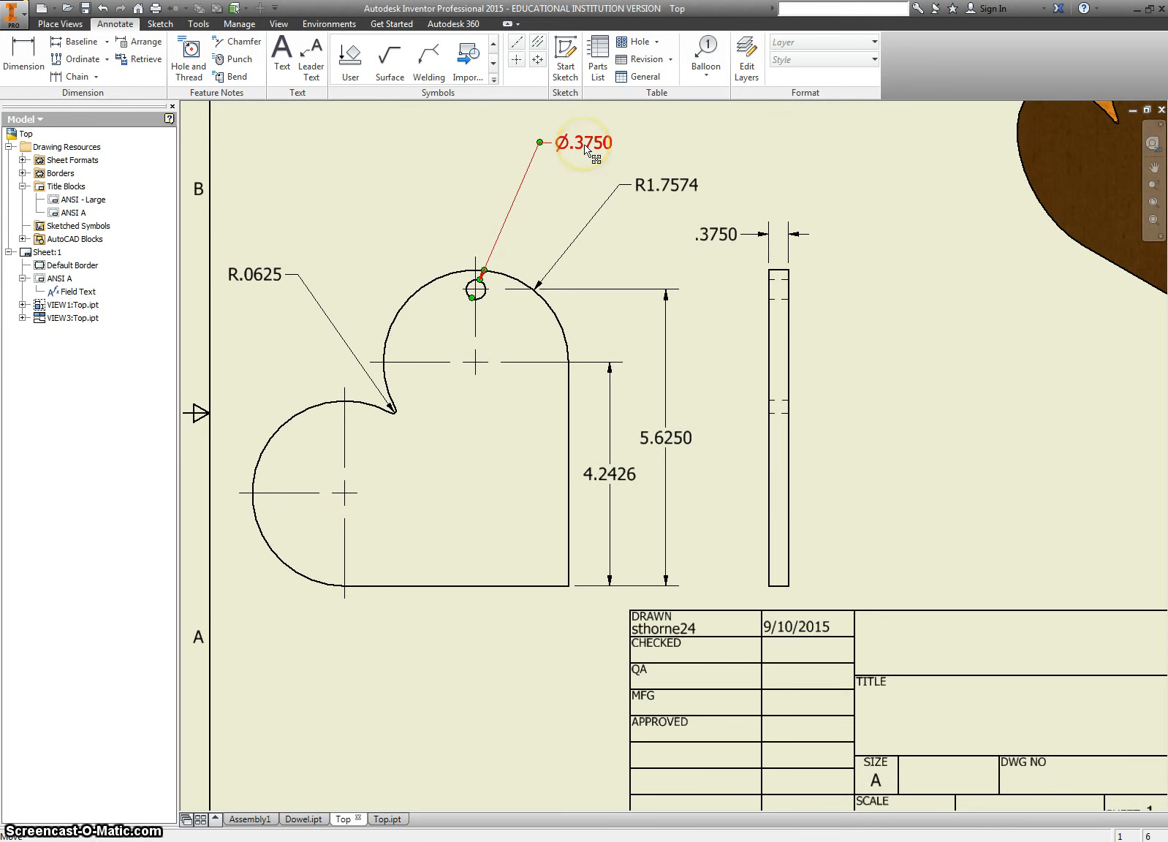
# Append "TYP" to the lobe radius dimension and to both vertical height dimensions of the heart
pyautogui.doubleClick(660, 189)
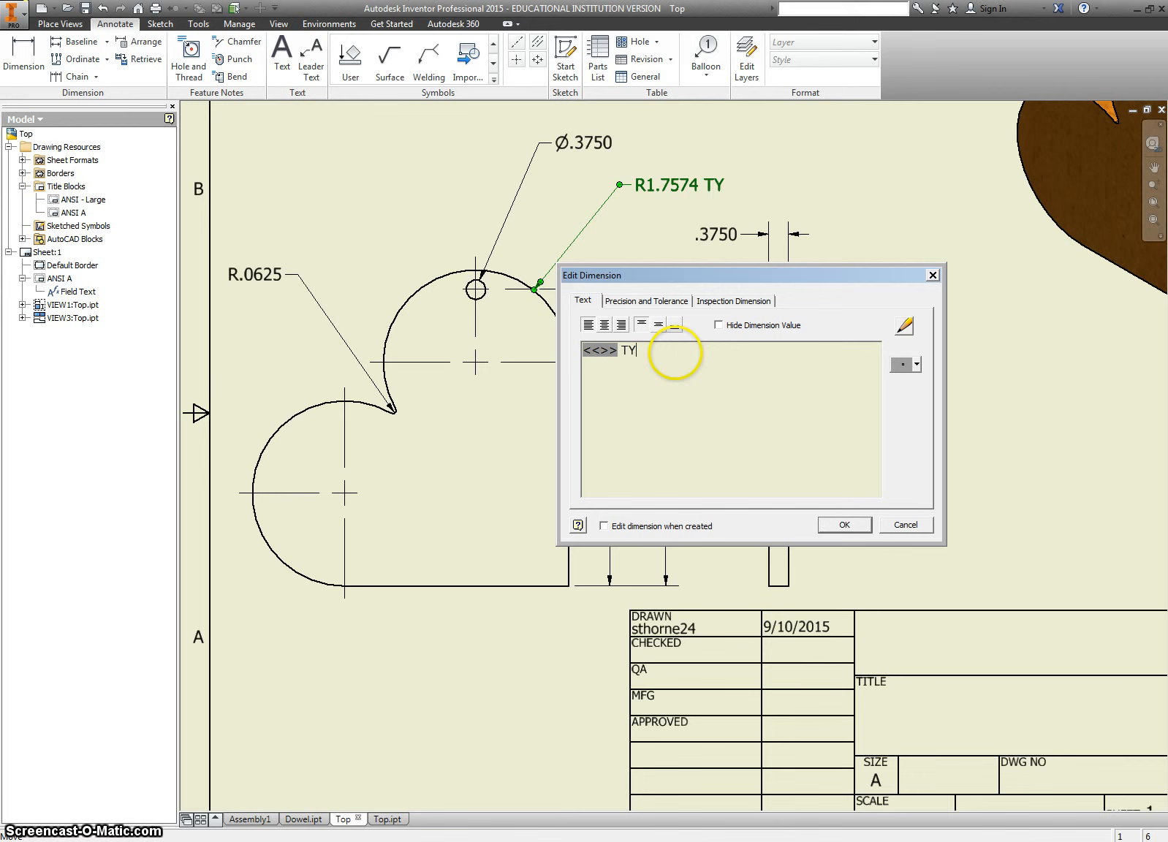
pyautogui.click(844, 525)
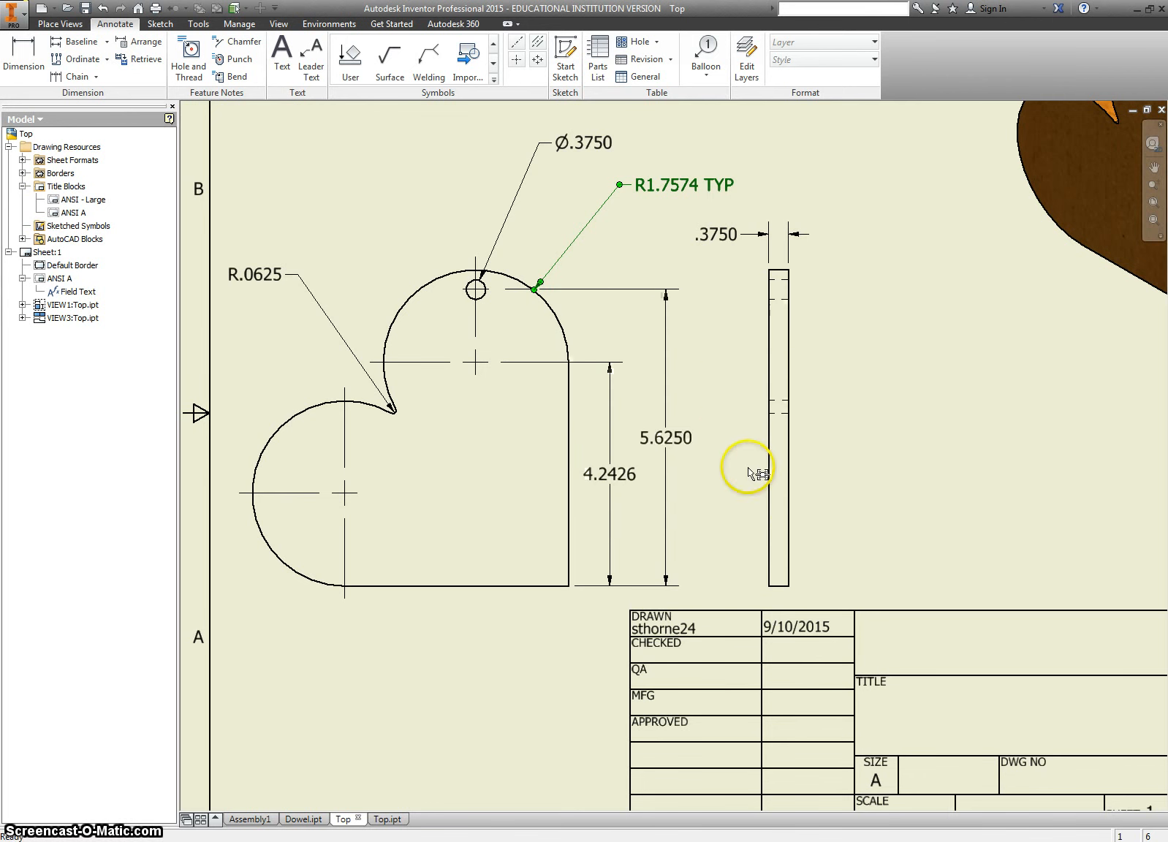
pyautogui.doubleClick(675, 439)
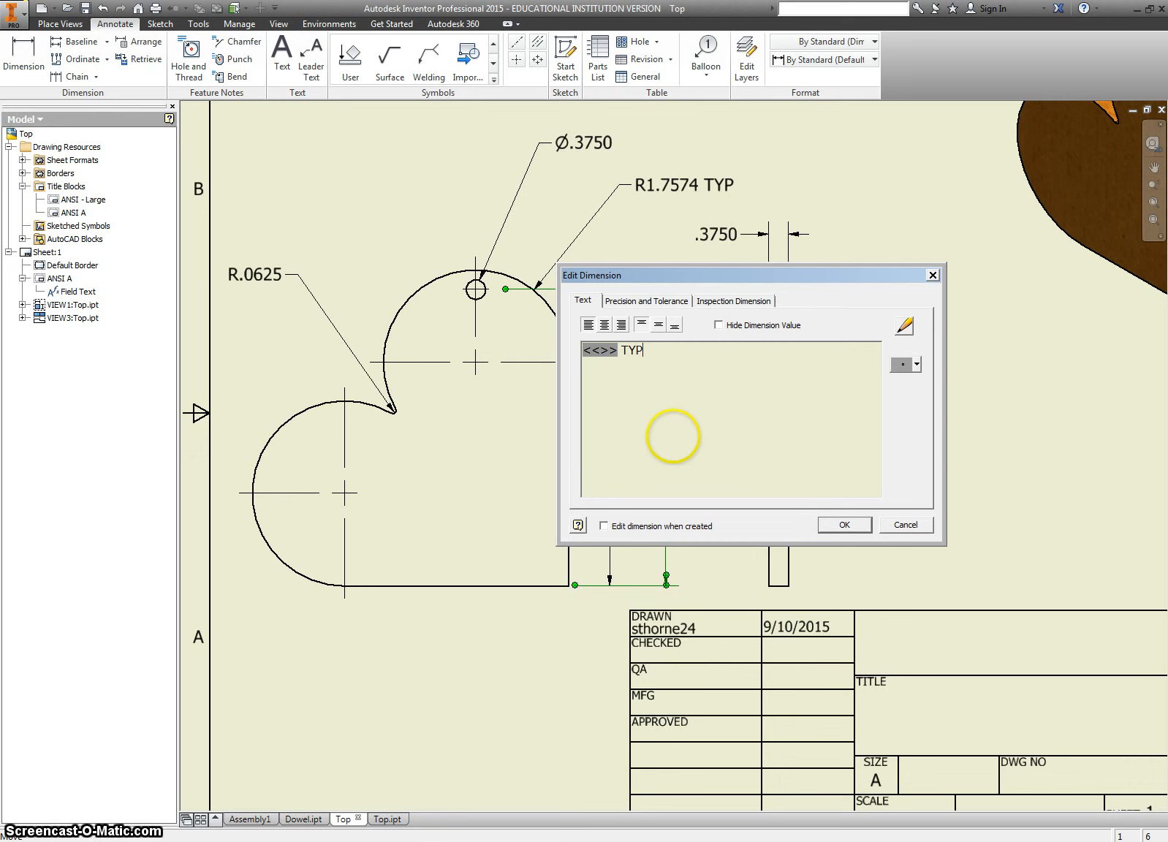
pyautogui.click(844, 525)
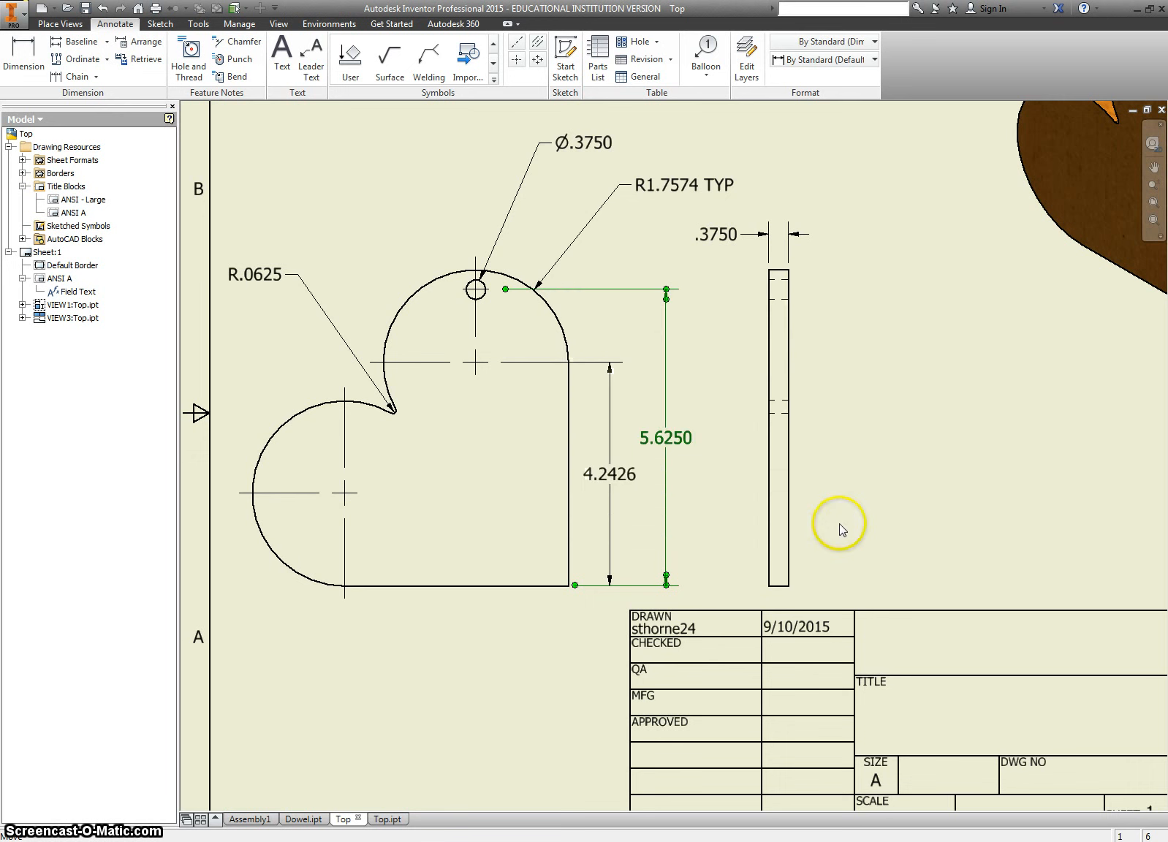
pyautogui.doubleClick(622, 477)
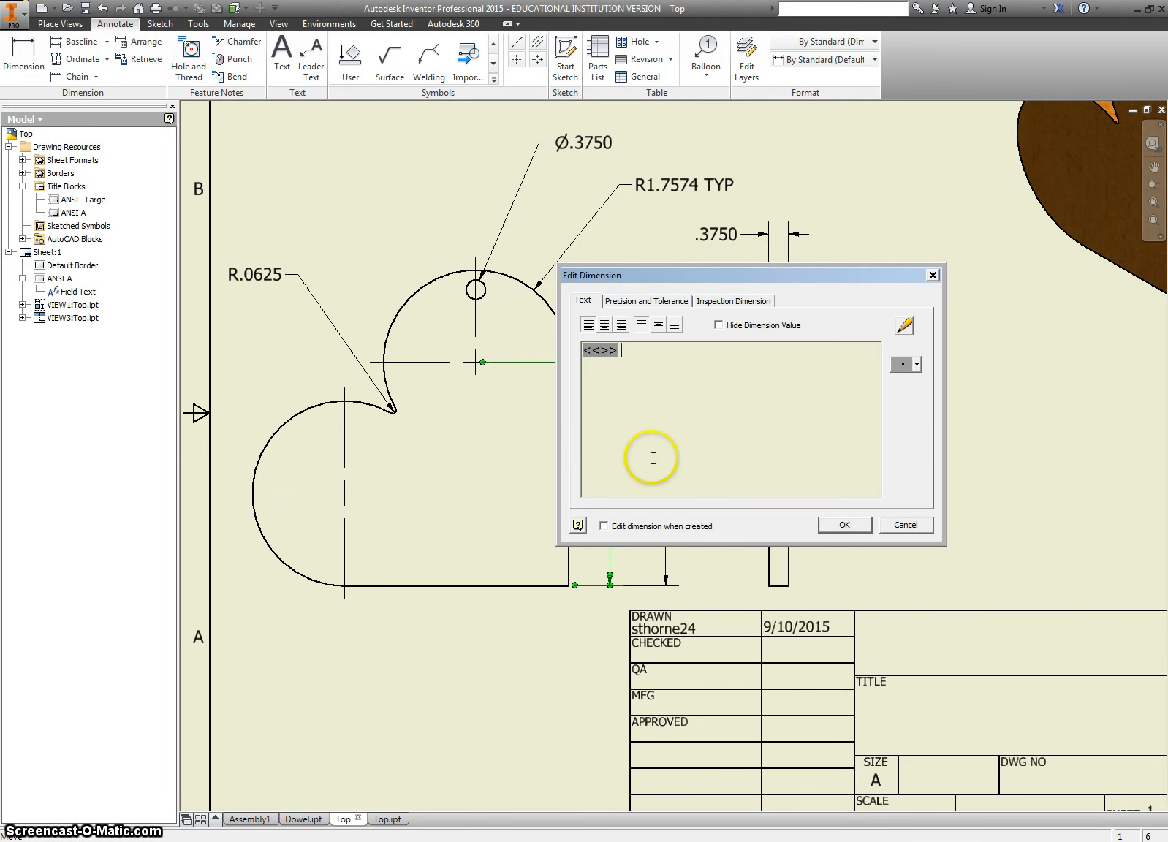
pyautogui.click(844, 525)
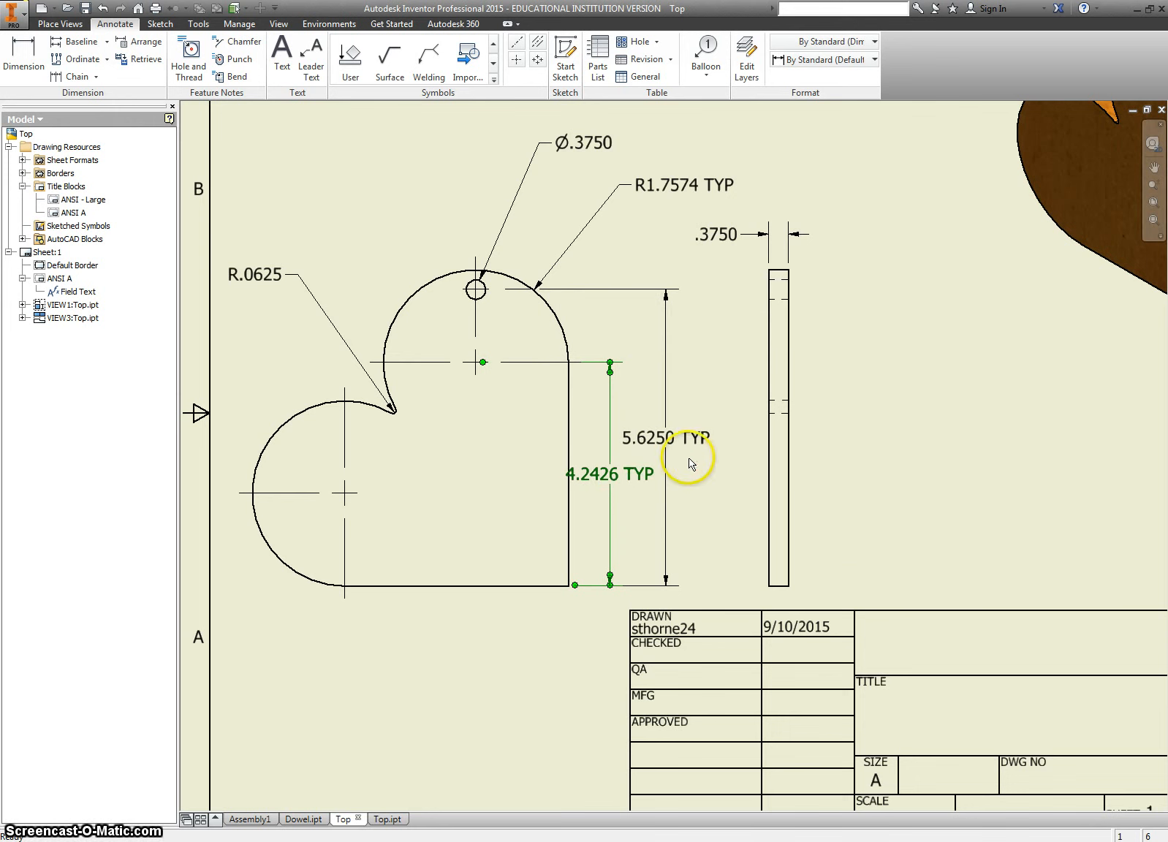
# Move the two vertical TYP dimensions farther out from the heart and space them so their labels do not overlap
pyautogui.moveTo(673, 434); pyautogui.dragTo(697, 439)
pyautogui.moveTo(616, 480); pyautogui.dragTo(530, 494)
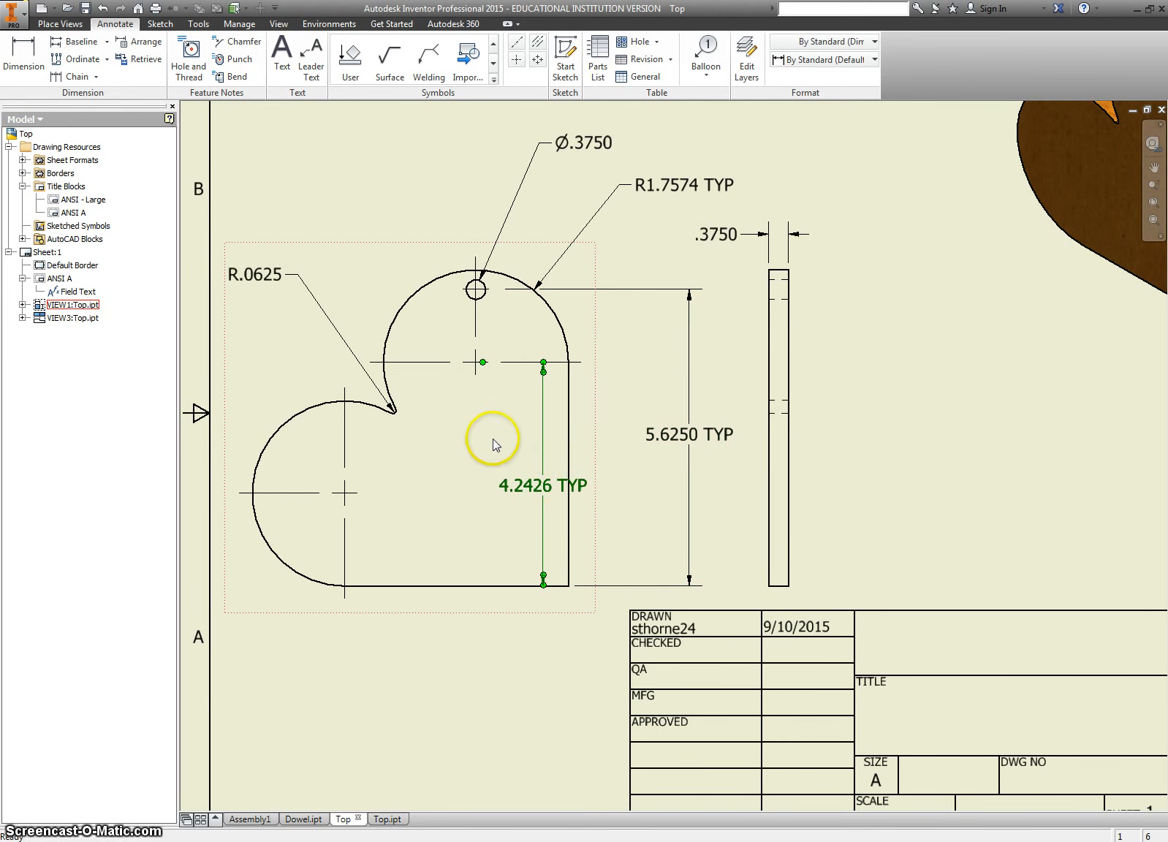
pyautogui.moveTo(541, 486); pyautogui.dragTo(624, 482)
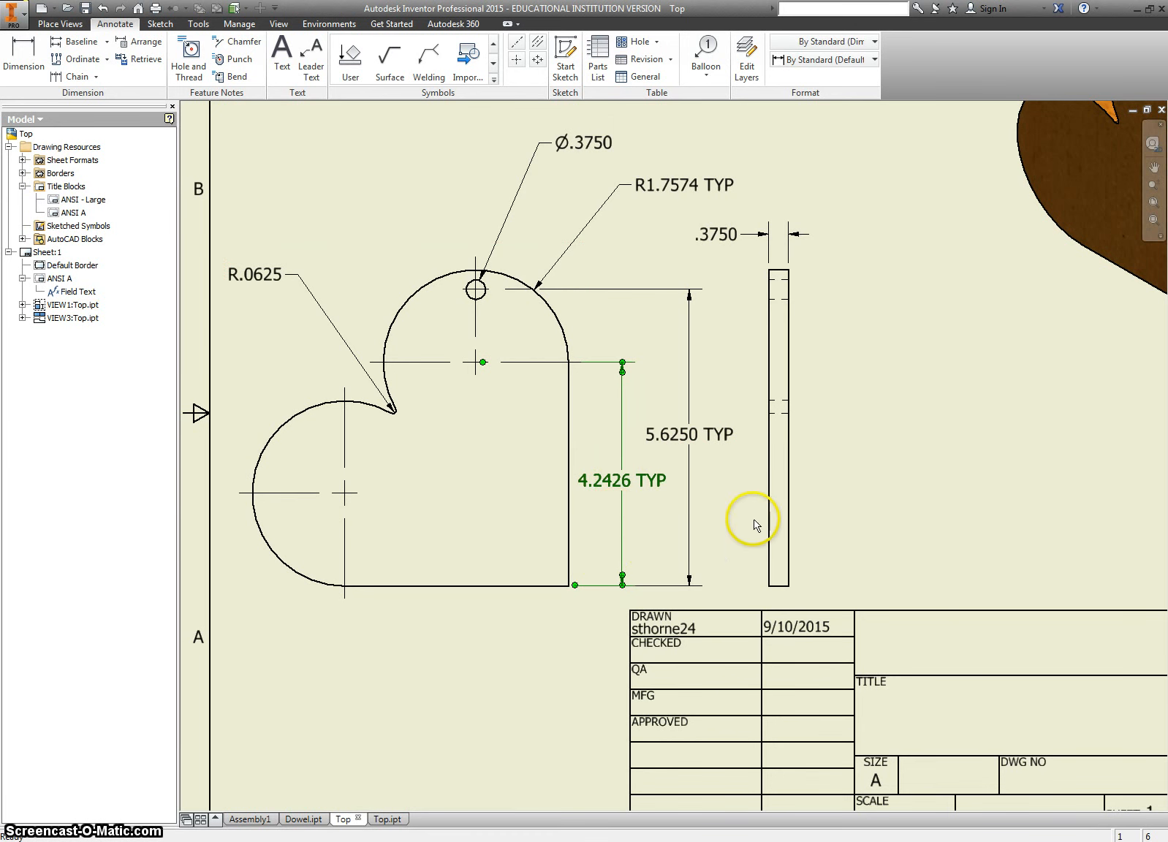
pyautogui.click(877, 474)
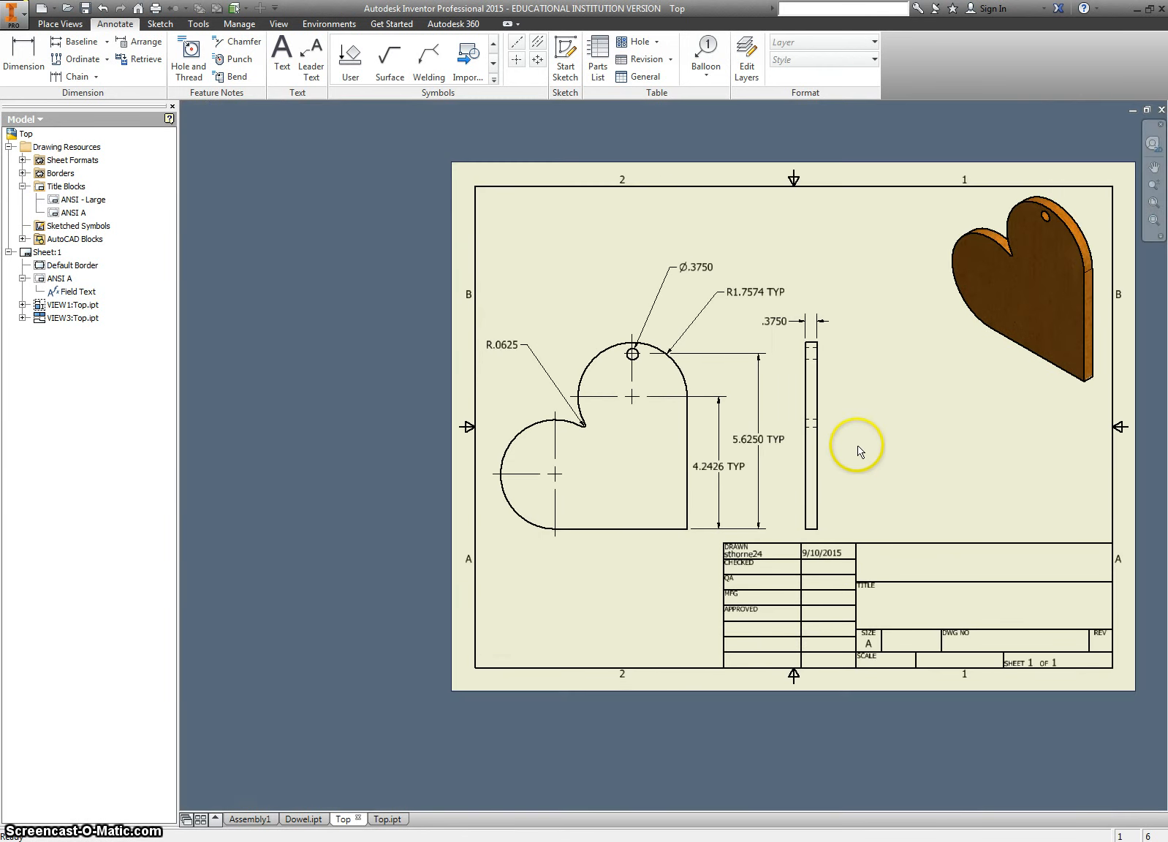
# Add a second sheet to the drawing
pyautogui.scroll(-3, 867, 448)
pyautogui.moveTo(850, 436)
pyautogui.mouseDown(button='middle')
pyautogui.moveTo(774, 443)
pyautogui.moveTo(789, 438)
pyautogui.mouseUp(button='middle')
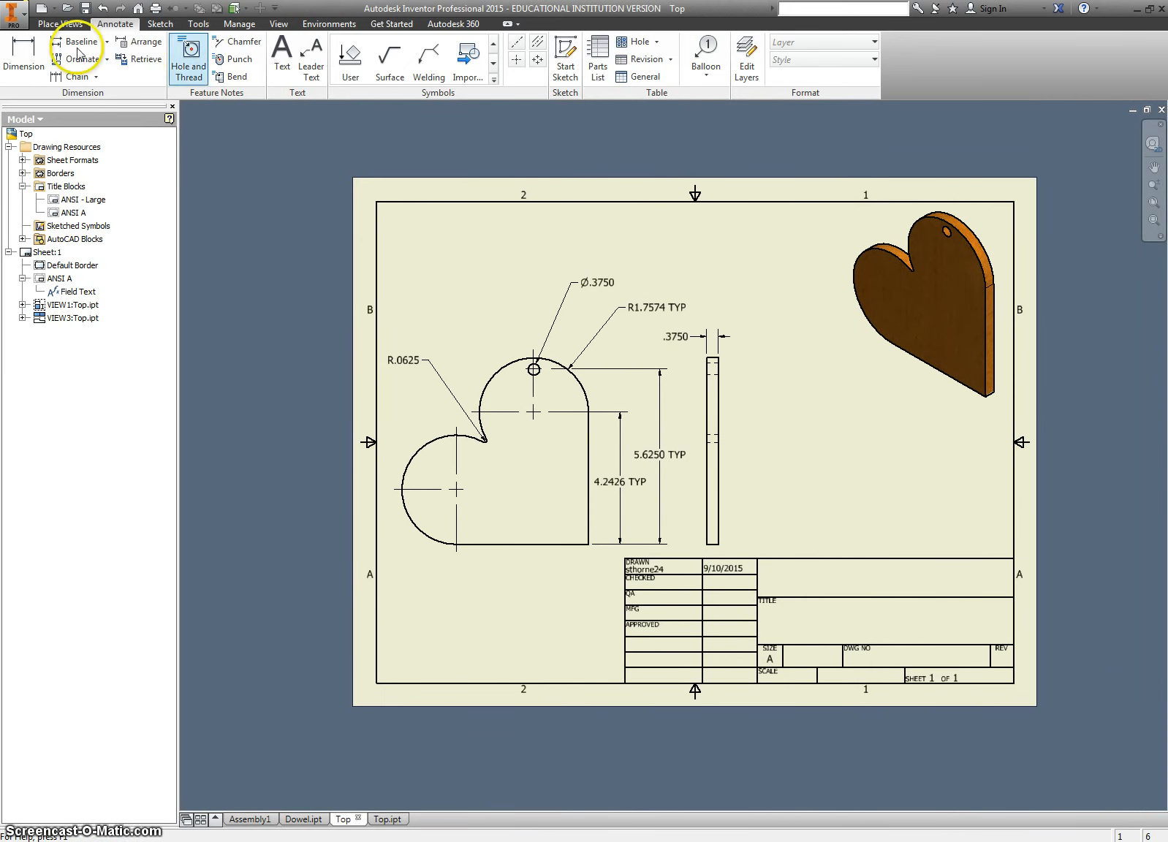
pyautogui.click(59, 23)
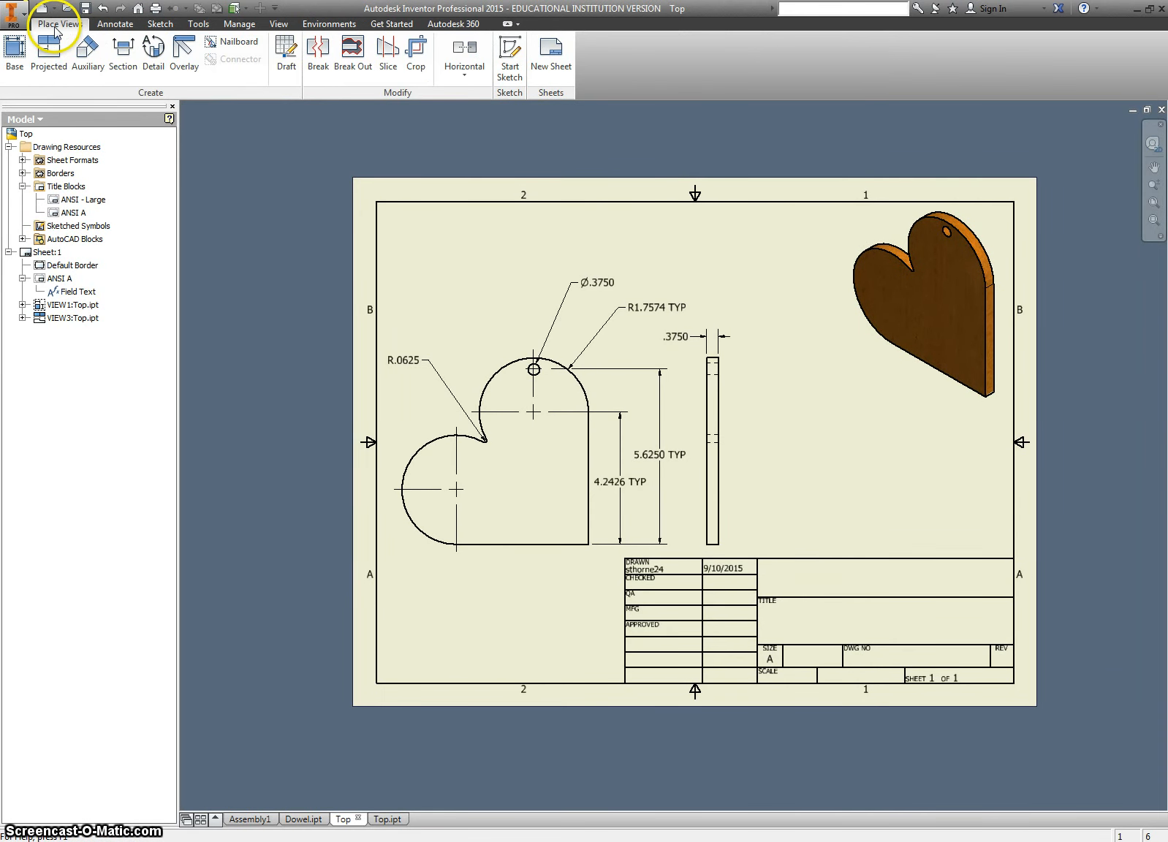
pyautogui.click(552, 51)
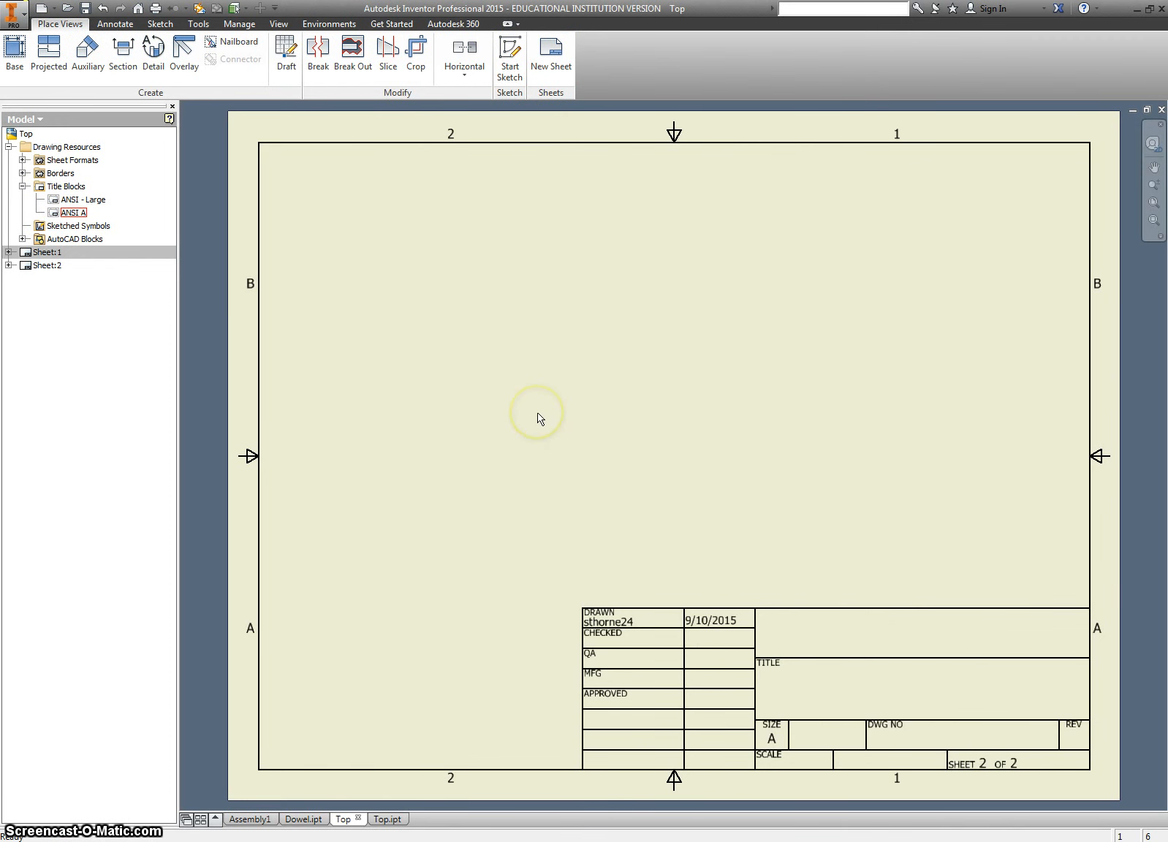
# Rename the first sheet to TOP and the second sheet to MIDDLE
pyautogui.write('TOP')
pyautogui.press('Return')
pyautogui.click(47, 265)
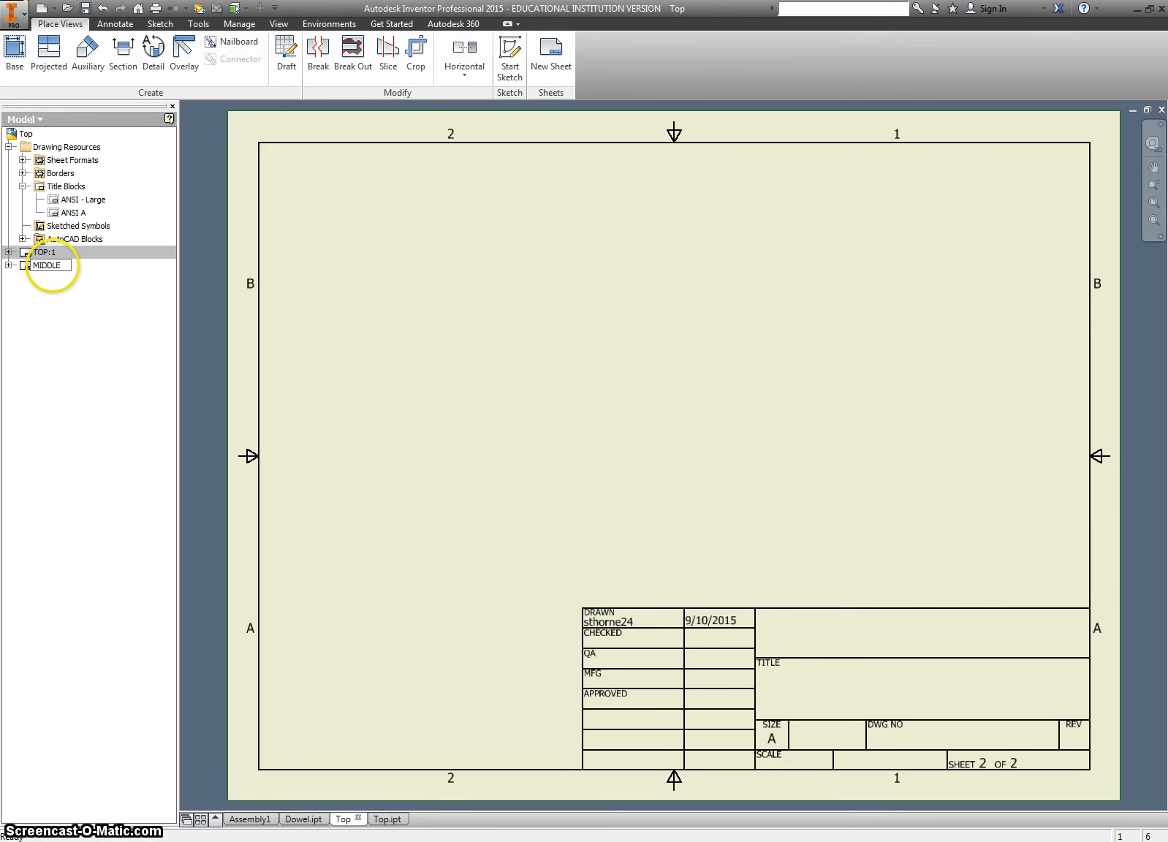
pyautogui.click(324, 298)
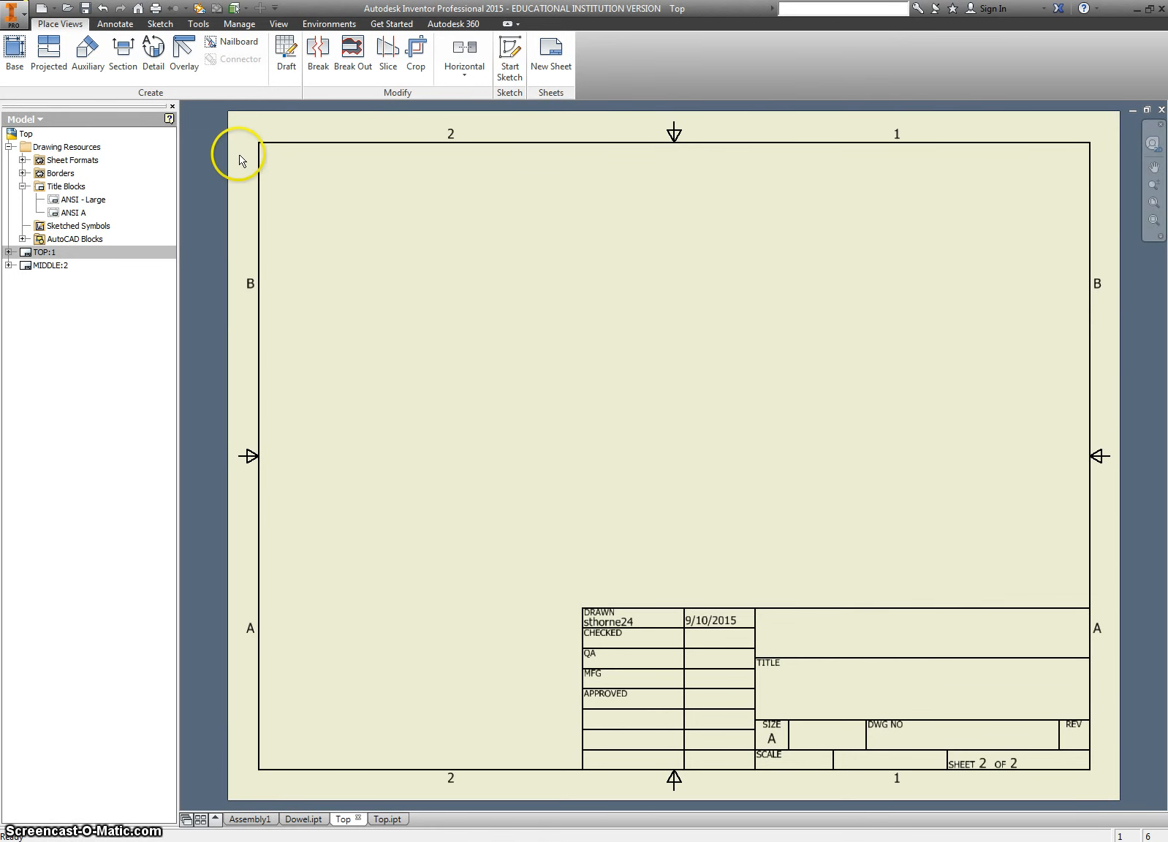
# Place a base view of Middle.ipt in Top orientation at 1/2 scale on the left half of the MIDDLE sheet
pyautogui.click(14, 52)
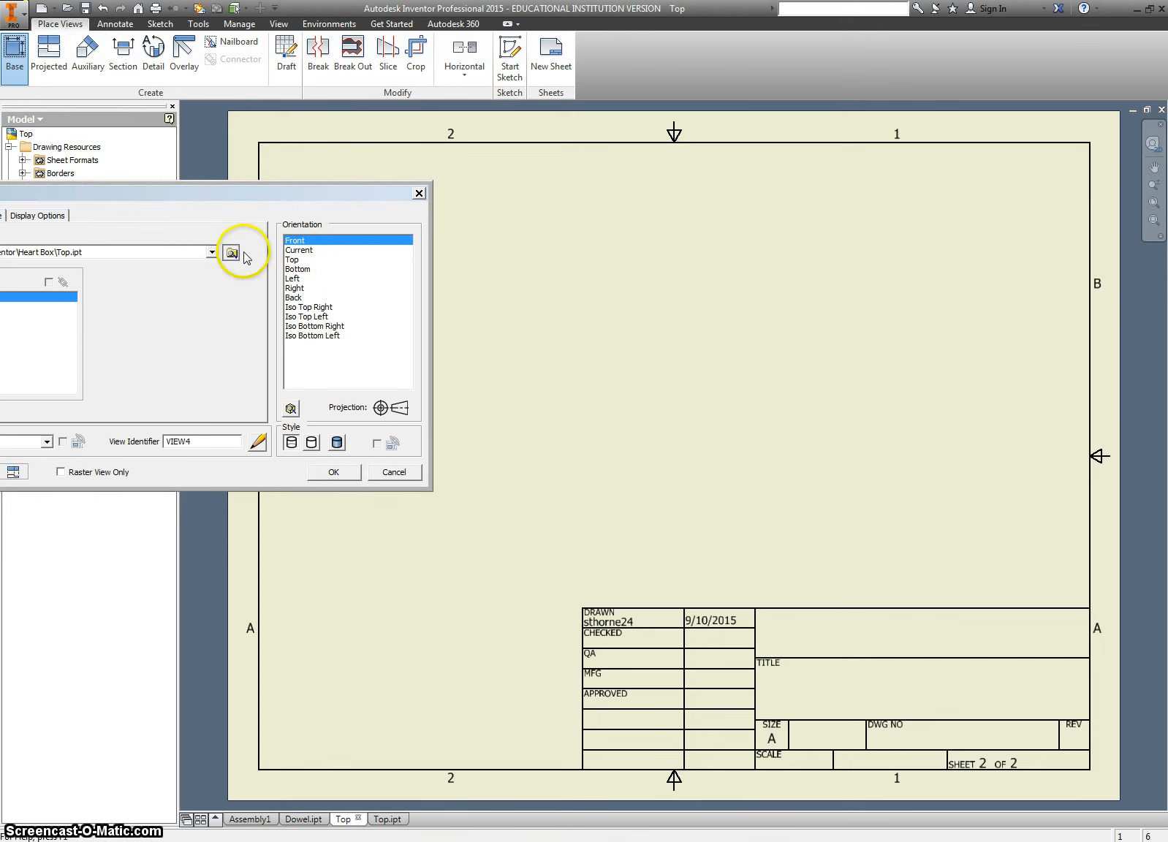
pyautogui.click(243, 254)
pyautogui.click(194, 297)
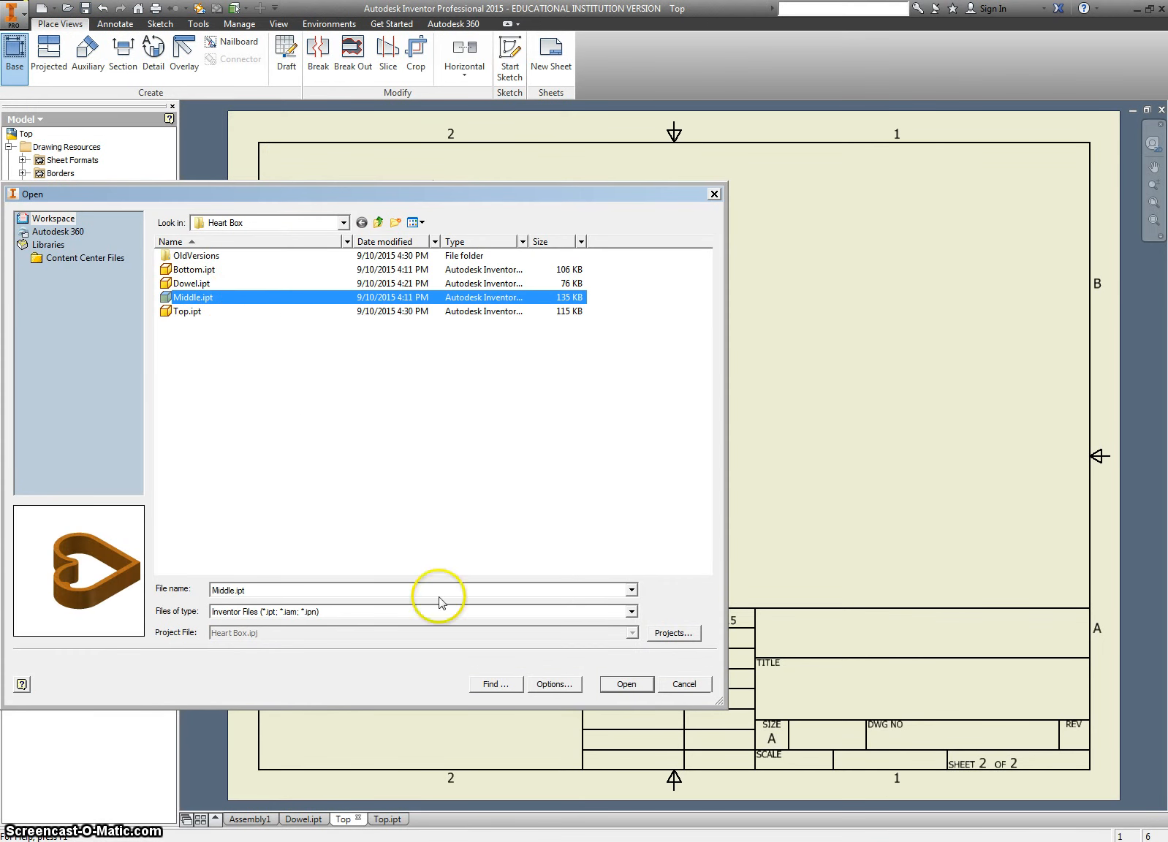
pyautogui.click(626, 684)
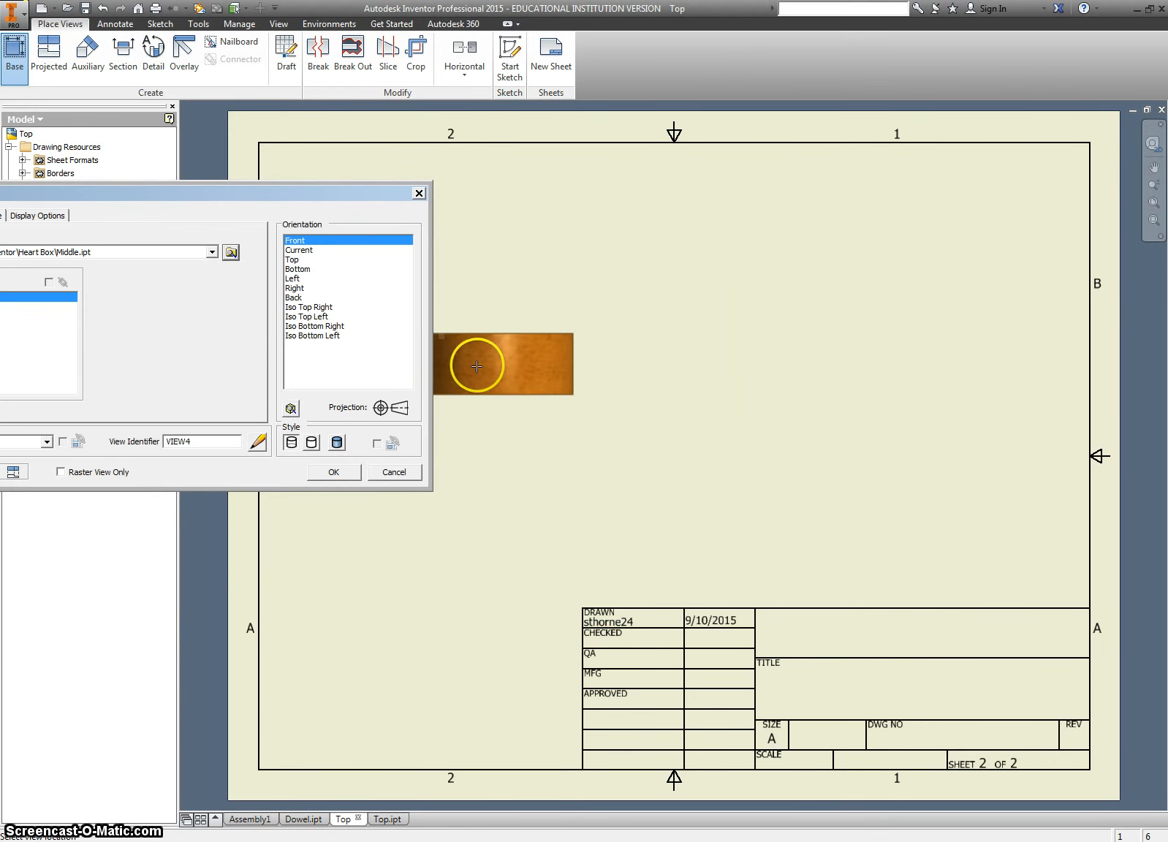
pyautogui.moveTo(281, 194)
pyautogui.mouseDown()
pyautogui.moveTo(378, 156)
pyautogui.moveTo(355, 130)
pyautogui.mouseUp()
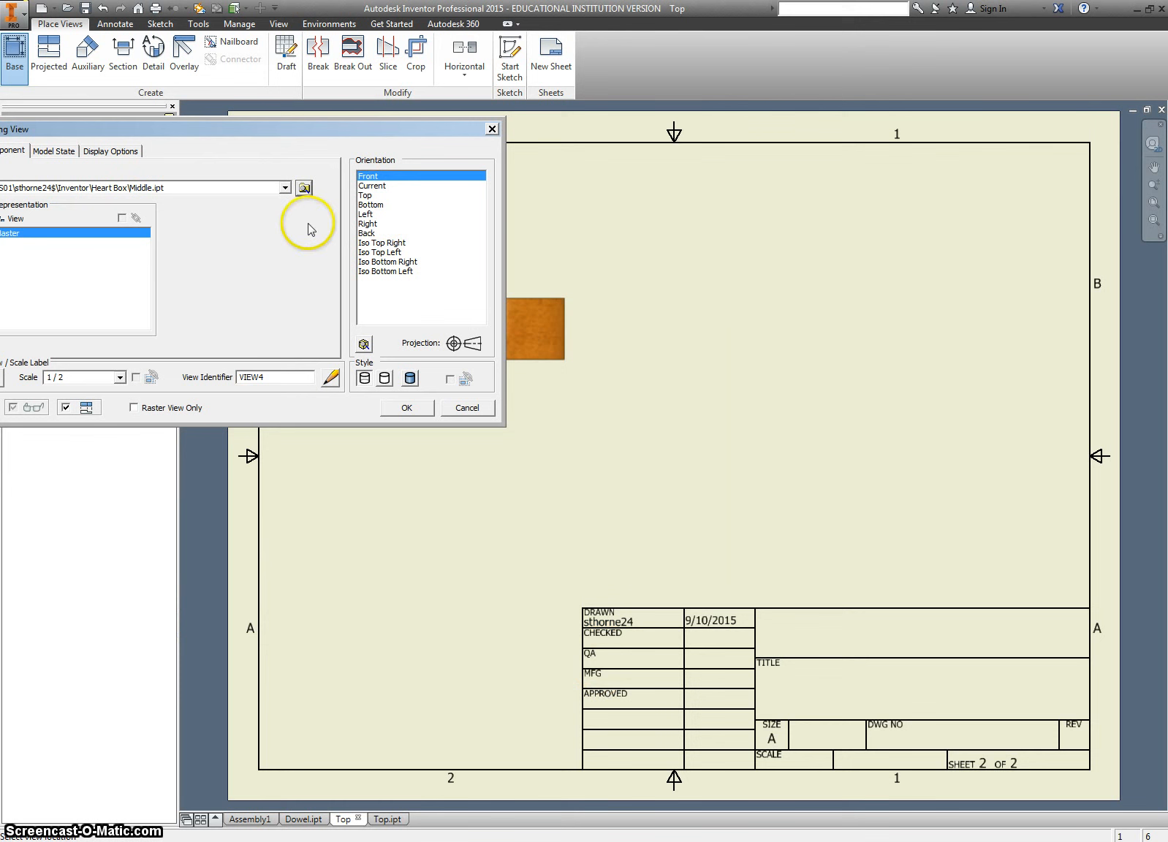
pyautogui.click(365, 196)
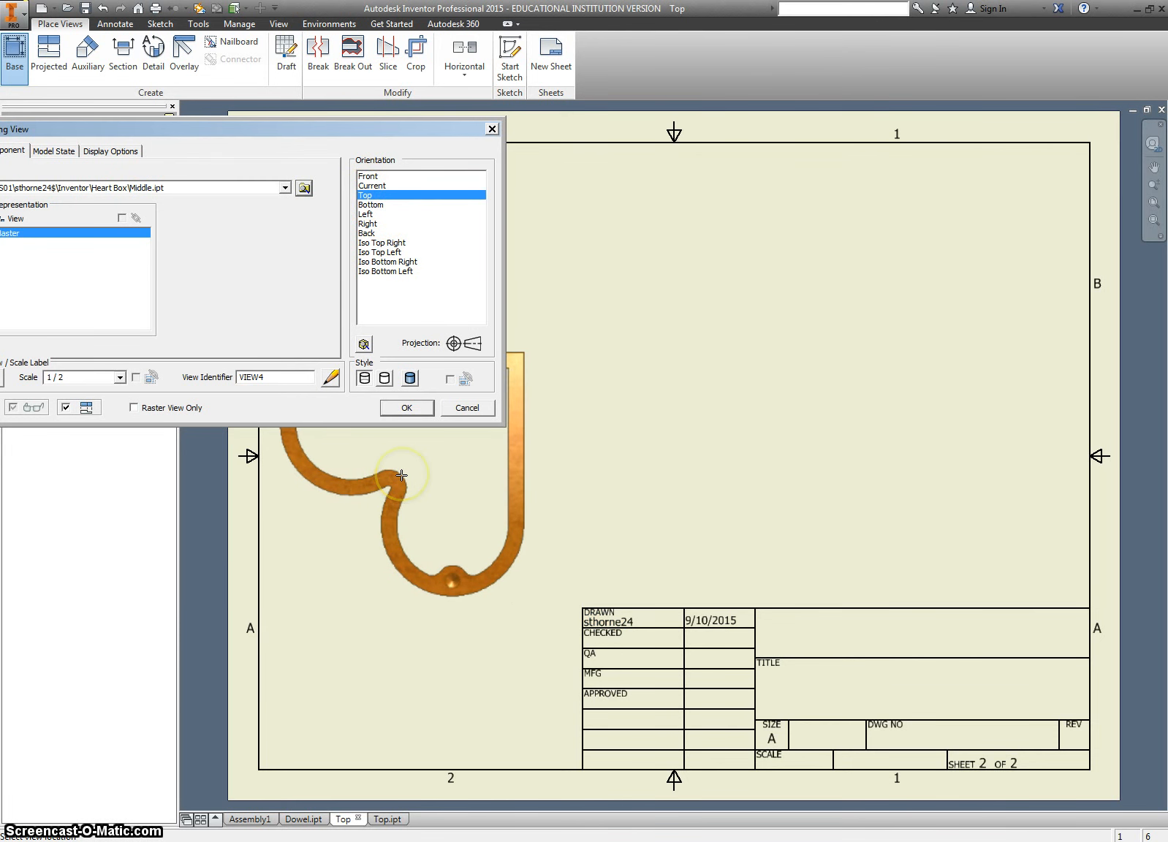
pyautogui.click(401, 475)
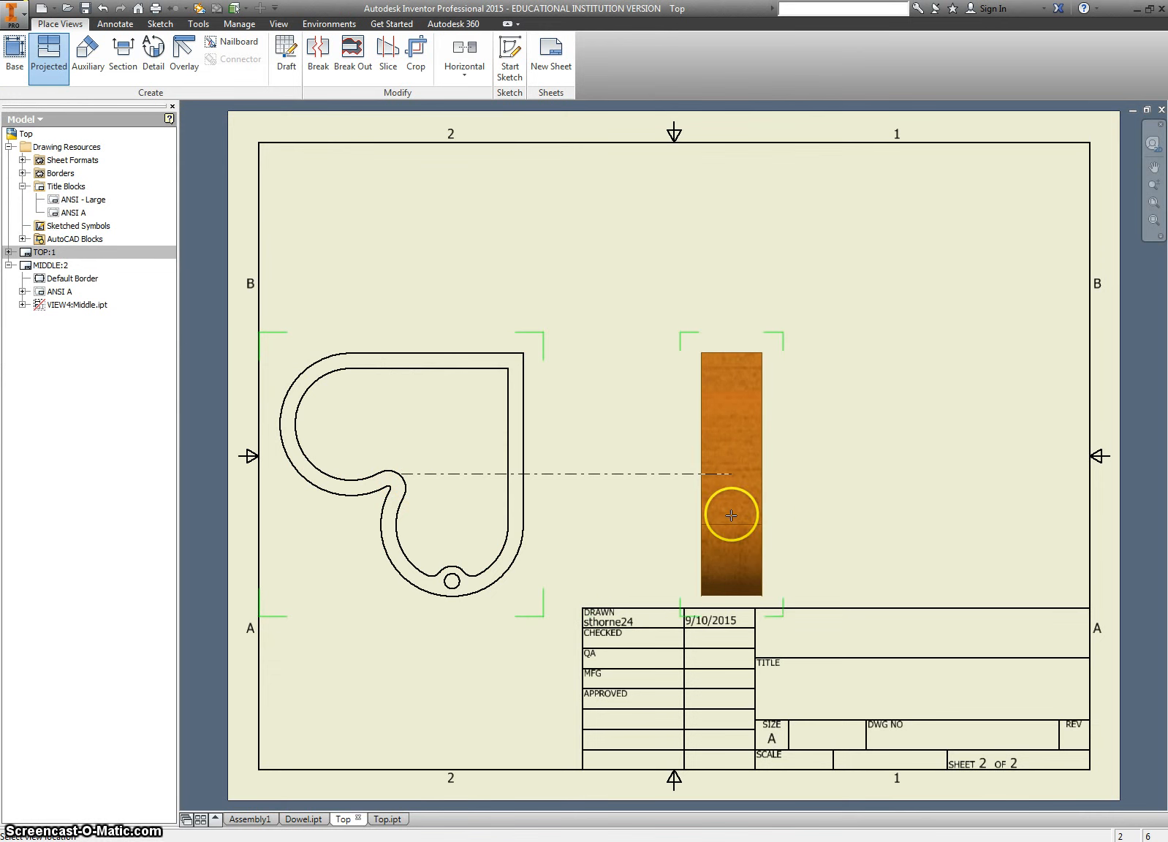
# Project a side view to the right of the base view and an isometric view in the sheet's upper right corner
pyautogui.click(731, 515)
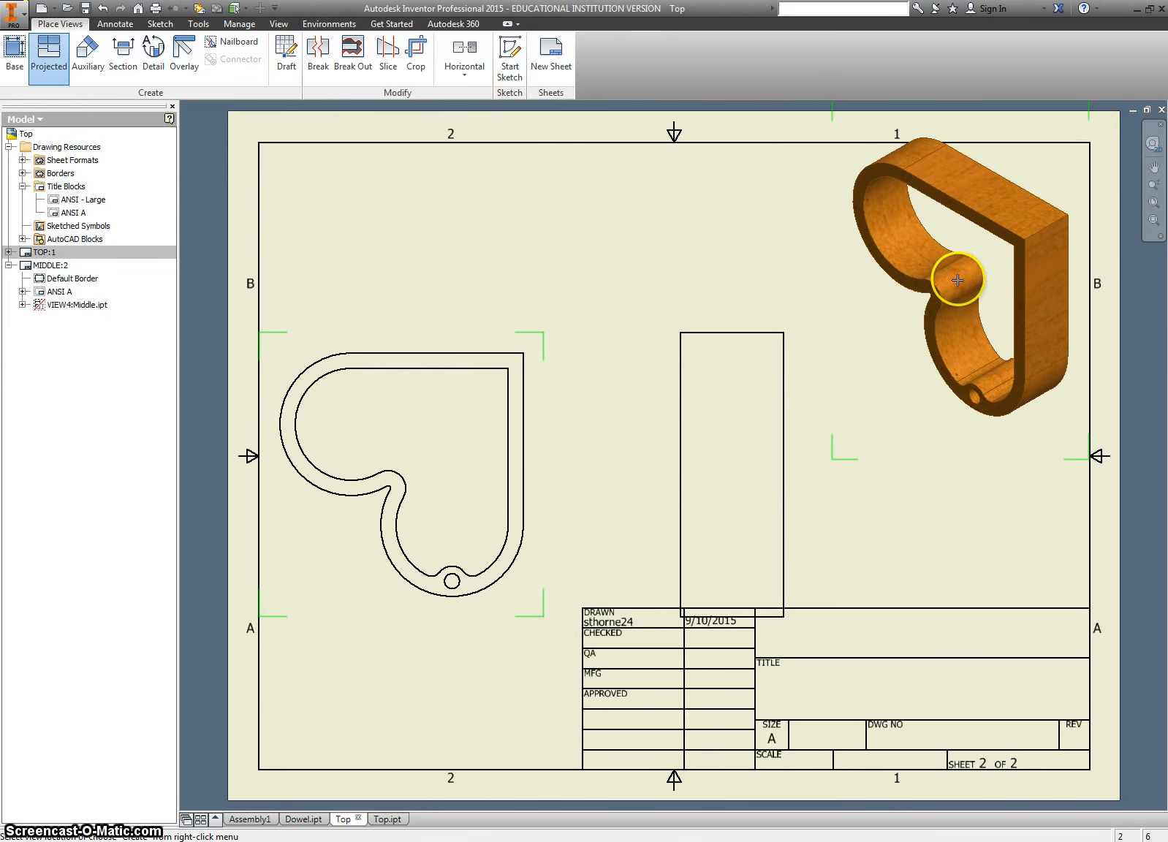
pyautogui.click(956, 291)
pyautogui.rightClick(1008, 290)
pyautogui.click(1014, 294)
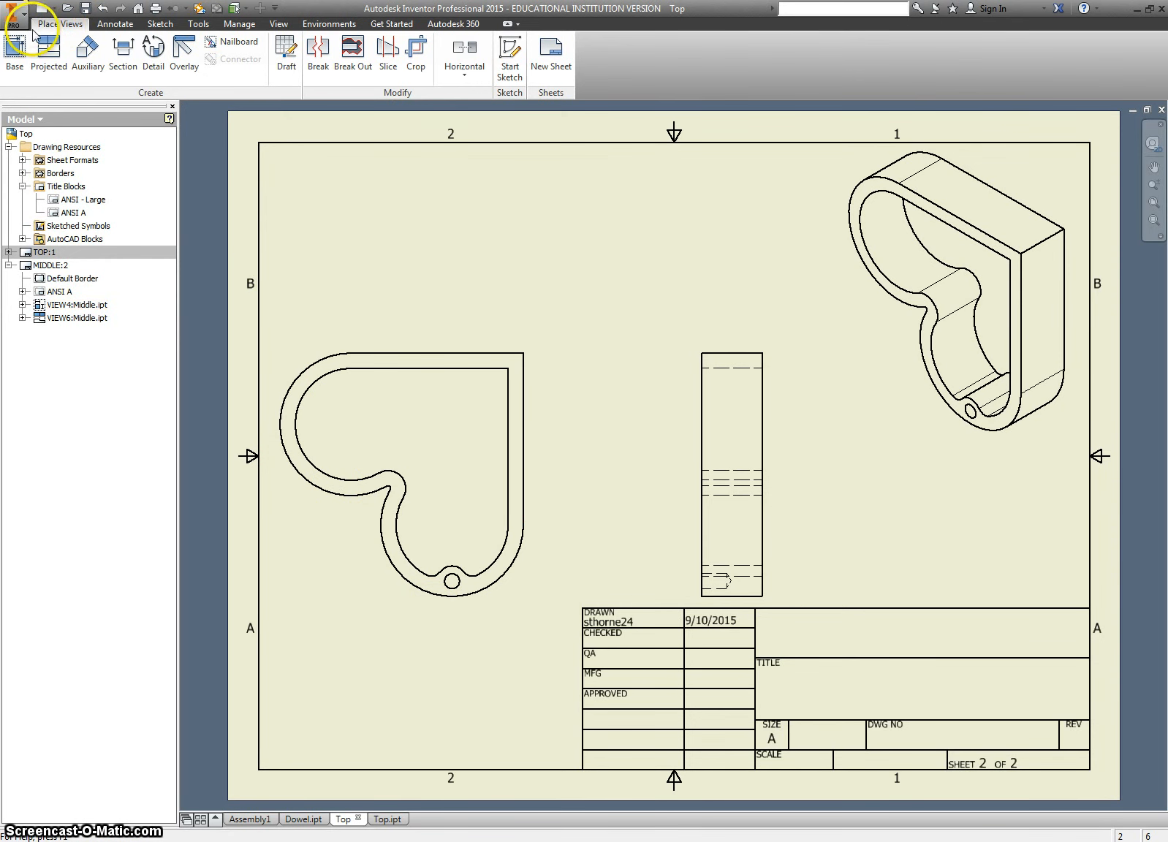
# Add center marks to the left lobe, the lower lobe and the small hole in the Middle part's front view
pyautogui.click(115, 24)
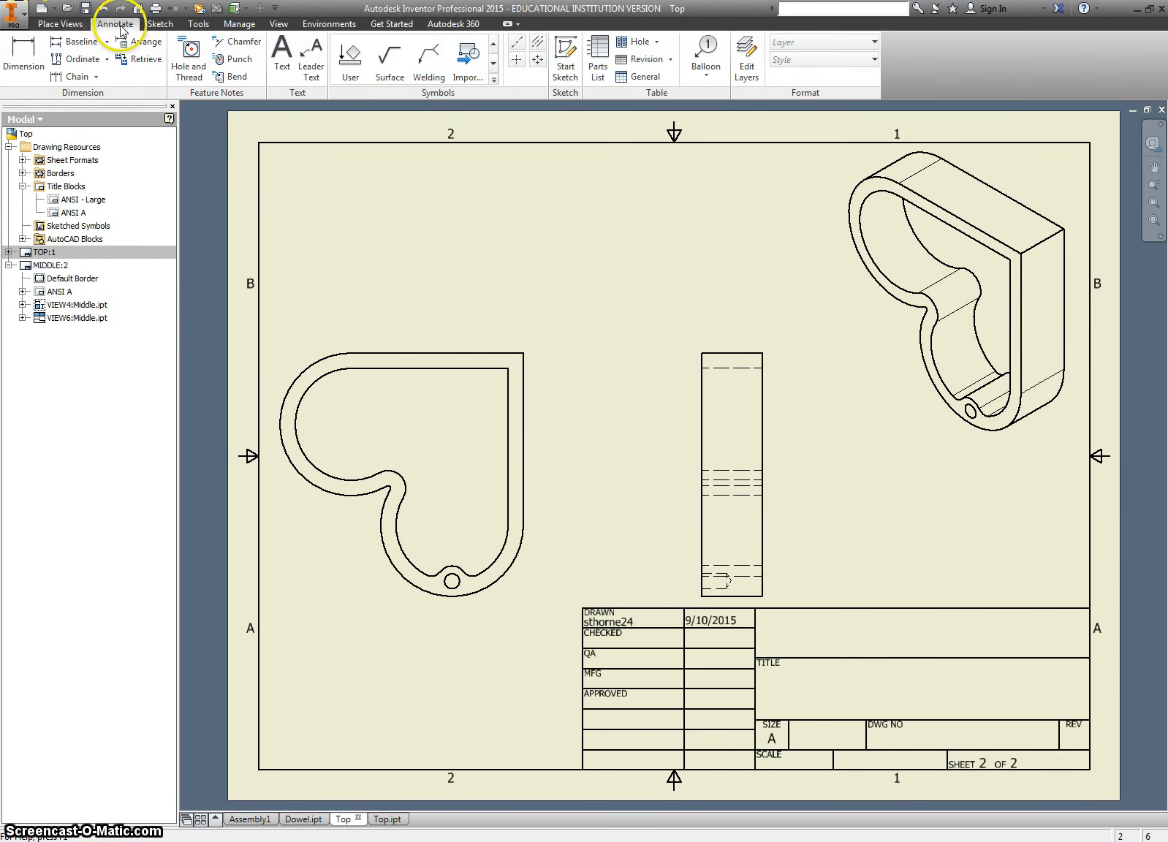
pyautogui.click(516, 59)
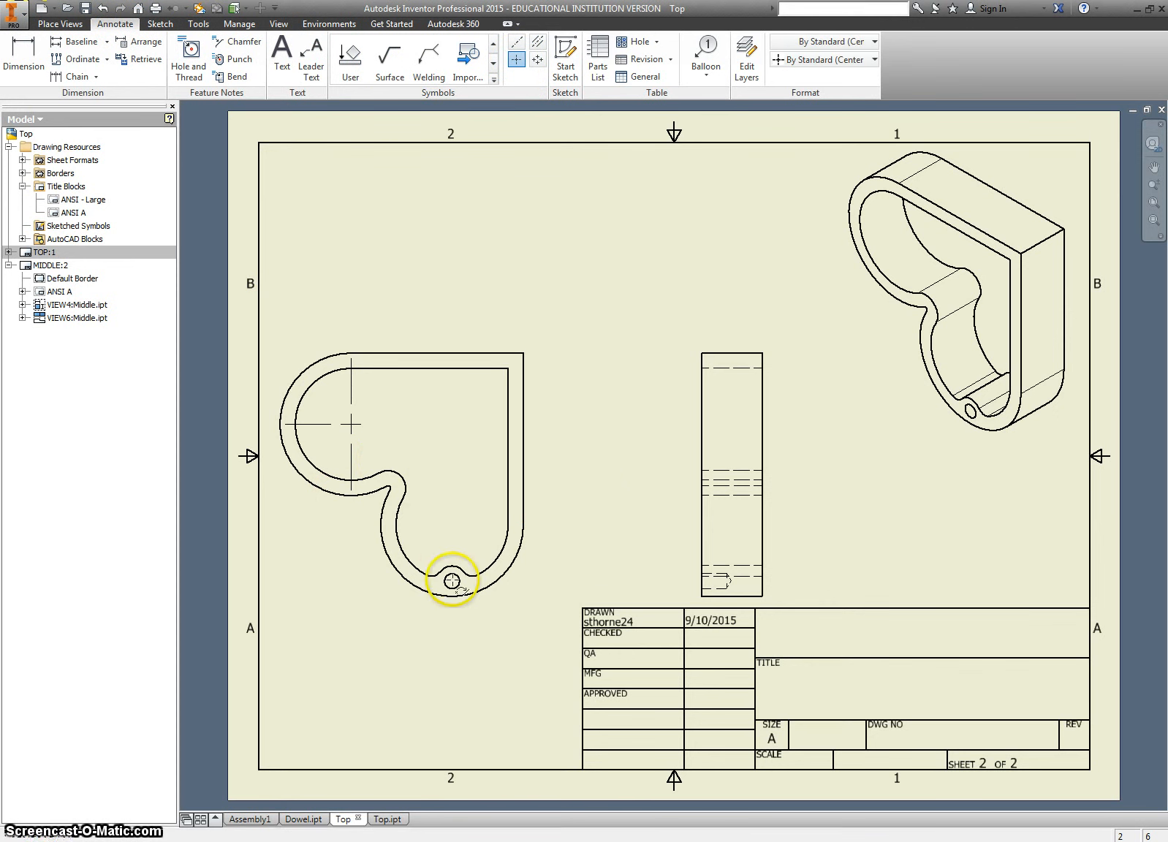
pyautogui.click(452, 580)
pyautogui.click(401, 549)
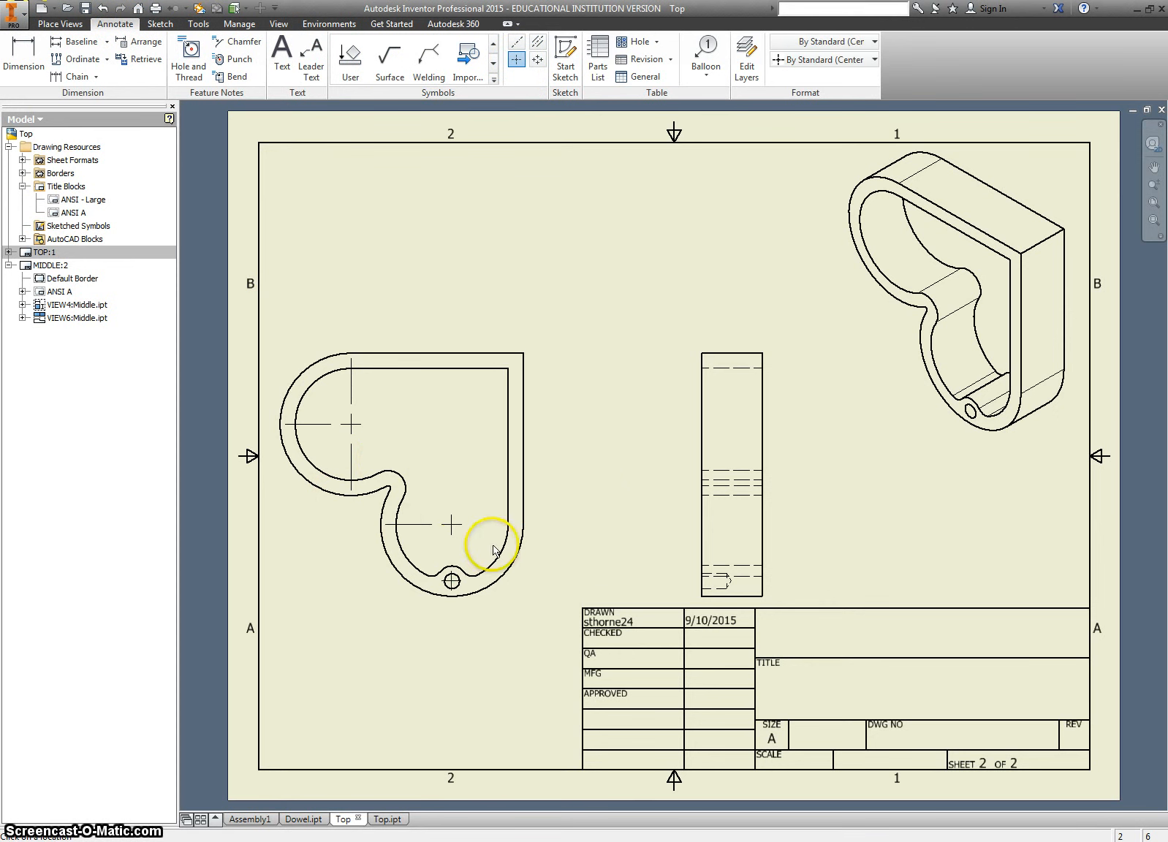
pyautogui.click(457, 595)
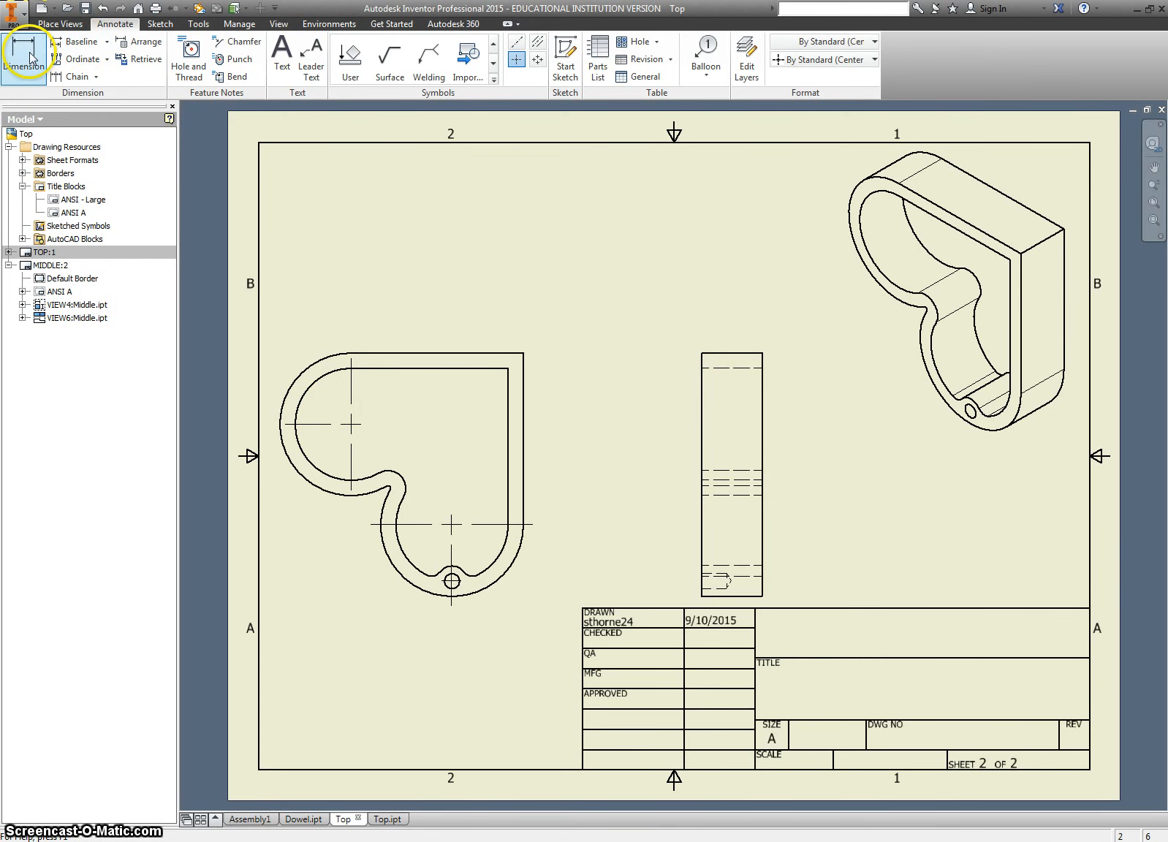
# Attach a hole note giving diameter and depth to the small hole, placed just below the base view
pyautogui.click(179, 62)
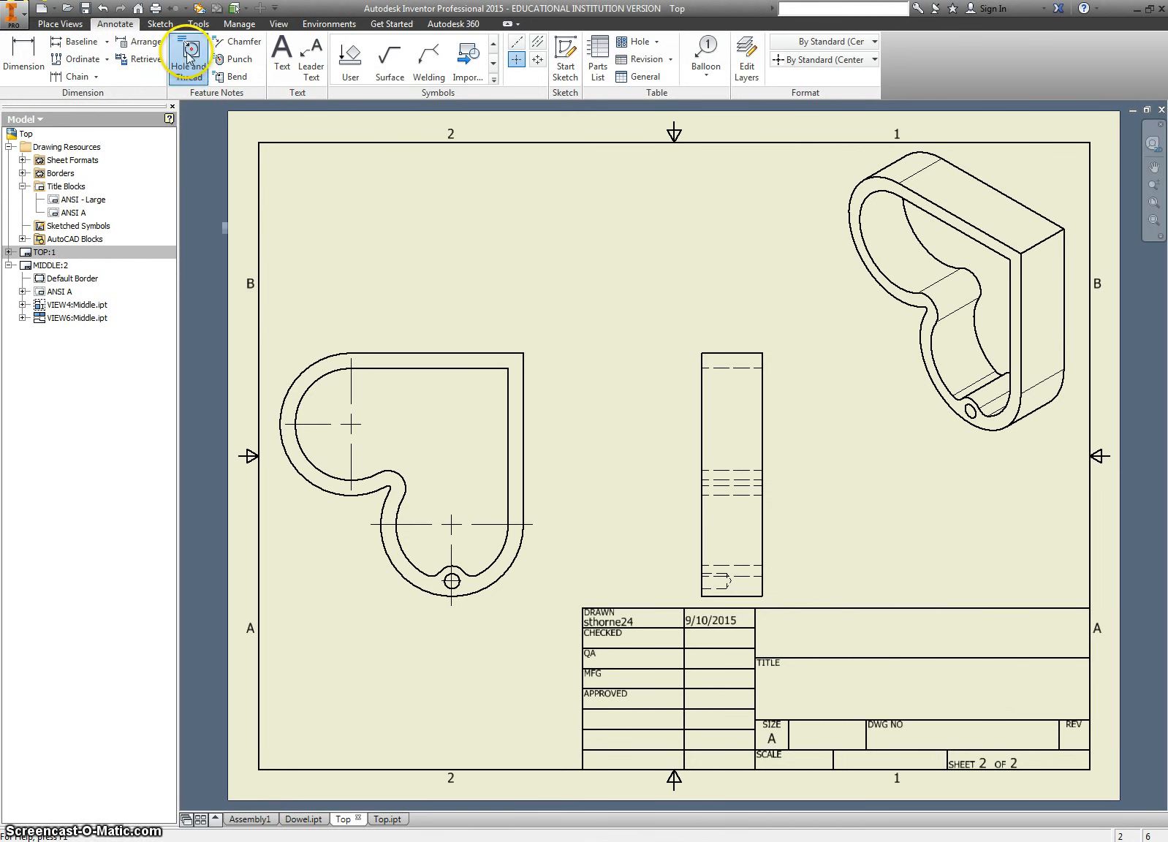
pyautogui.click(452, 581)
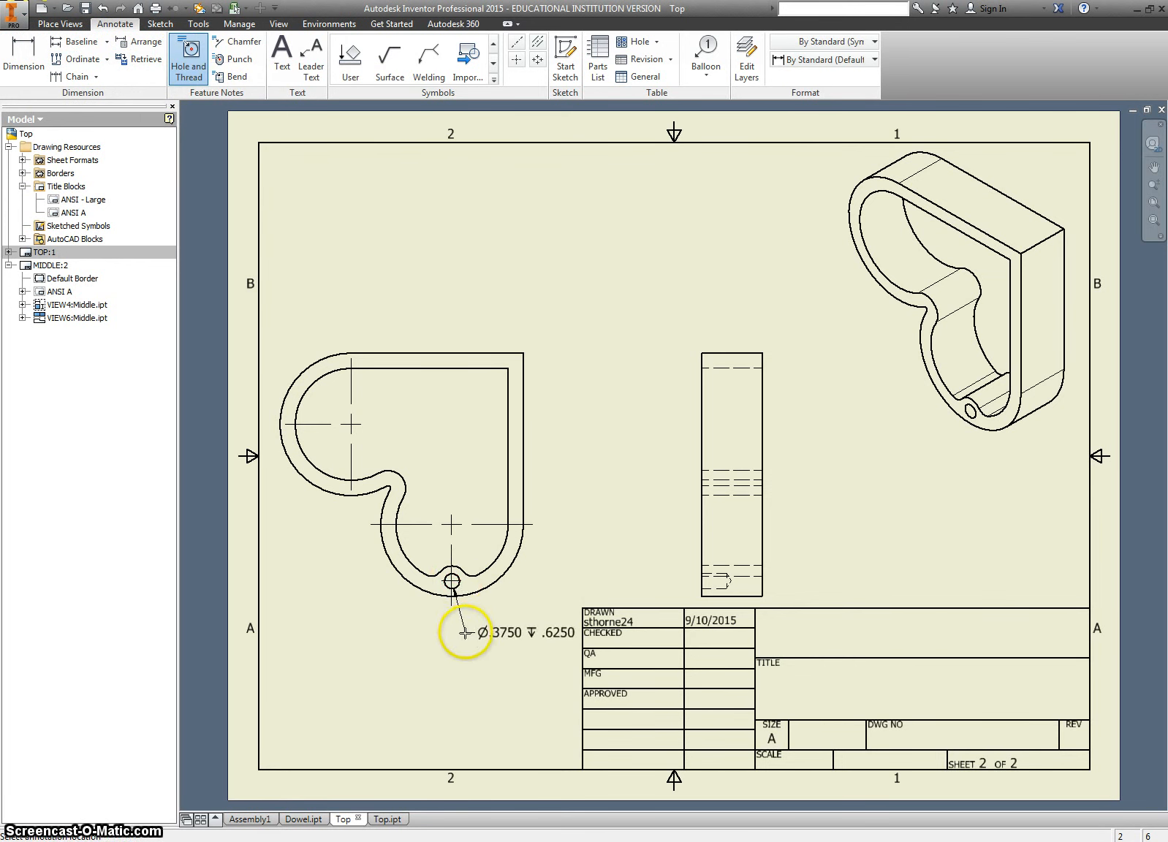
pyautogui.click(473, 632)
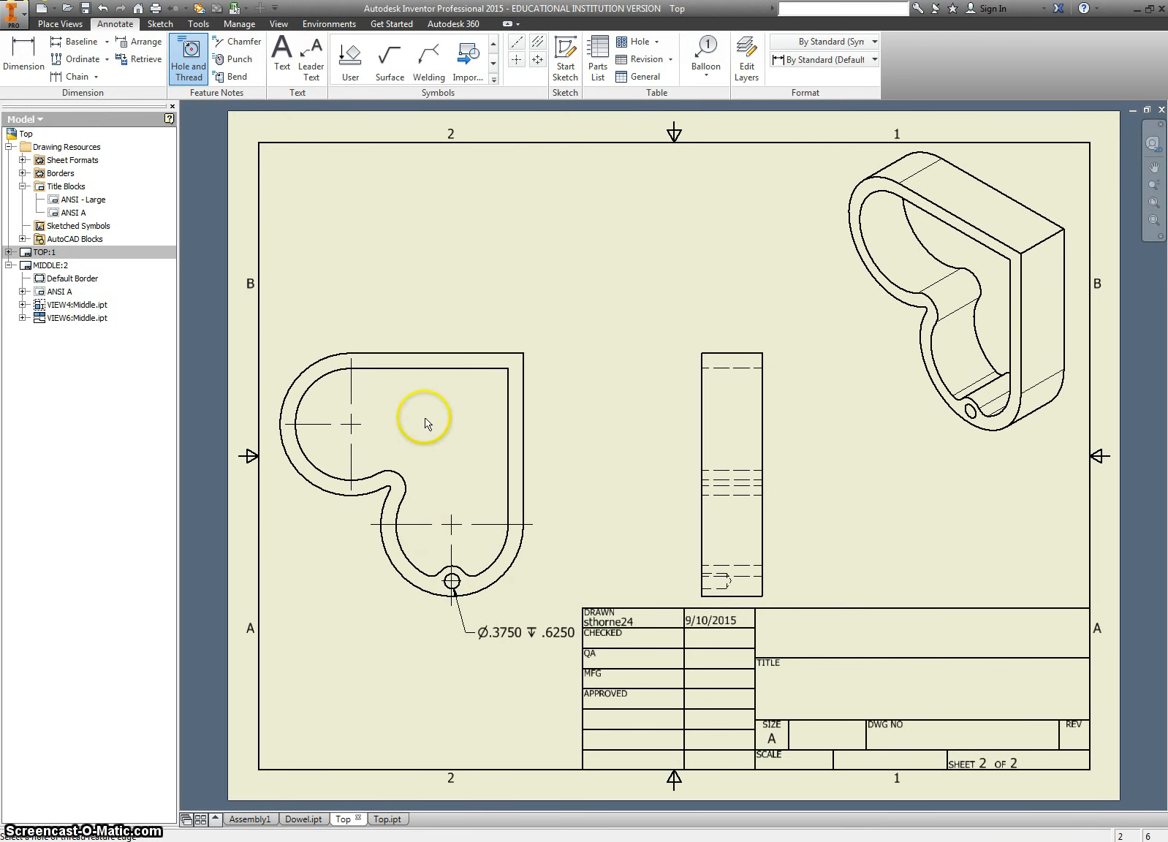
# Dimension the horizontal distance from the left lobe's center to the right outer edge, placed above the base view
pyautogui.press('d')
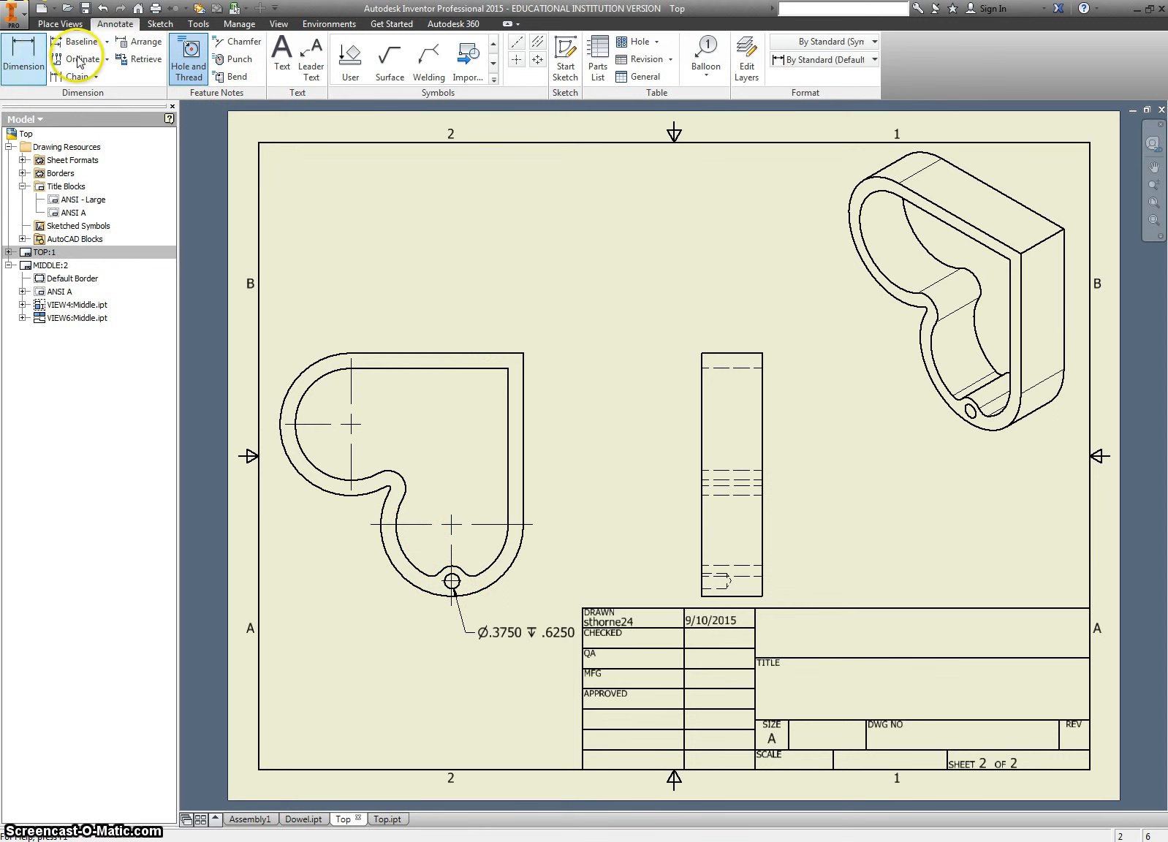
pyautogui.click(508, 361)
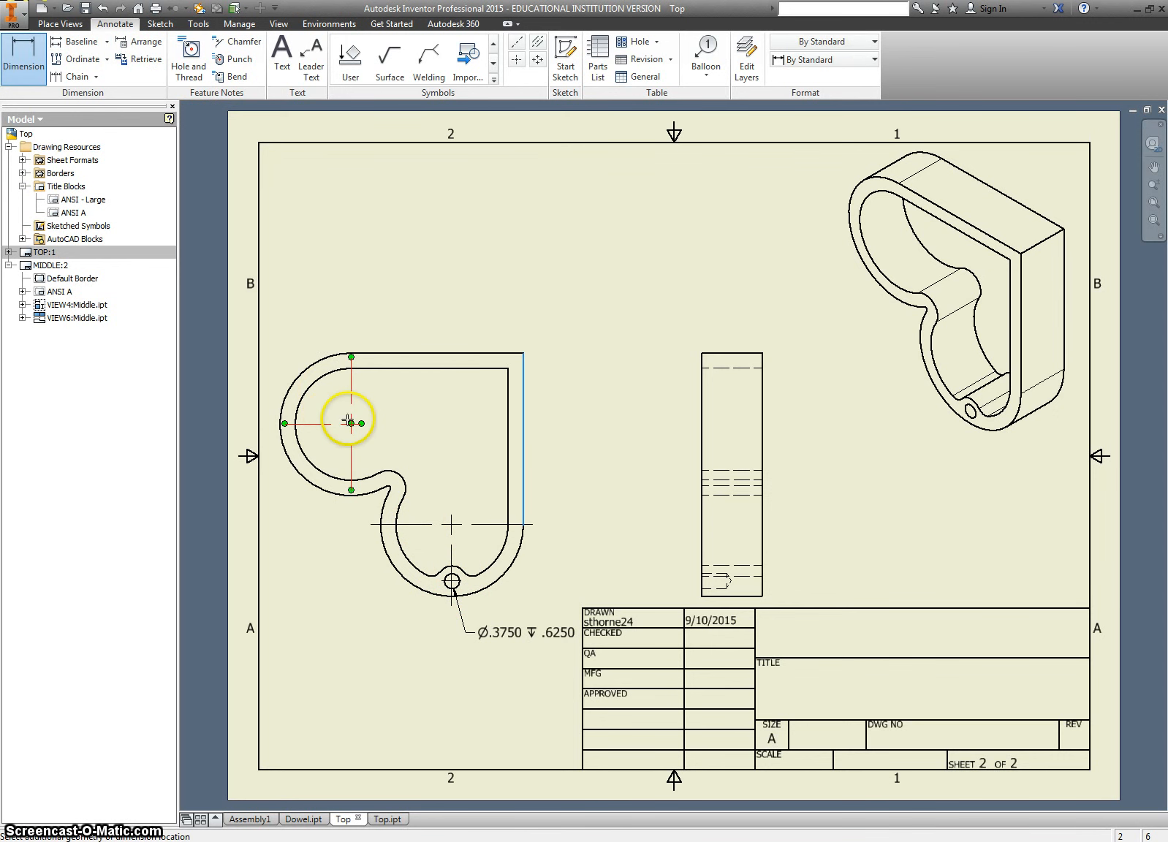
pyautogui.click(350, 422)
pyautogui.click(445, 314)
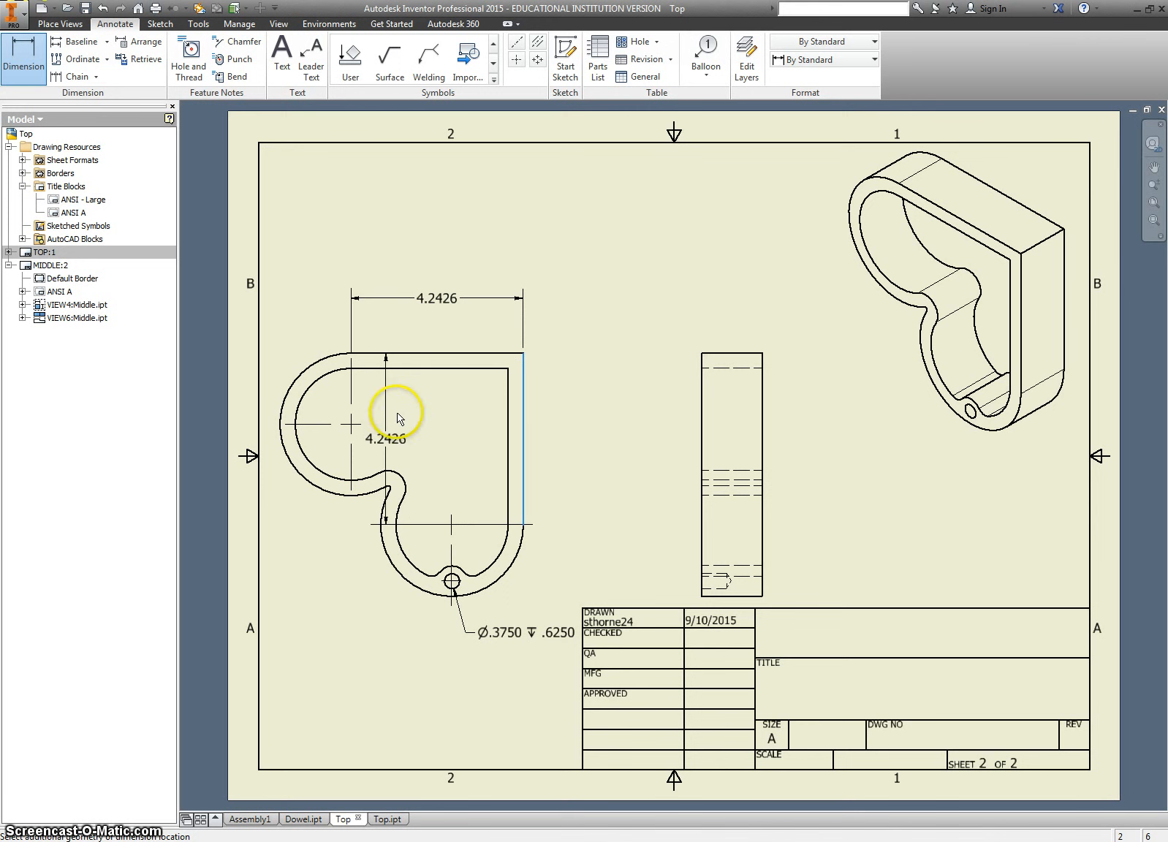
# Dimension the vertical distance from the top outer edge to the small hole's center, placed right of the base view
pyautogui.click(452, 532)
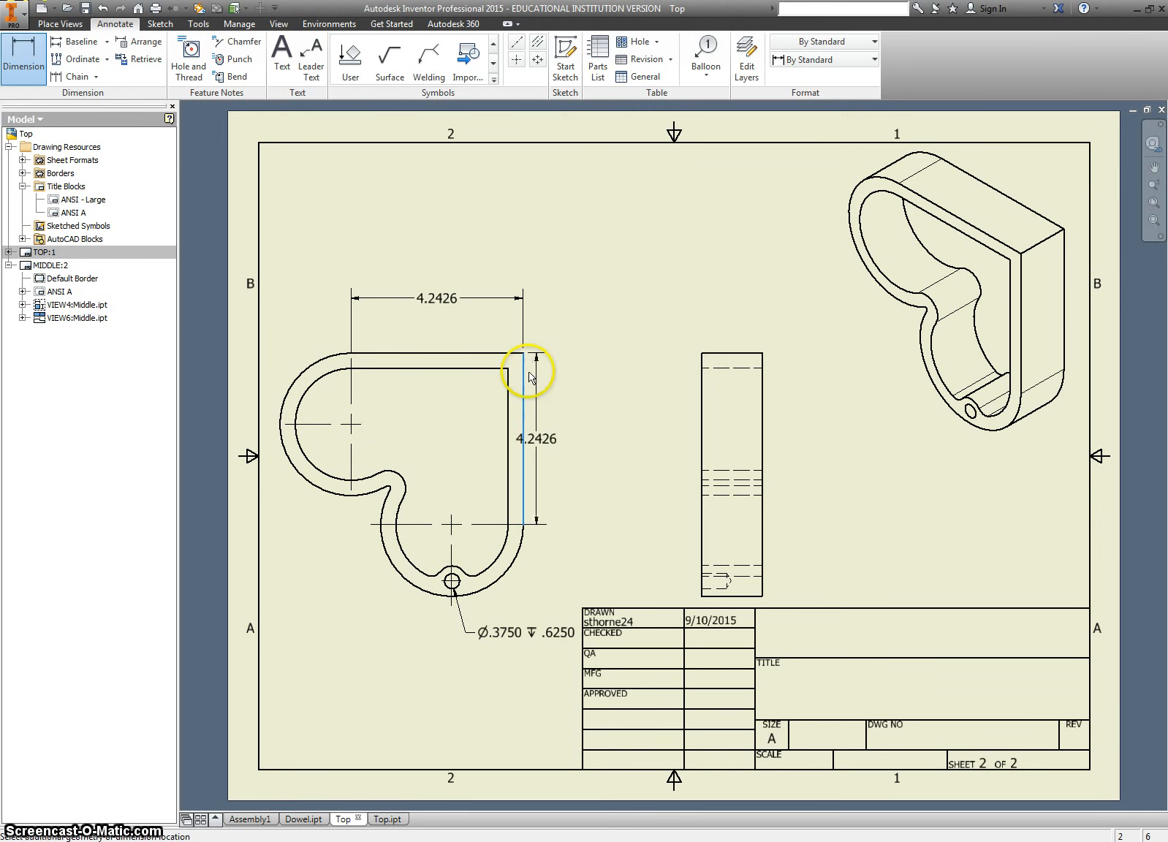
pyautogui.press('Escape')
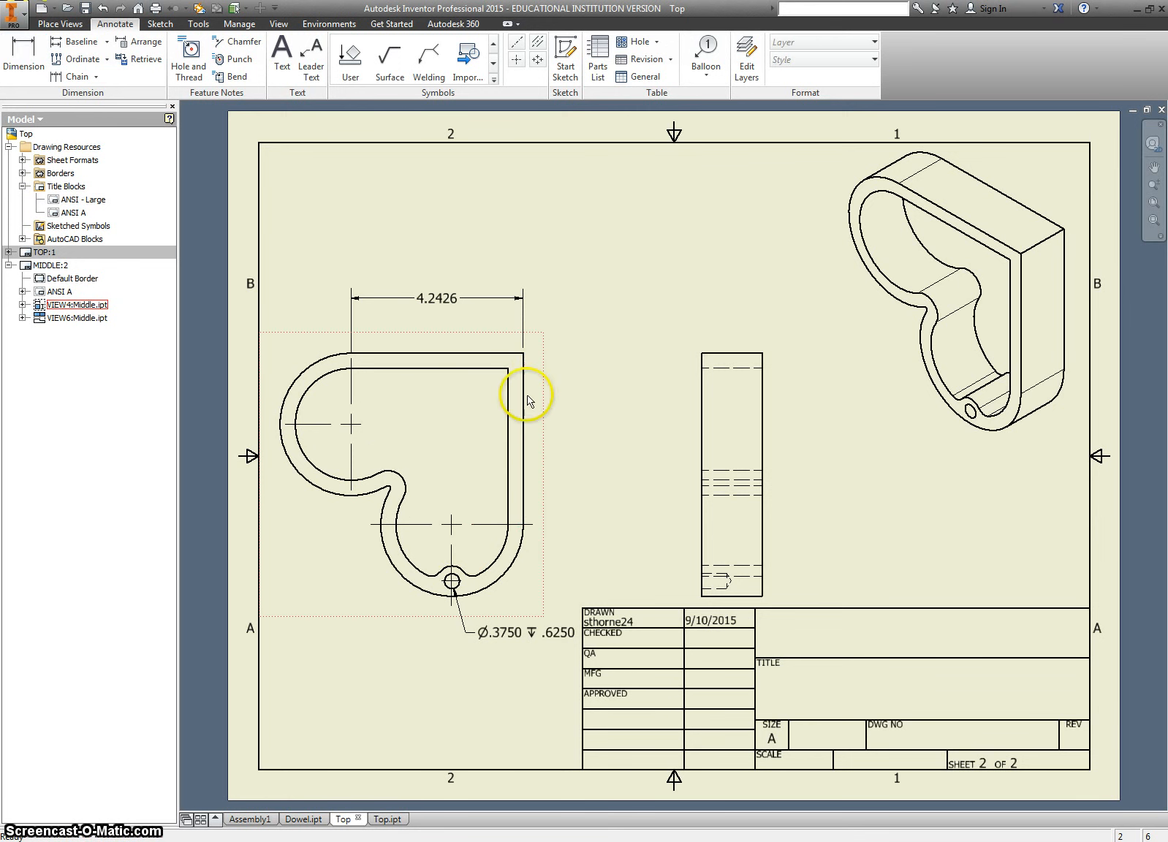
pyautogui.press('d')
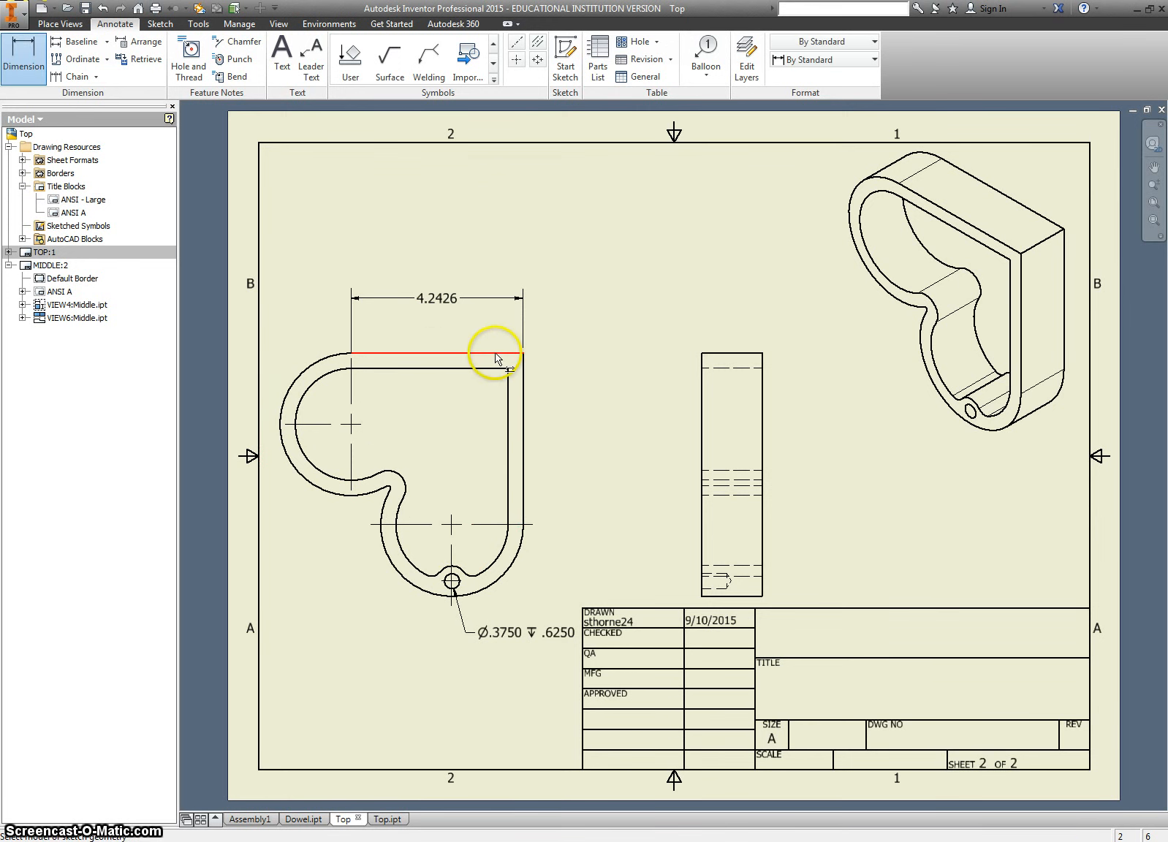
pyautogui.click(495, 354)
pyautogui.click(453, 583)
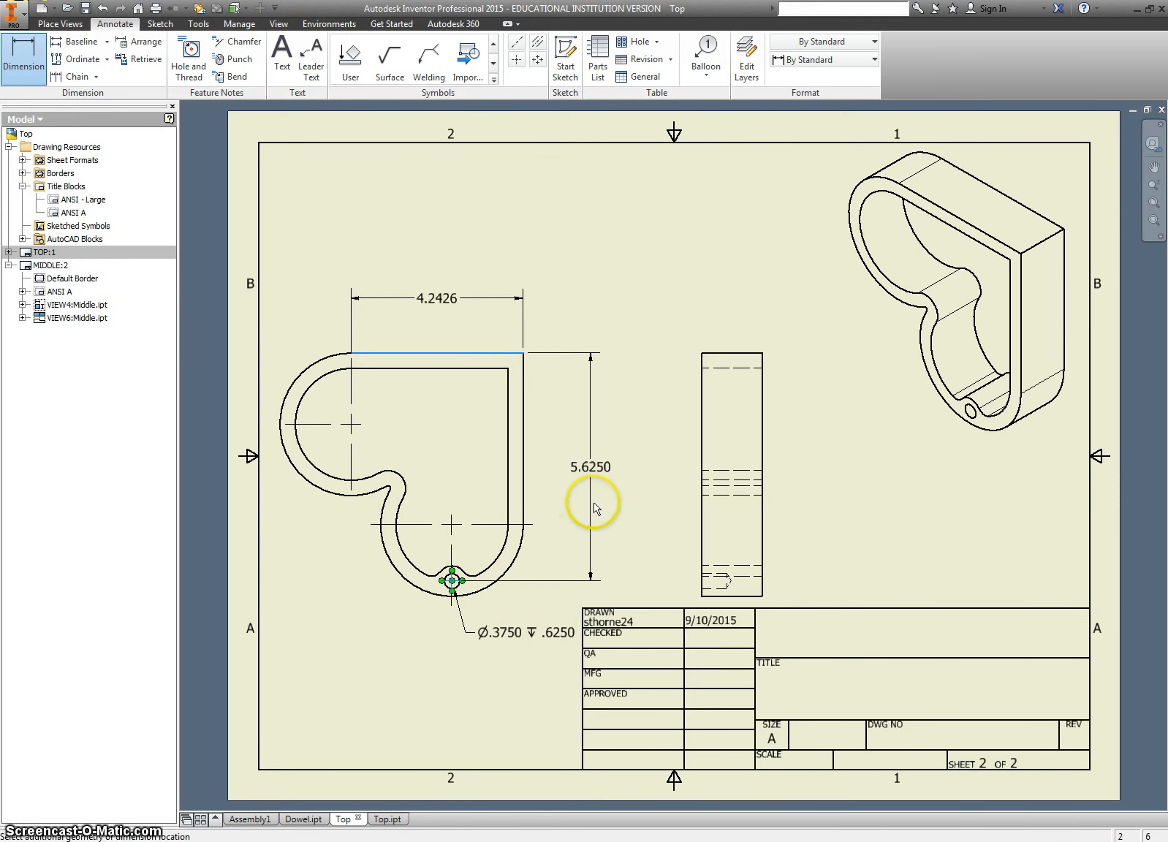
pyautogui.click(593, 508)
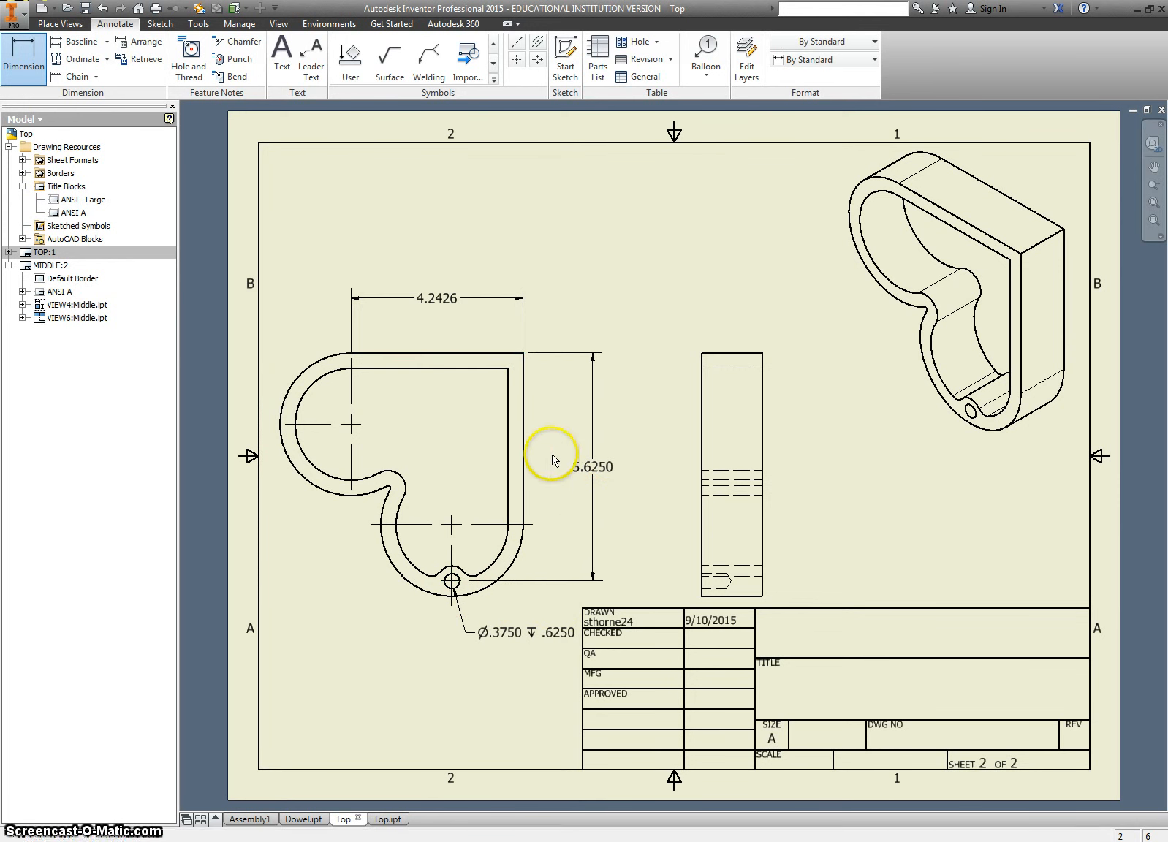
# Dimension the wall thickness between the right inner and outer edges, and the side view's width along its top edge
pyautogui.click(505, 389)
pyautogui.click(524, 399)
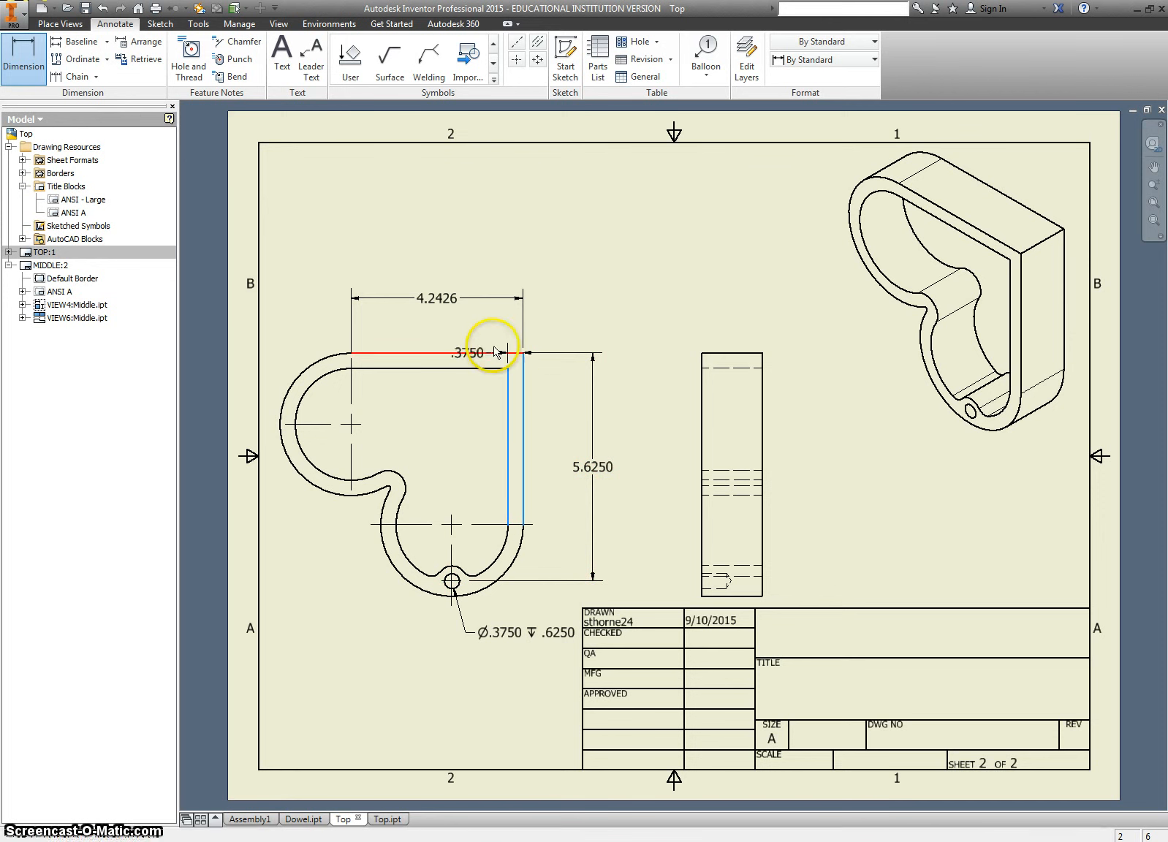
pyautogui.click(503, 331)
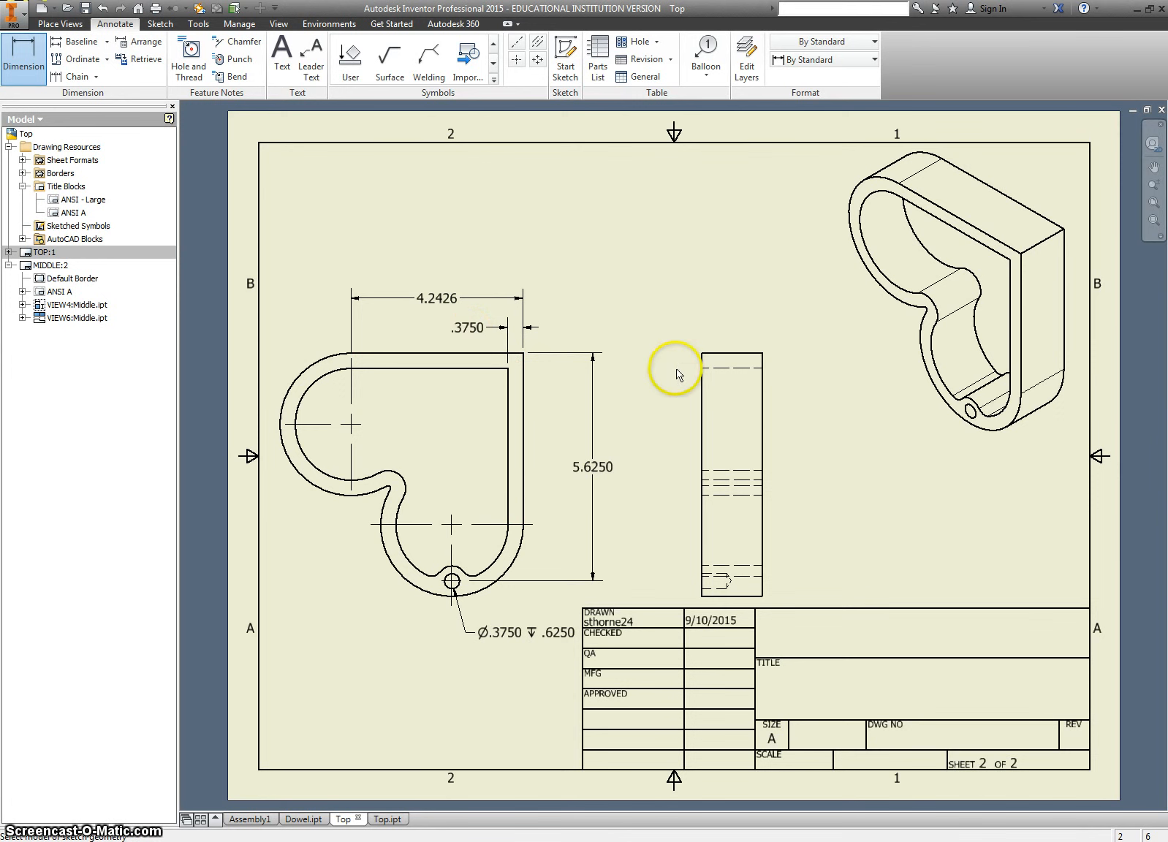
pyautogui.click(717, 356)
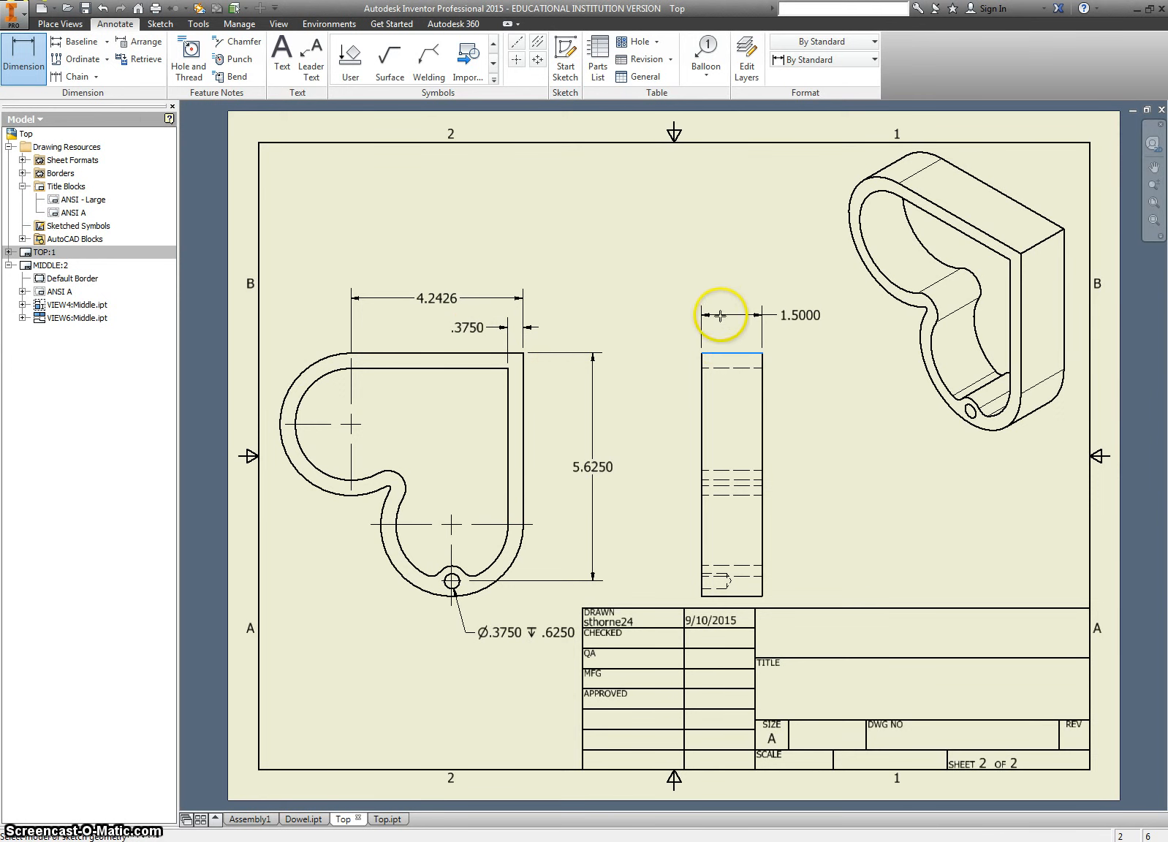
pyautogui.click(719, 315)
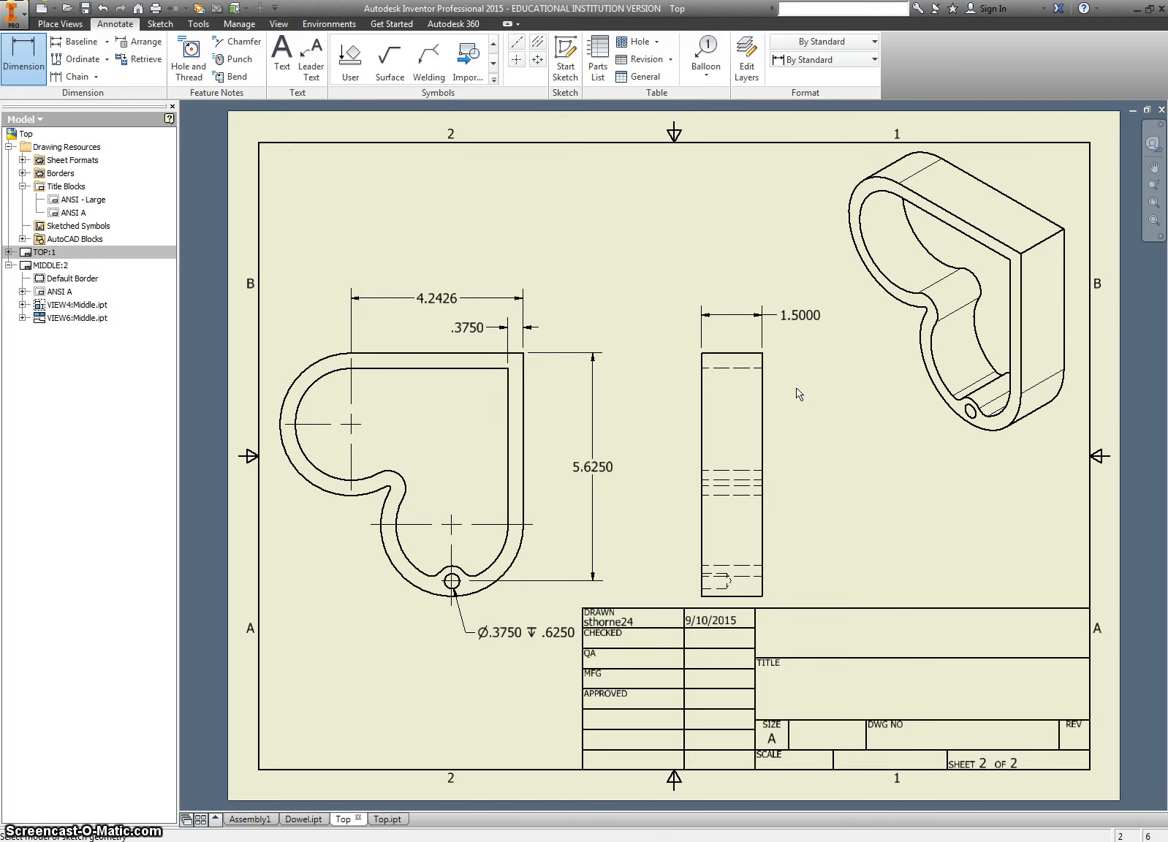
# Add a radius dimension to the small fillet arc left of the hole boss, placed outside the heart outline
pyautogui.scroll(5, 428, 575)
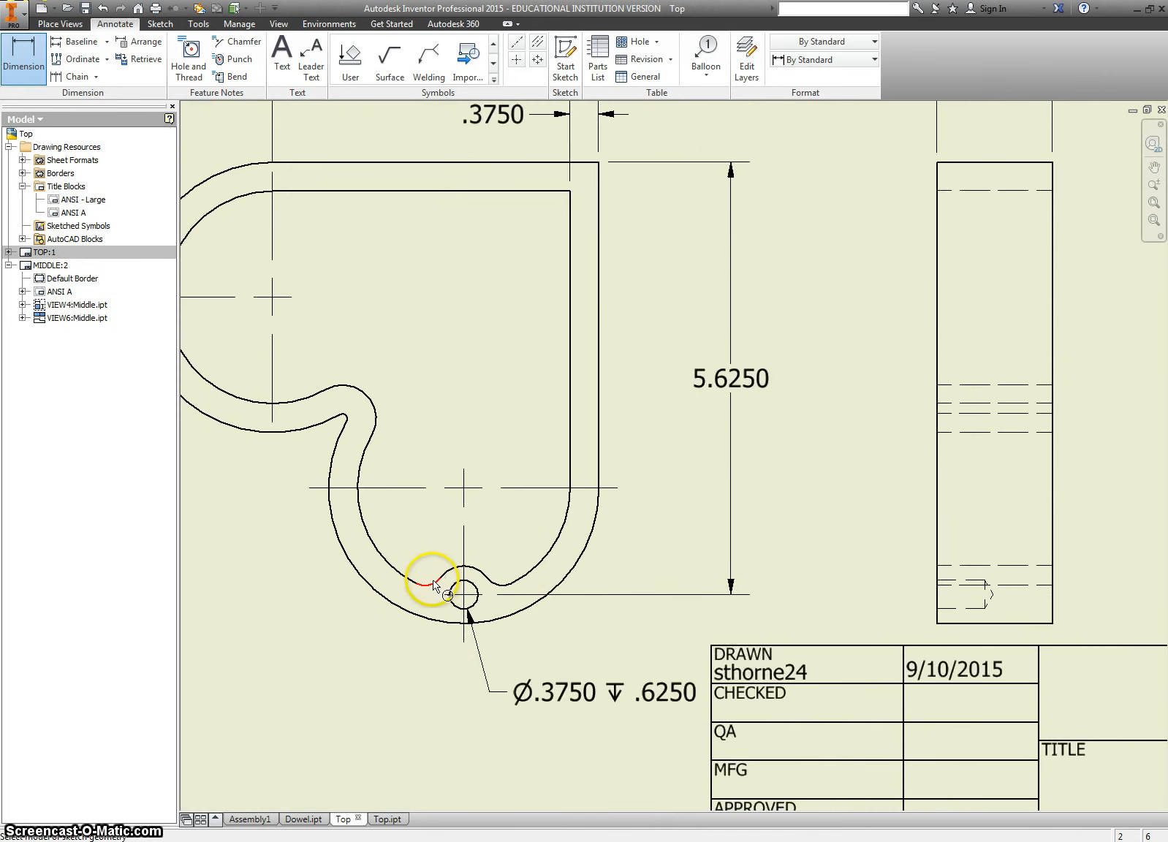
pyautogui.scroll(-5, 429, 590)
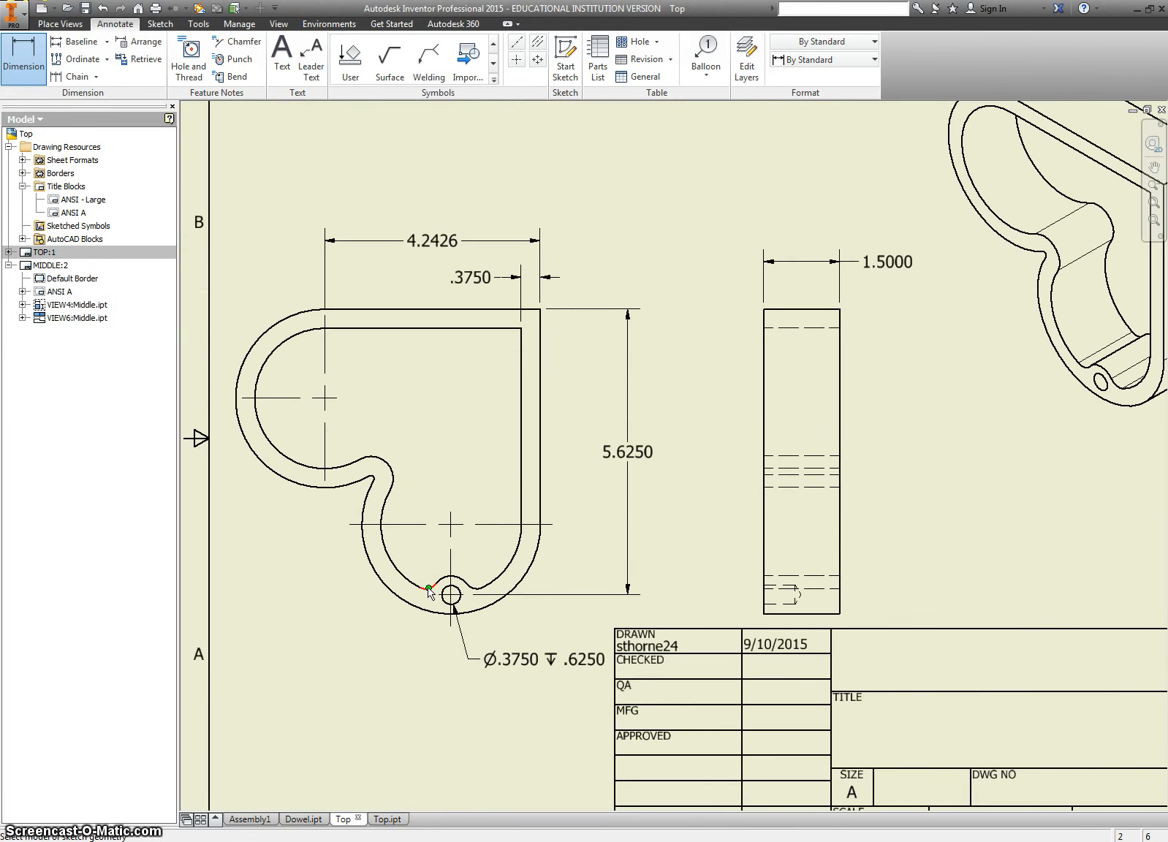
pyautogui.scroll(5, 429, 592)
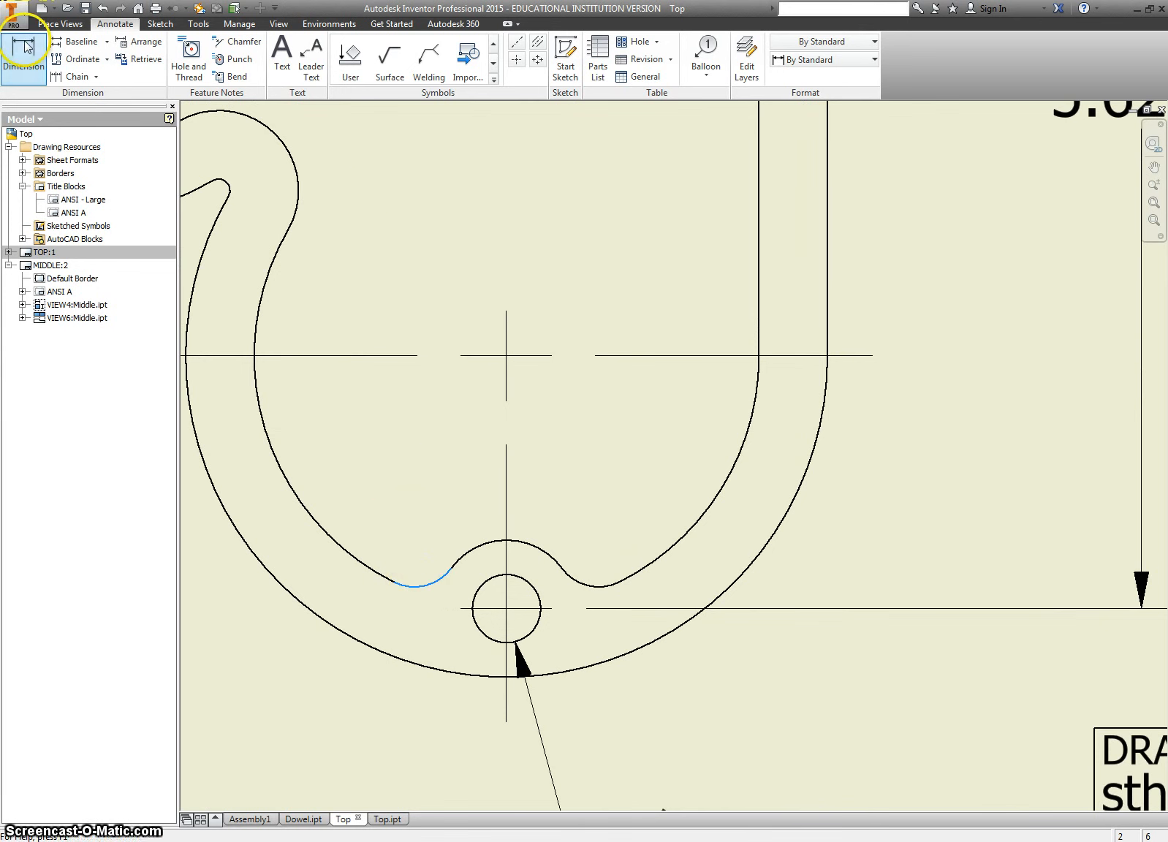
pyautogui.click(423, 589)
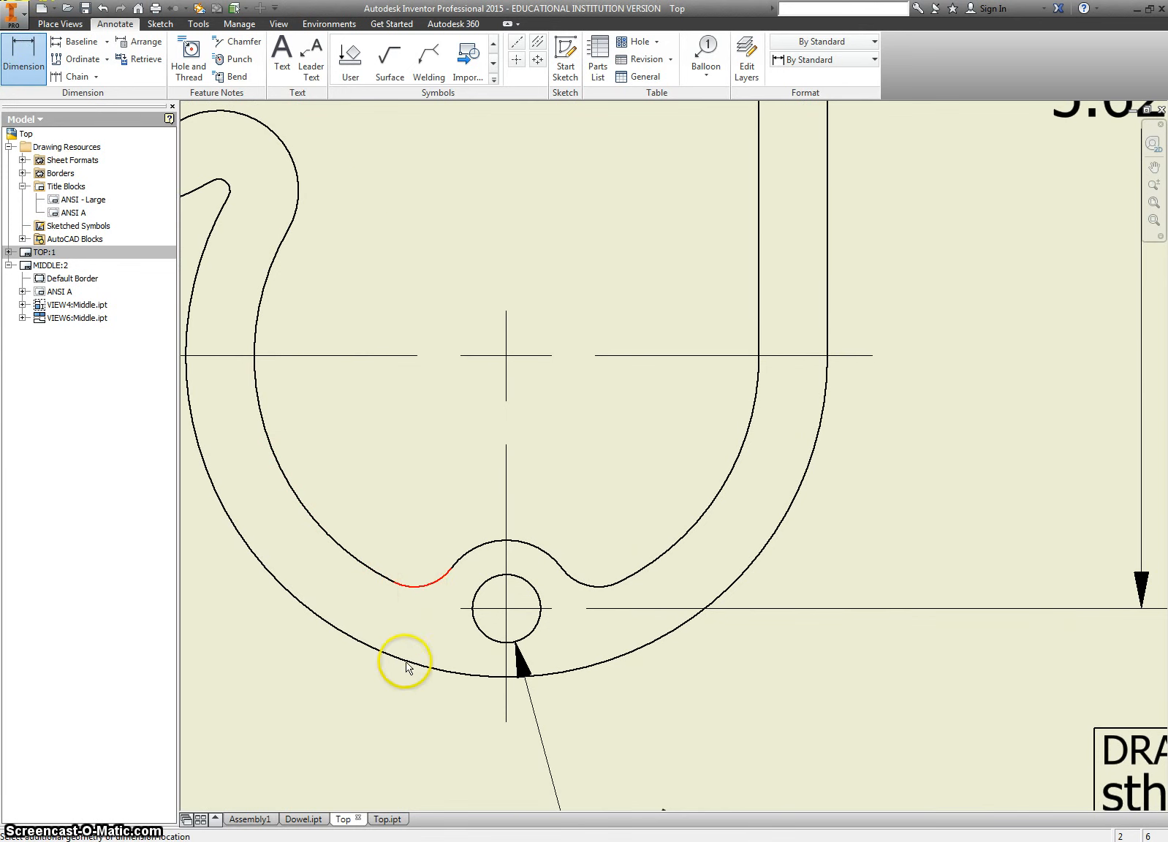
pyautogui.scroll(-6, 314, 707)
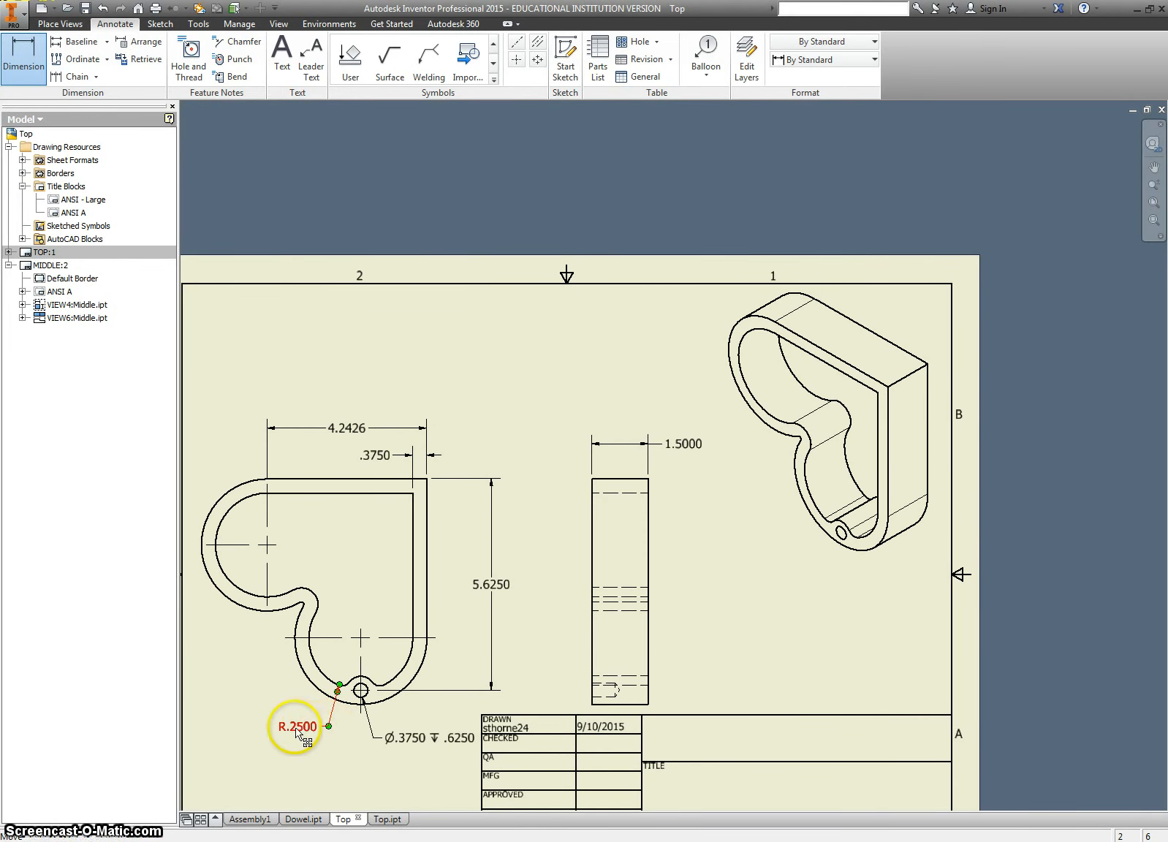
# Append "x2" to the text of the fillet radius dimension beside the hole
pyautogui.click(299, 728)
pyautogui.doubleClick(301, 729)
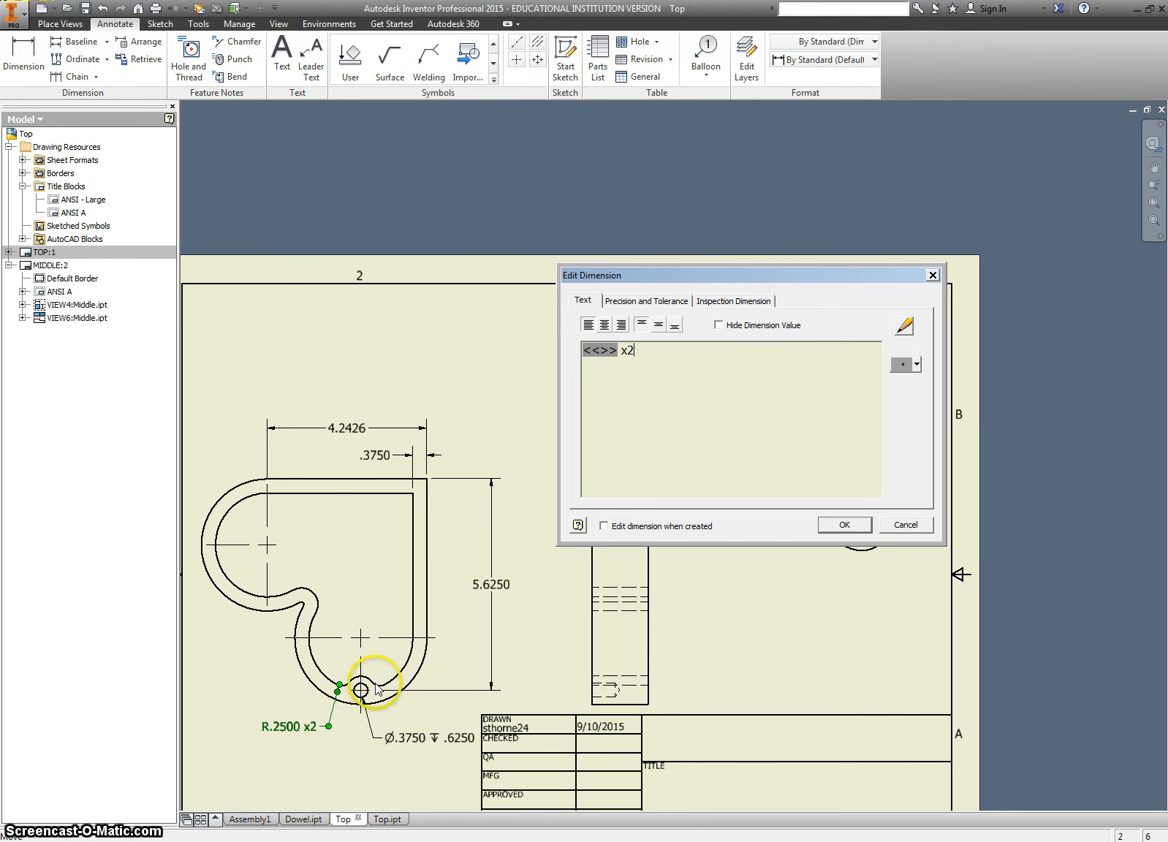
pyautogui.click(838, 526)
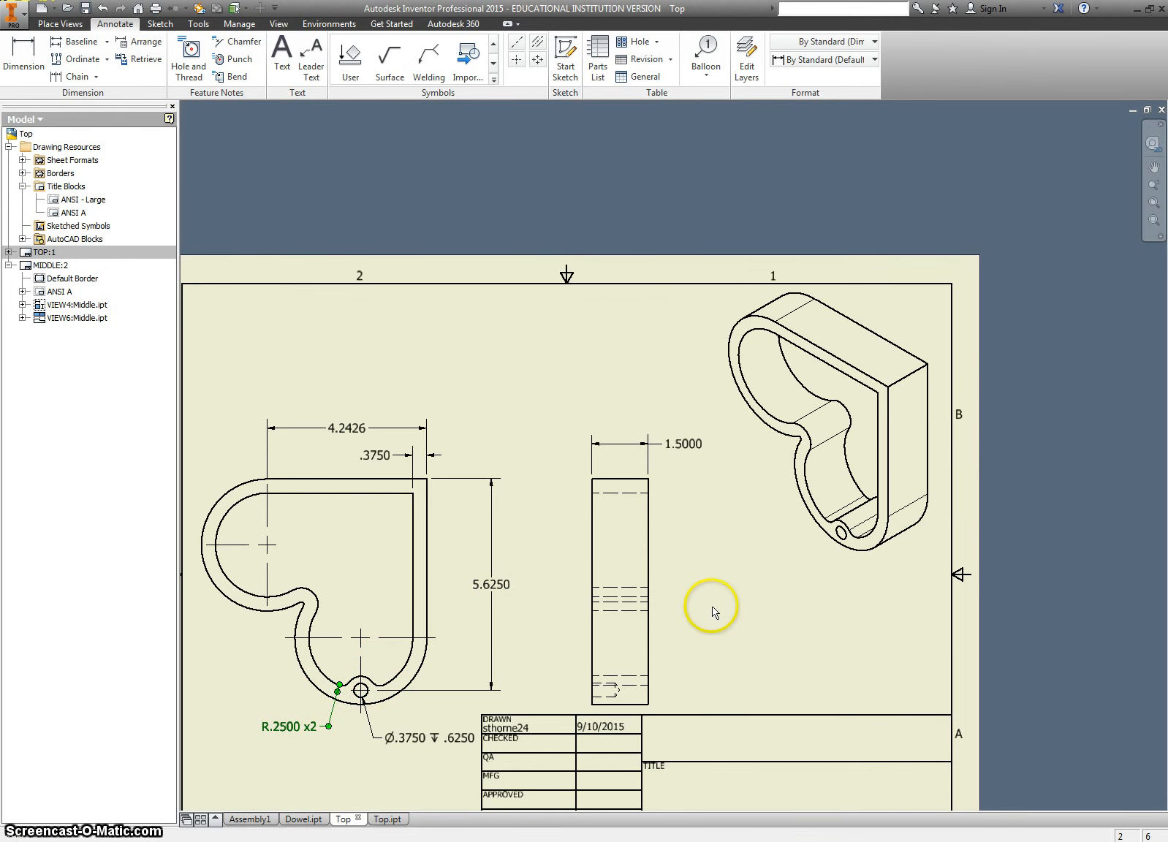
pyautogui.press('Home')
pyautogui.click(385, 613)
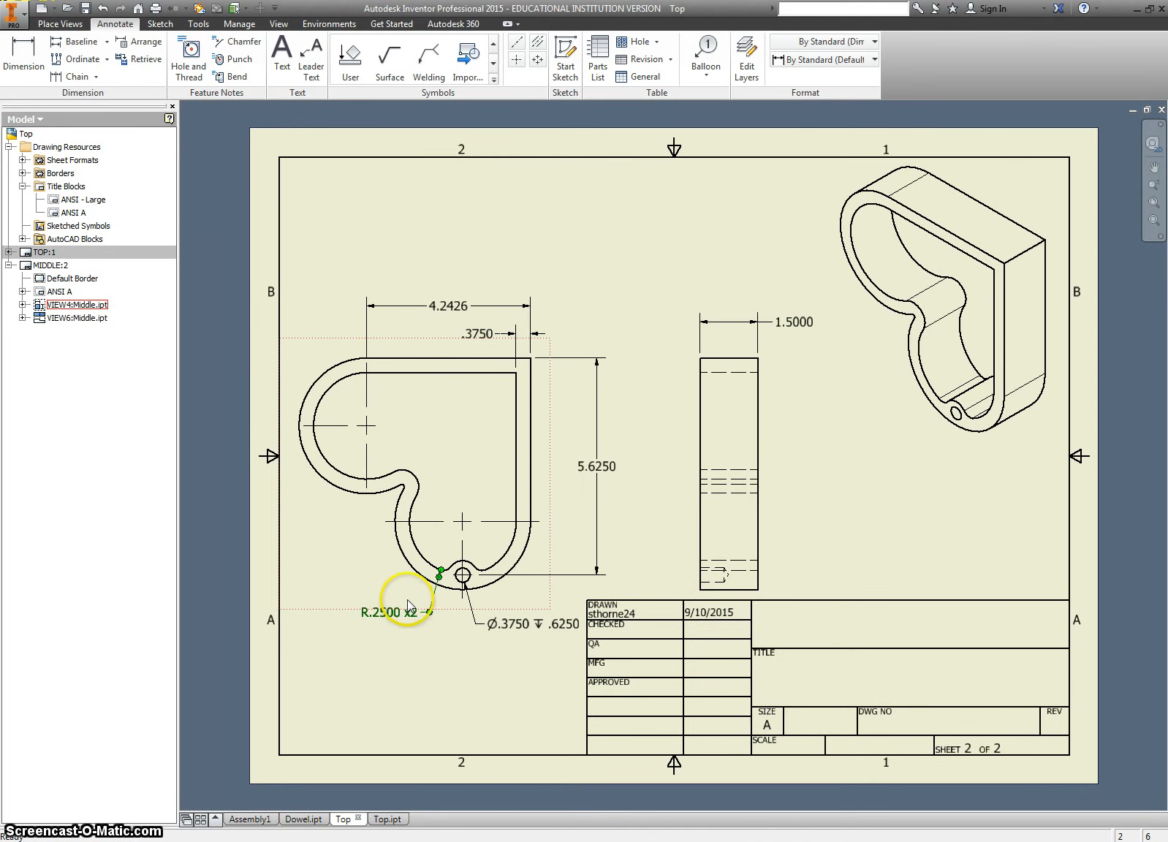
# Append "TYP" to the text of the wall thickness dimension above the base view
pyautogui.doubleClick(476, 335)
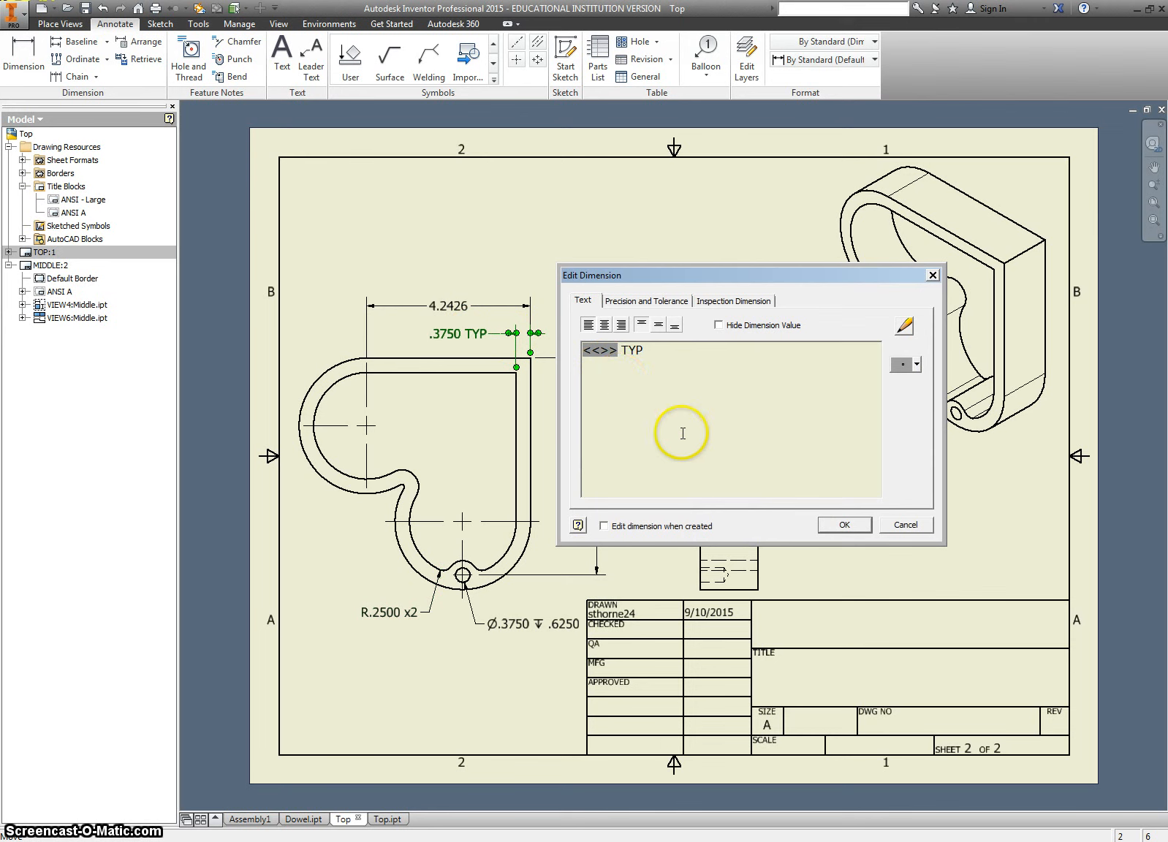
pyautogui.click(844, 525)
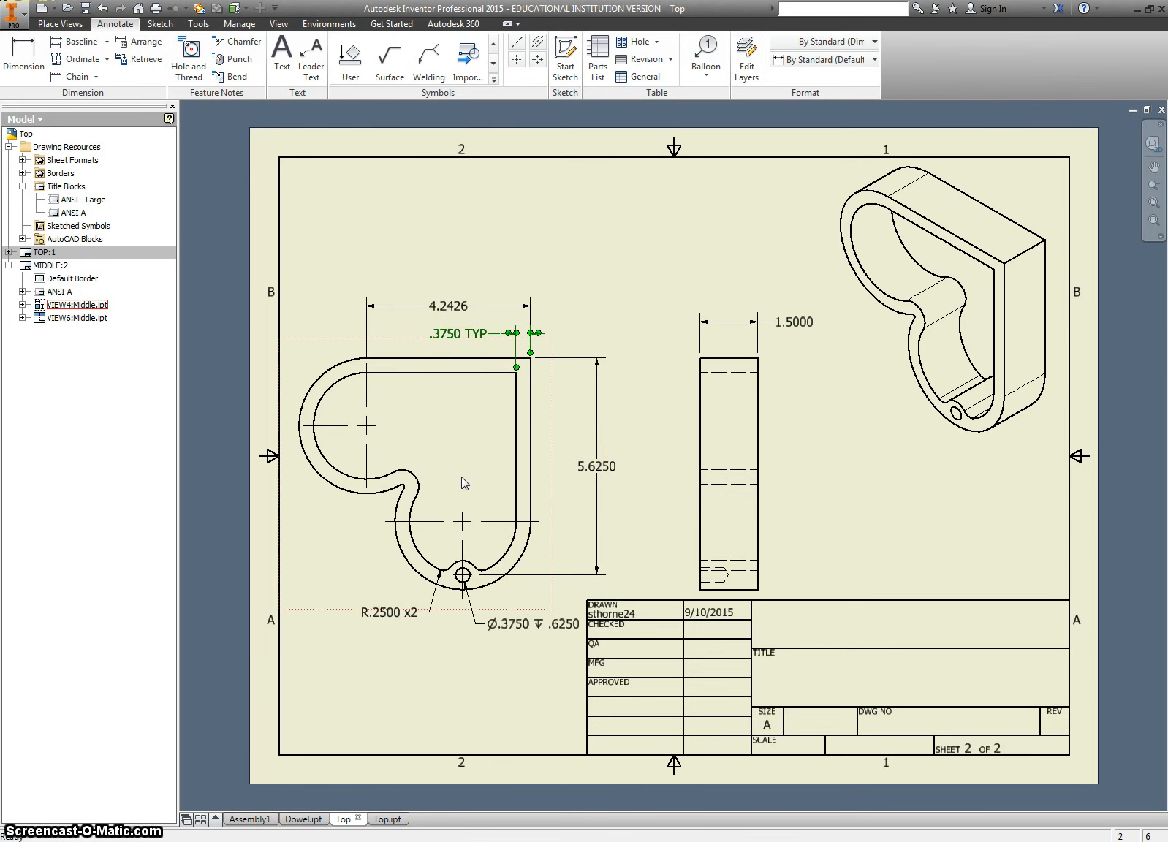
pyautogui.click(509, 651)
pyautogui.click(213, 502)
# Activate the TOP sheet and remove "TYP" from the hole's vertical location dimension
pyautogui.doubleClick(38, 252)
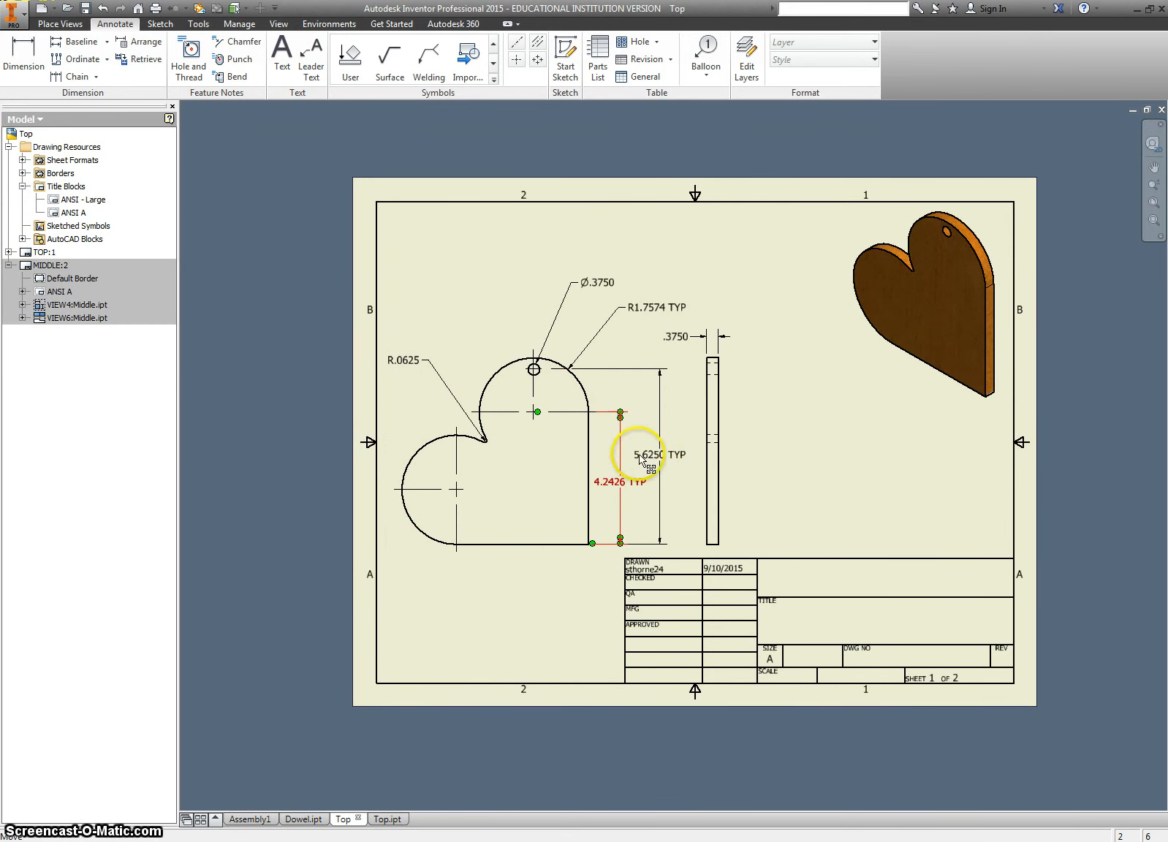
pyautogui.doubleClick(672, 456)
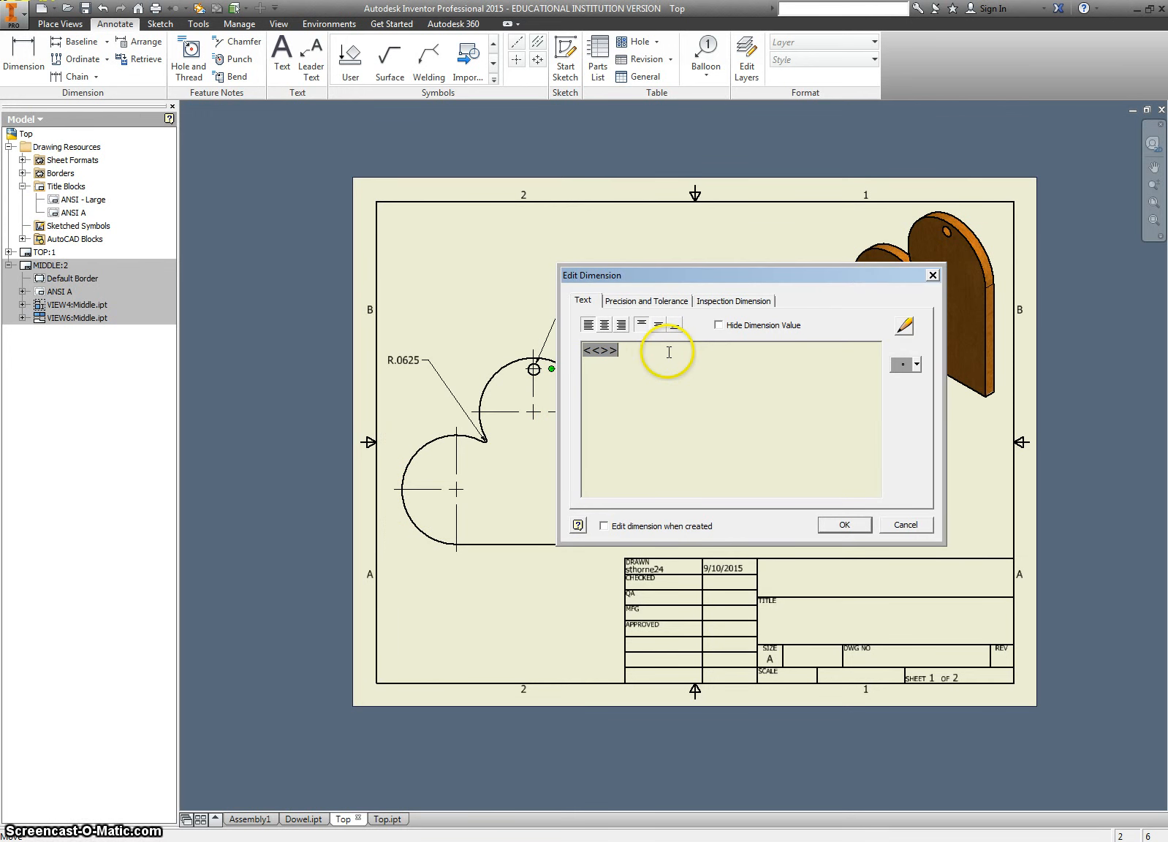
pyautogui.click(842, 526)
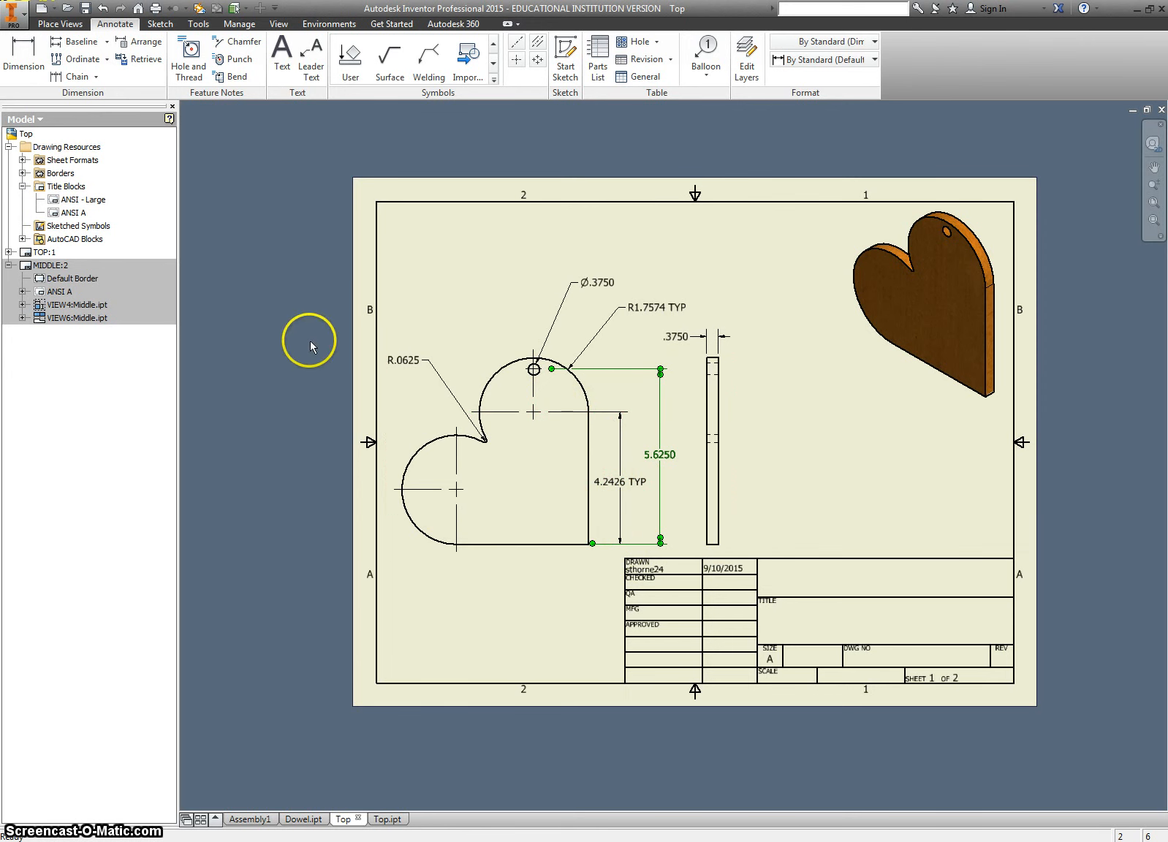
# Activate the MIDDLE sheet and add a radius dimension to the lower lobe's outer arc, placed below the hole callouts
pyautogui.doubleClick(49, 266)
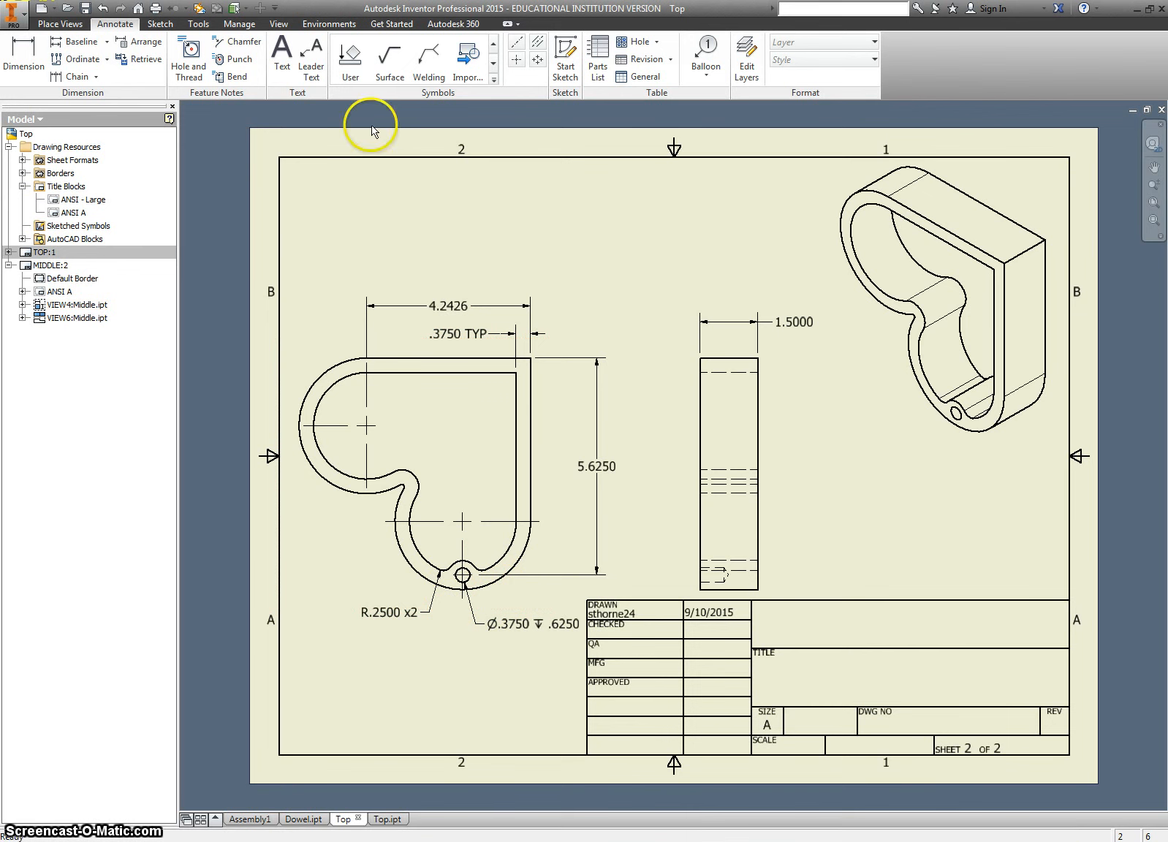
pyautogui.press('d')
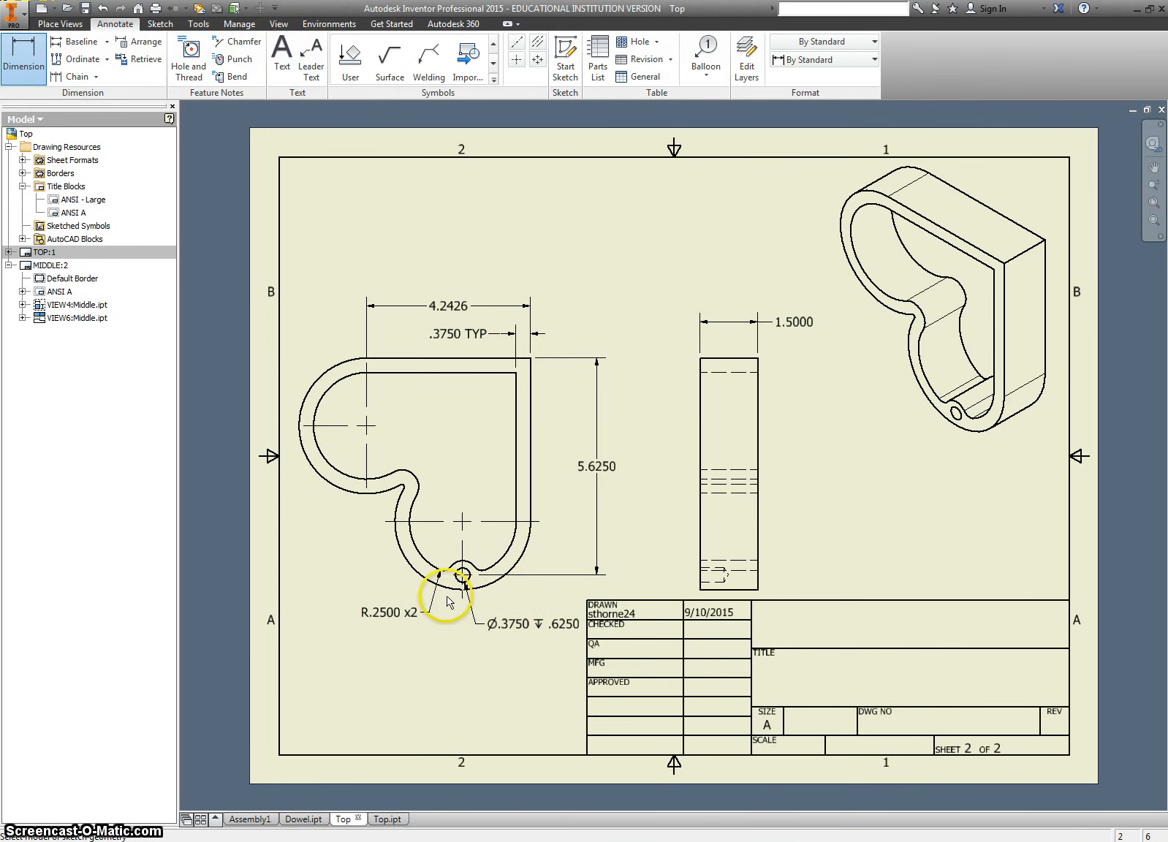
pyautogui.click(455, 589)
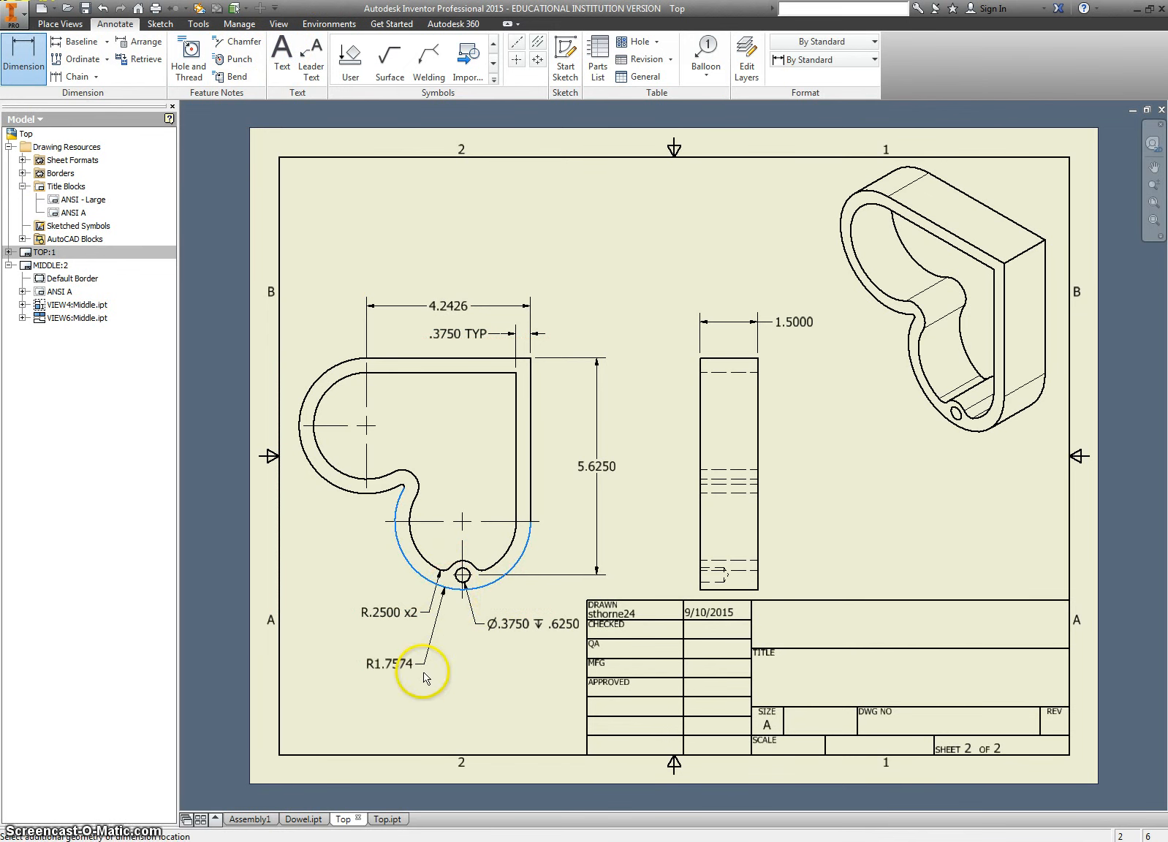
pyautogui.click(443, 669)
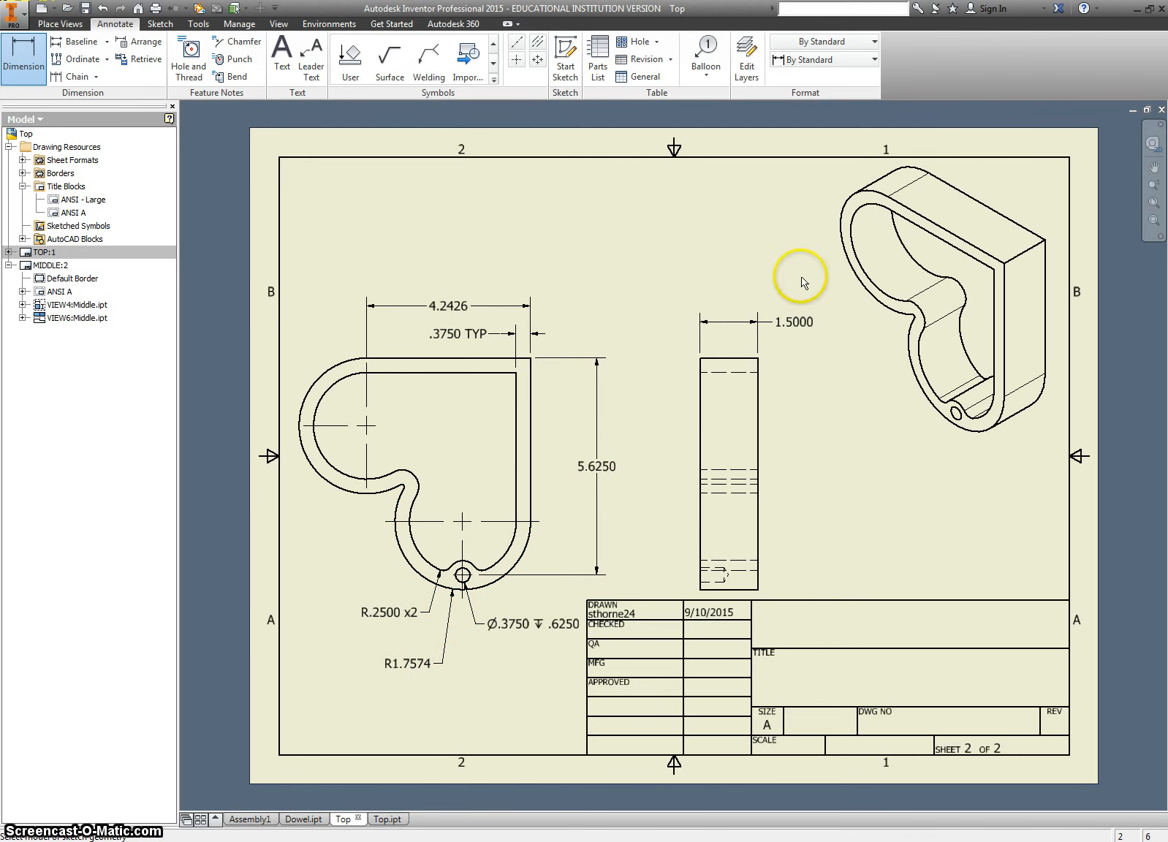
pyautogui.press('Escape')
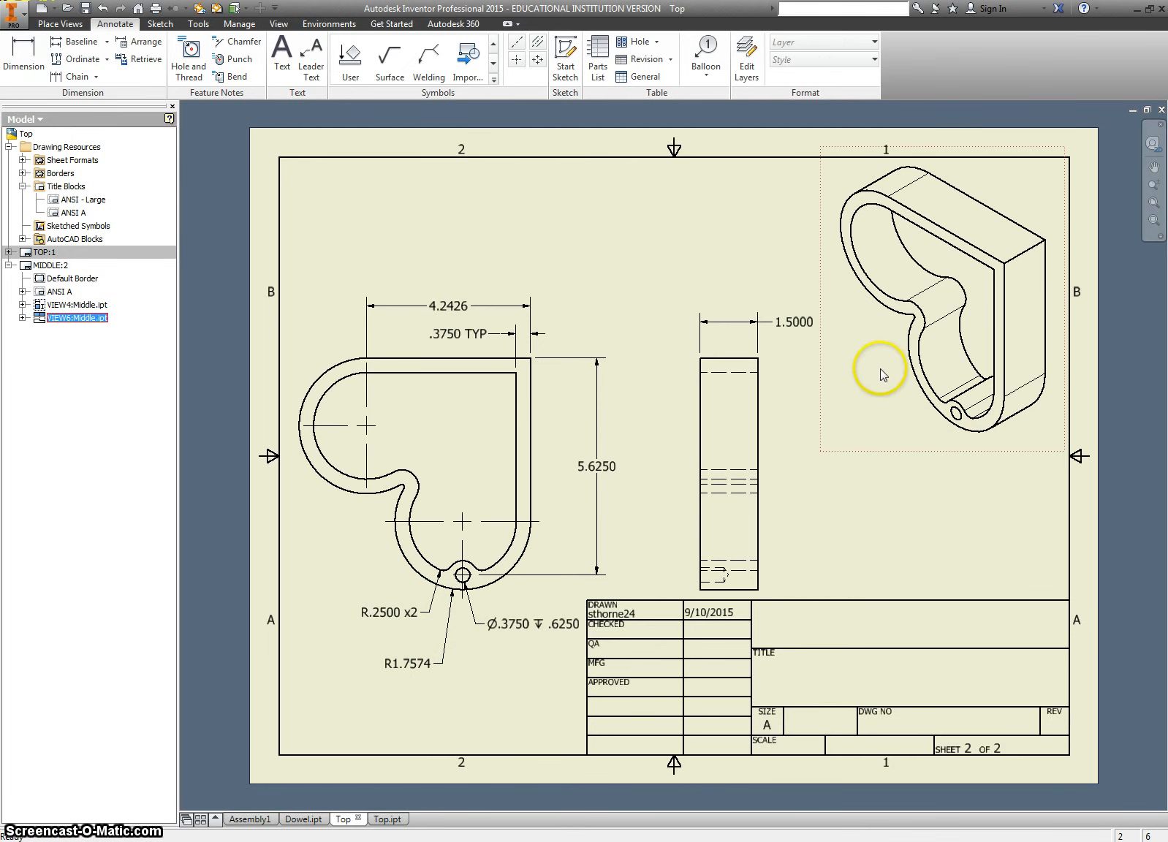
# Set the Middle part's isometric view to the shaded style
pyautogui.doubleClick(850, 455)
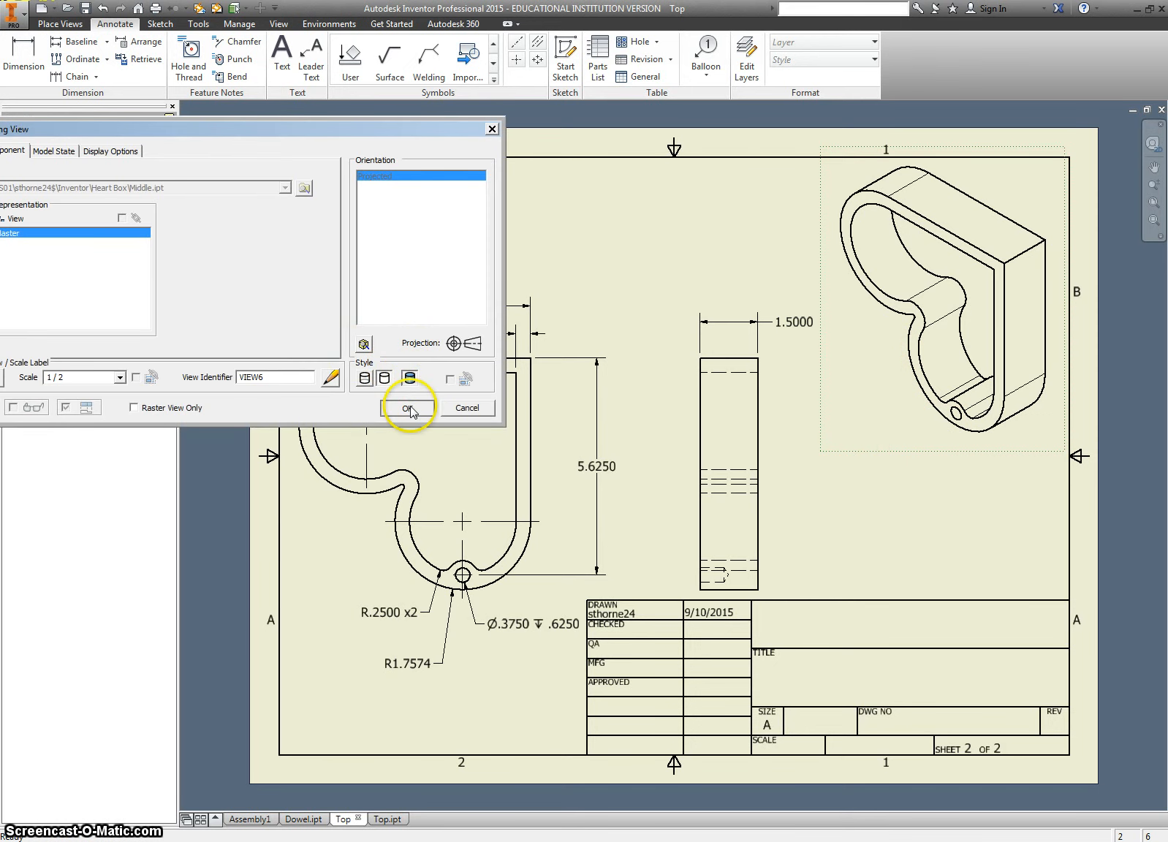
pyautogui.click(409, 409)
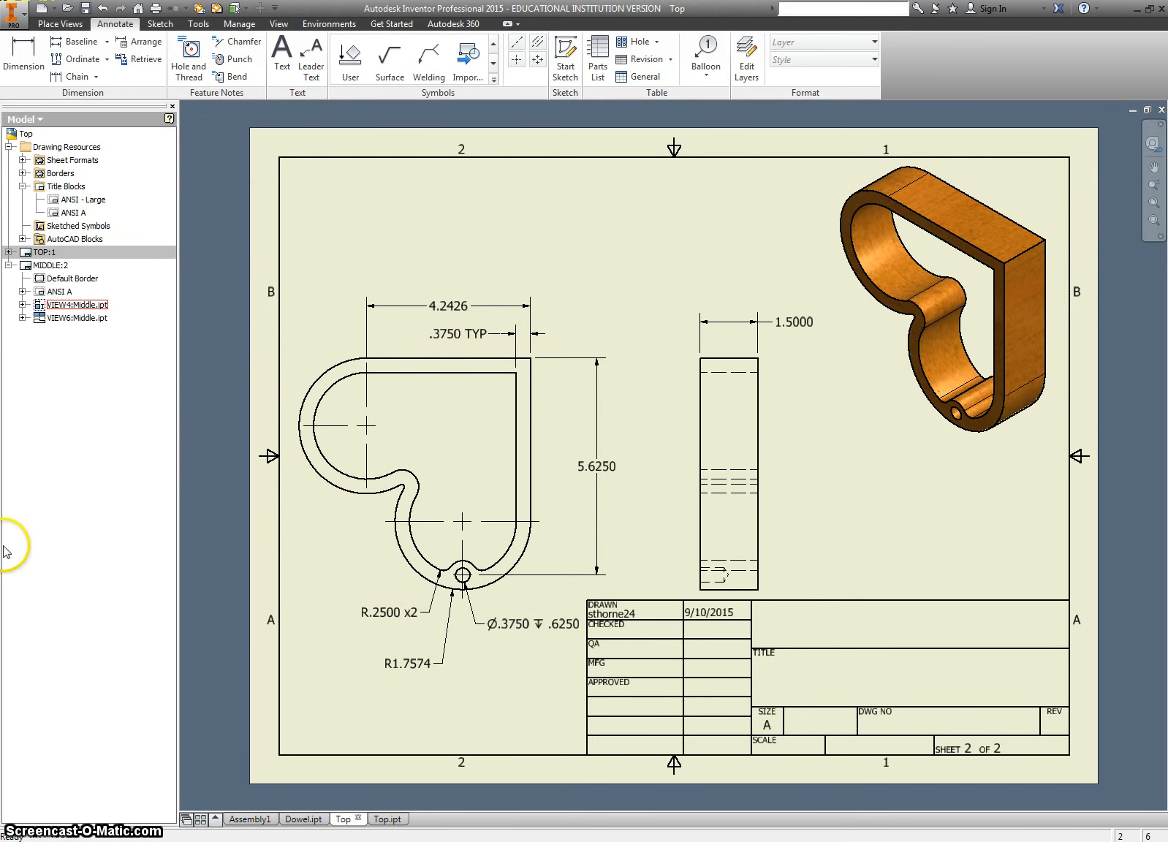
# Add a new sheet and load Bottom.ipt as the model for its base view
pyautogui.click(58, 25)
pyautogui.click(551, 51)
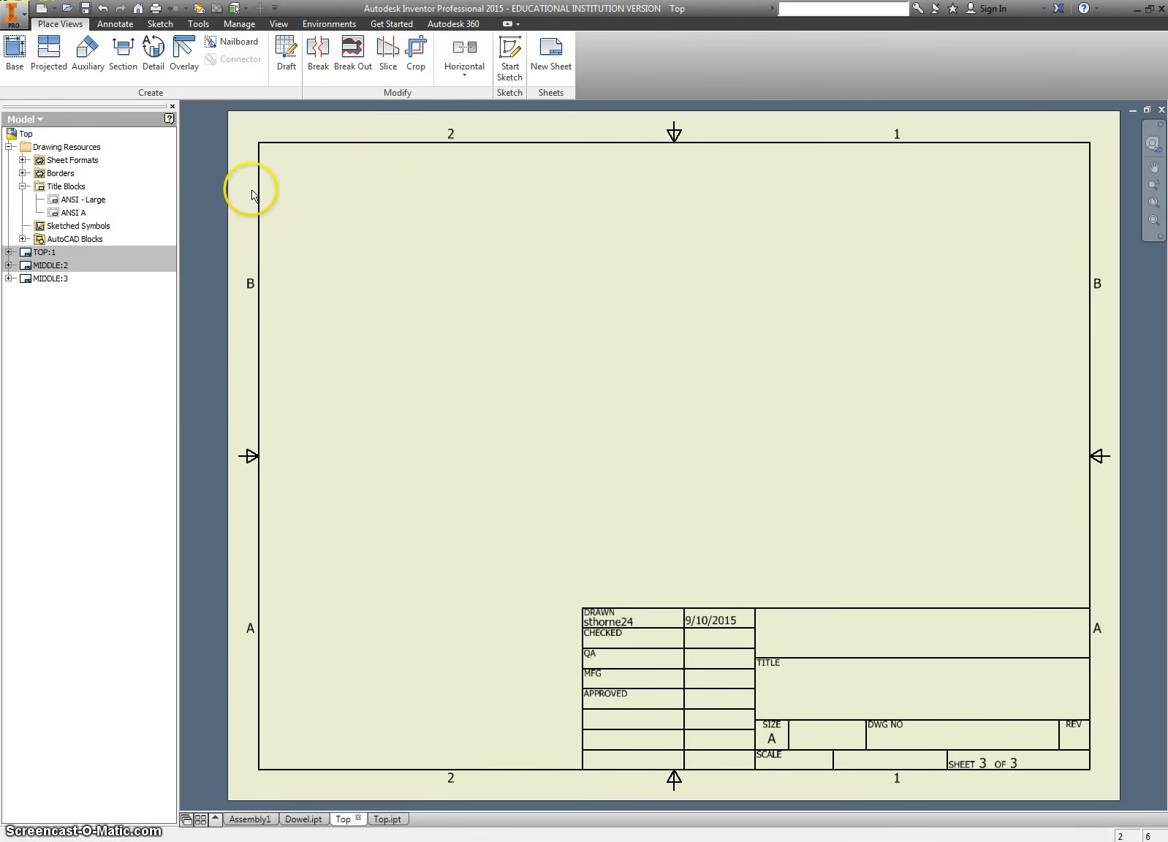
pyautogui.click(13, 53)
pyautogui.click(304, 190)
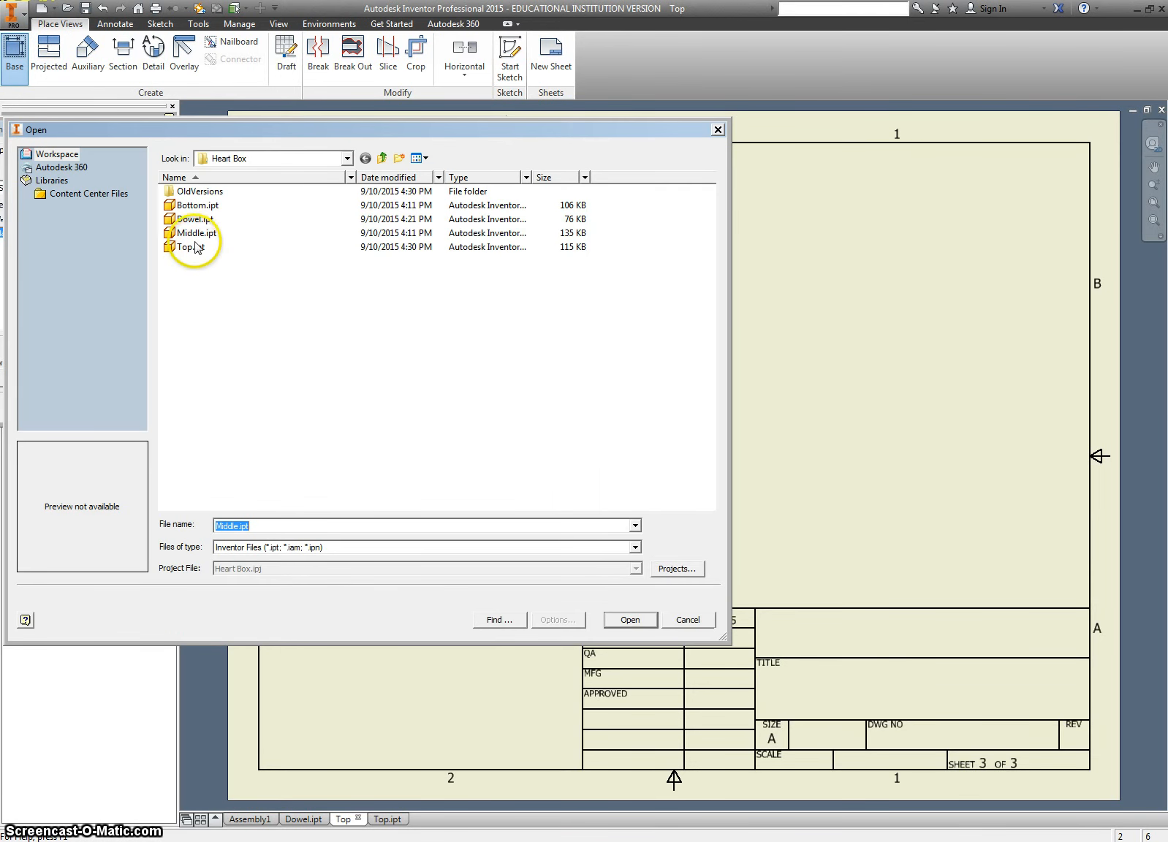
pyautogui.click(187, 247)
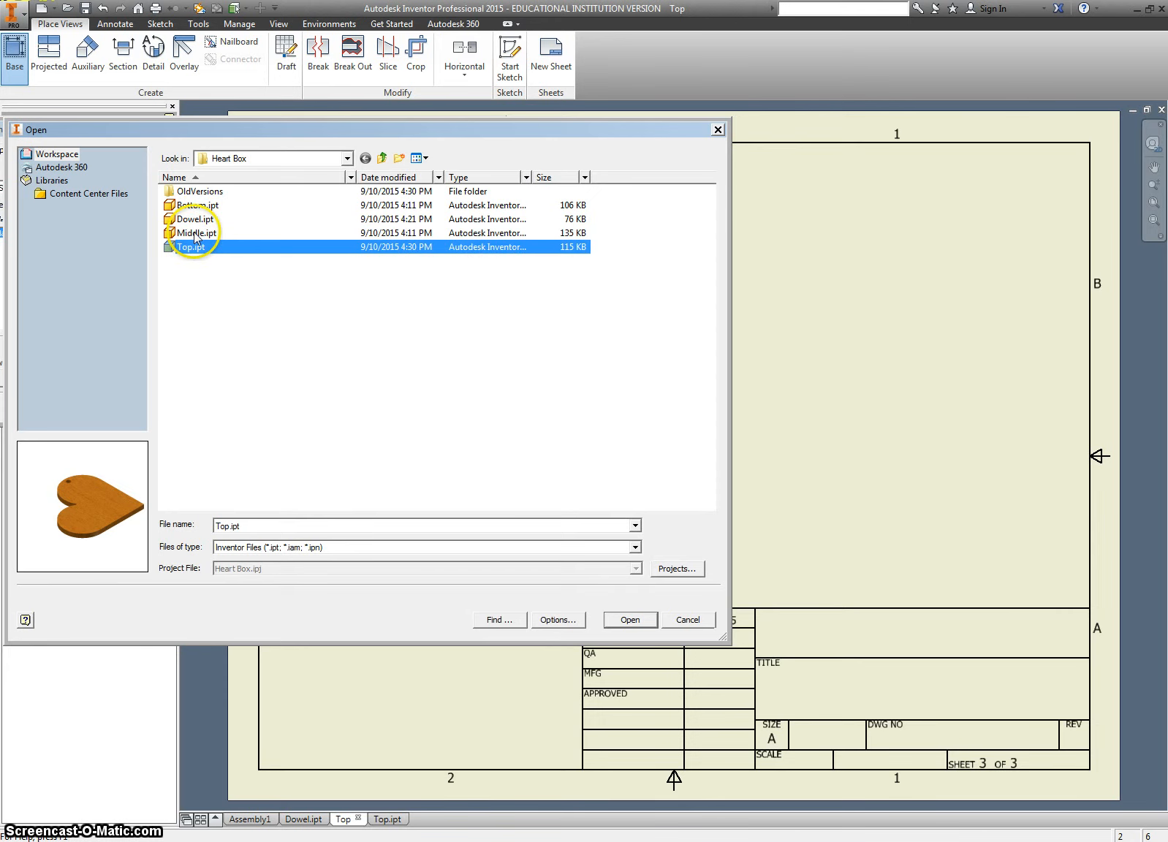
pyautogui.click(196, 232)
pyautogui.click(195, 207)
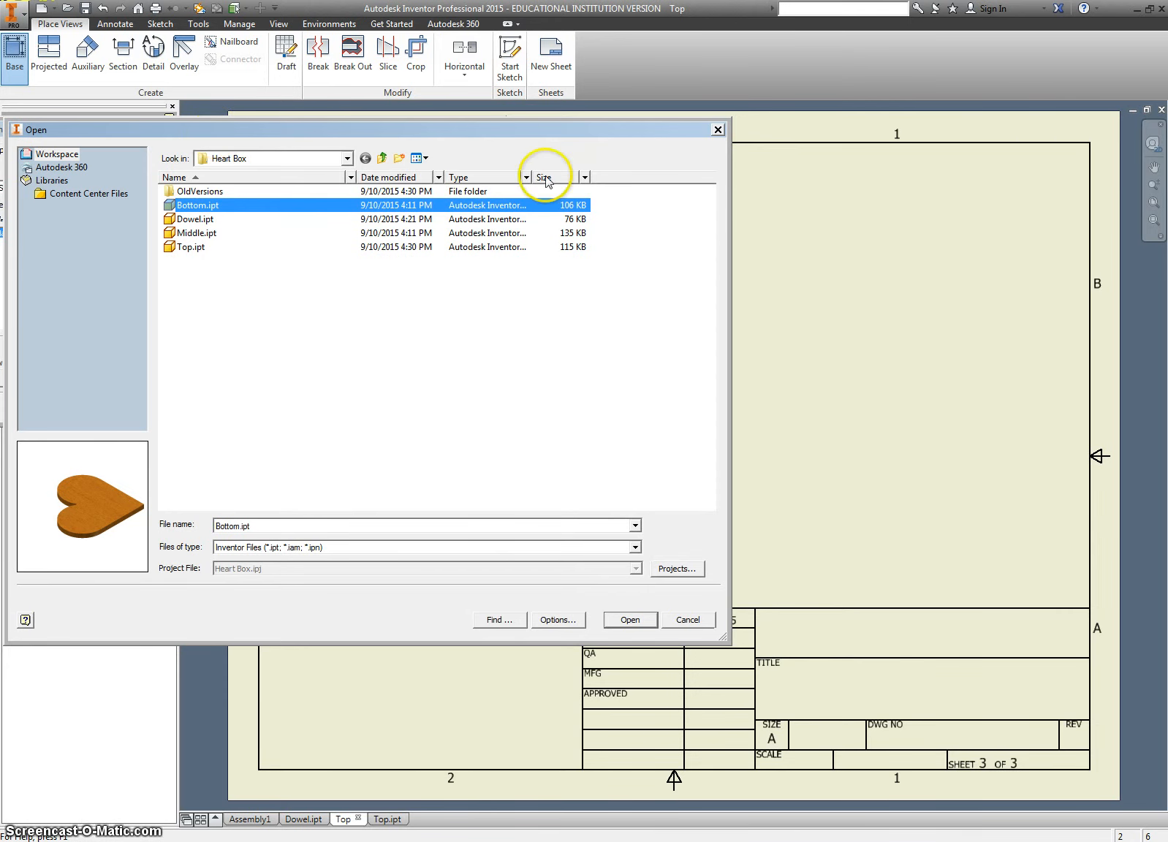
pyautogui.moveTo(197, 130)
pyautogui.mouseDown()
pyautogui.moveTo(521, 161)
pyautogui.moveTo(306, 154)
pyautogui.mouseUp()
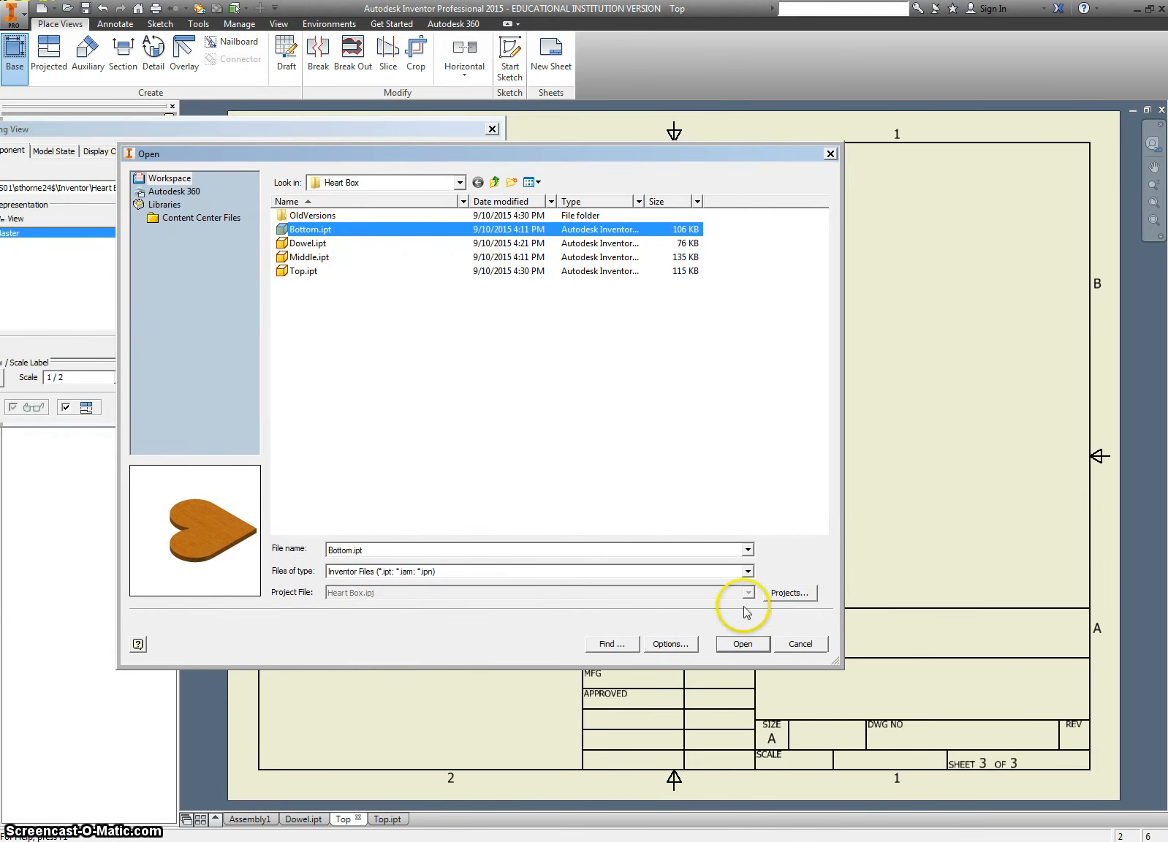
pyautogui.click(755, 650)
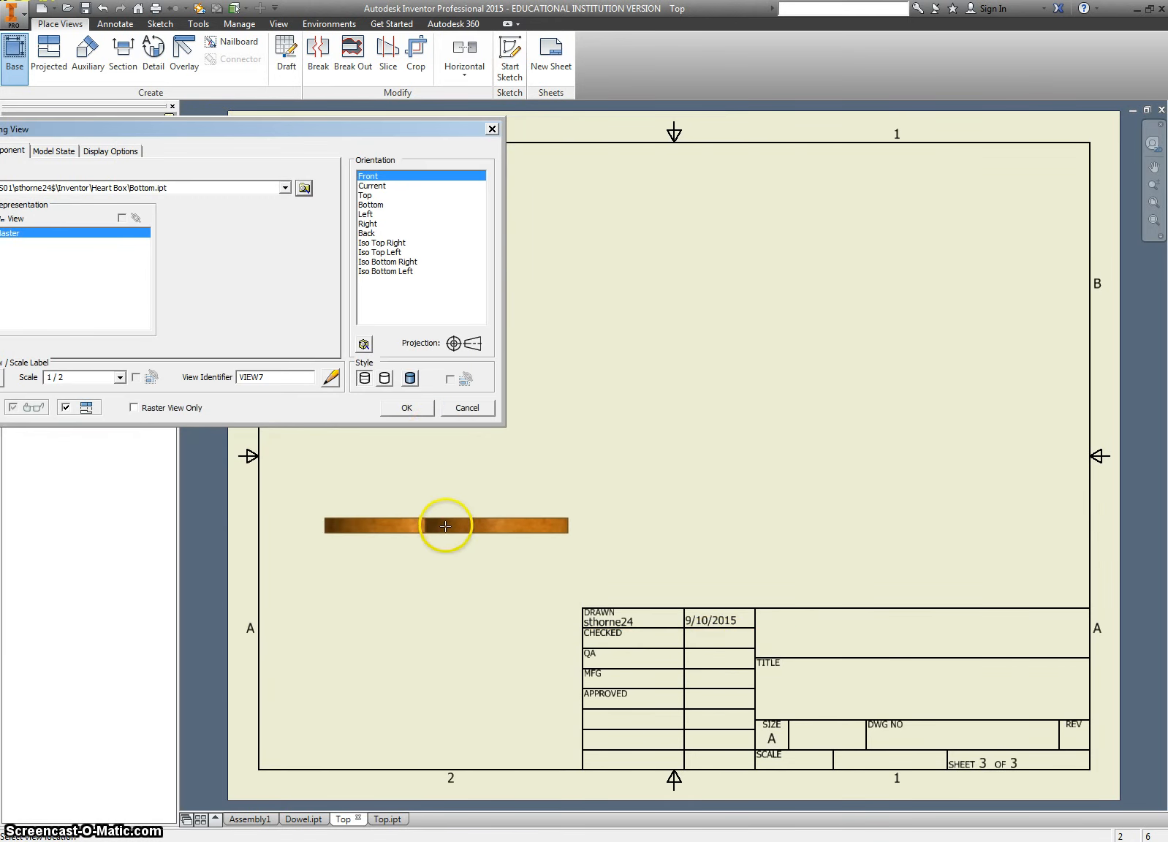
# Place the Bottom part's base view in Top orientation, with a projected side view beside it and an isometric view at the sheet's upper corner
pyautogui.click(366, 195)
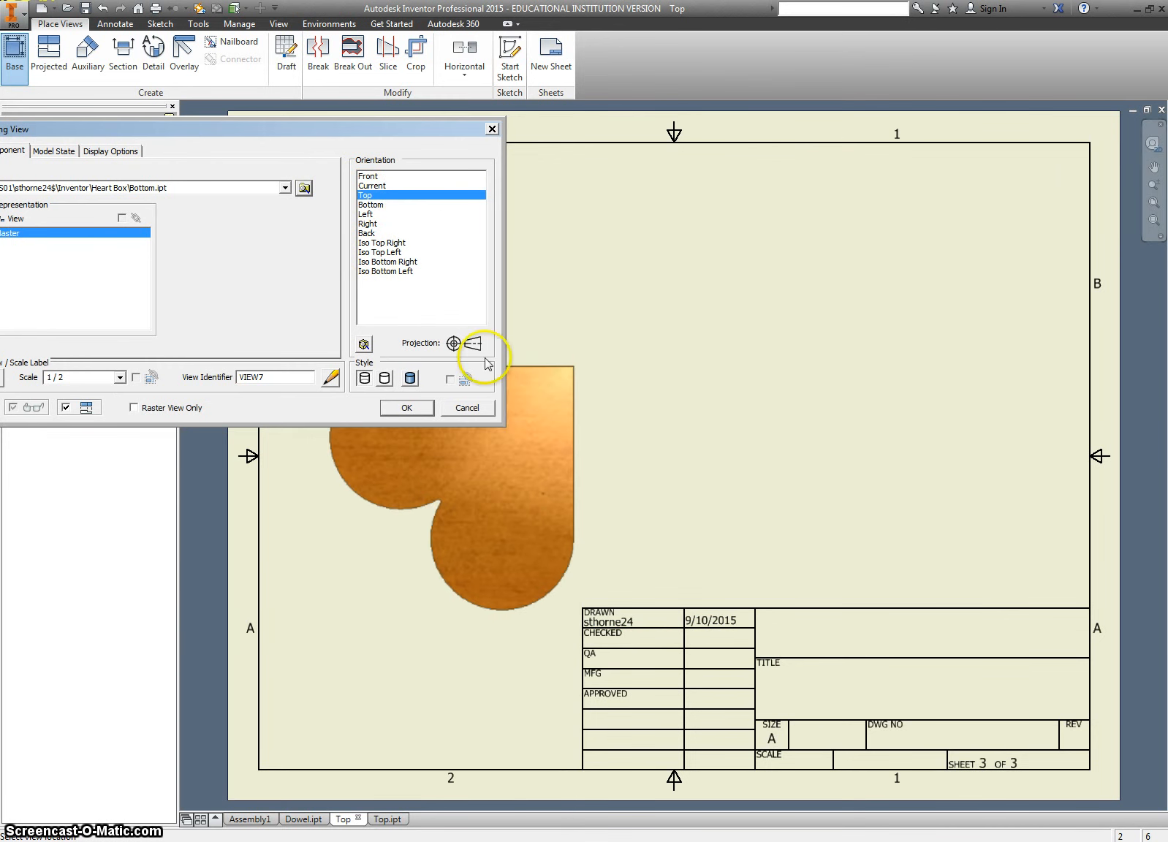
pyautogui.click(392, 485)
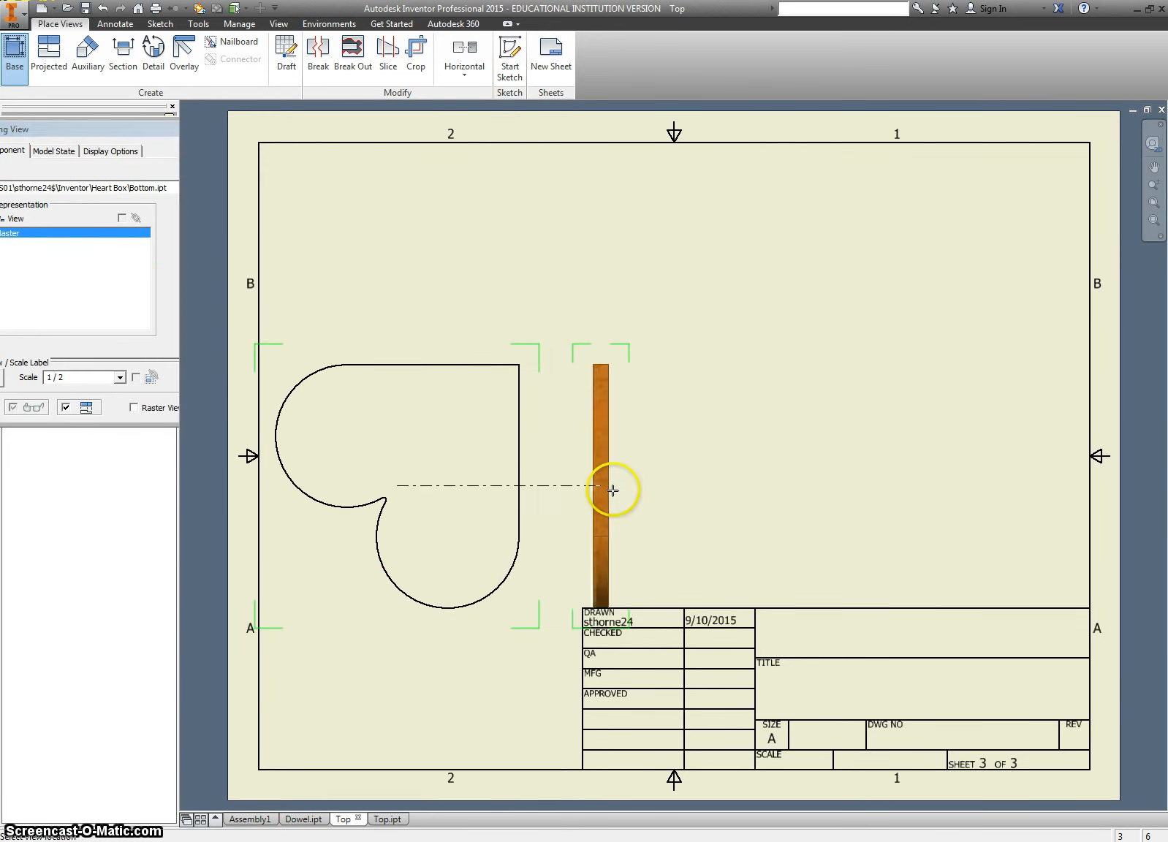
pyautogui.click(965, 292)
pyautogui.rightClick(998, 292)
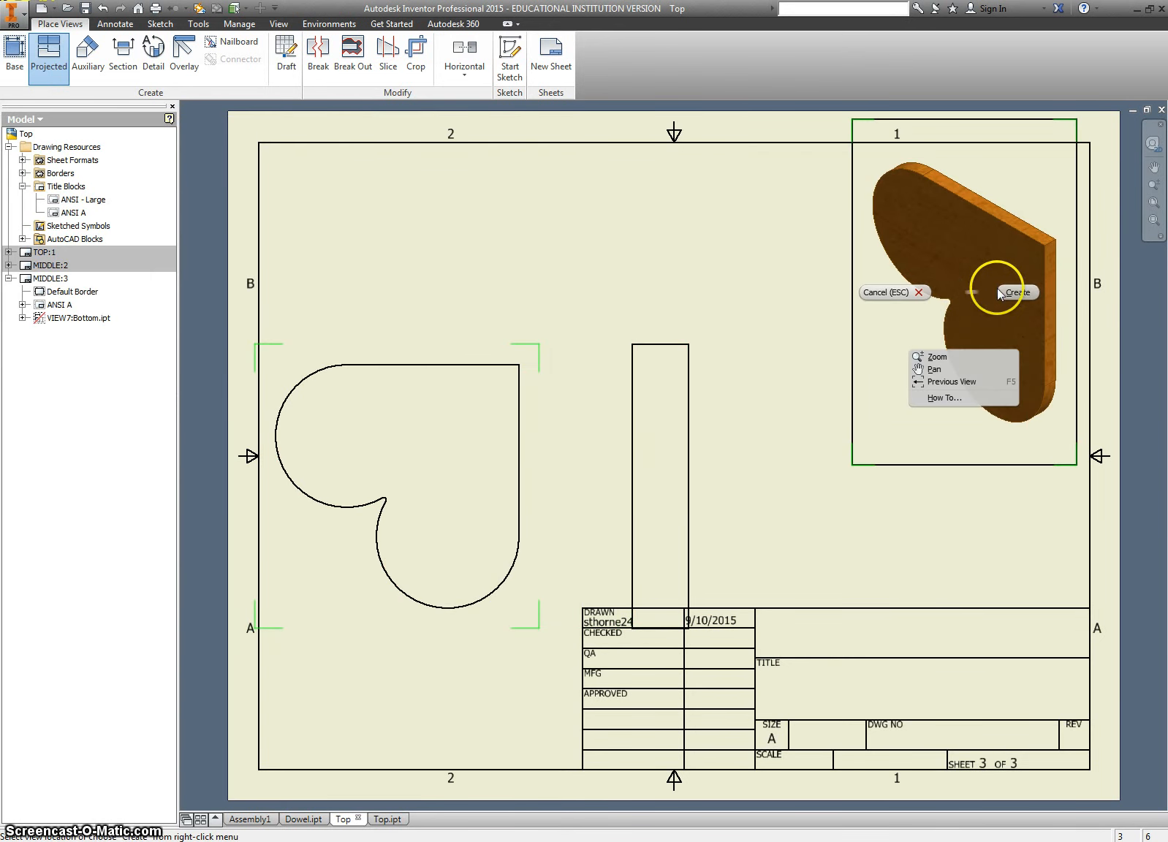
pyautogui.click(1014, 293)
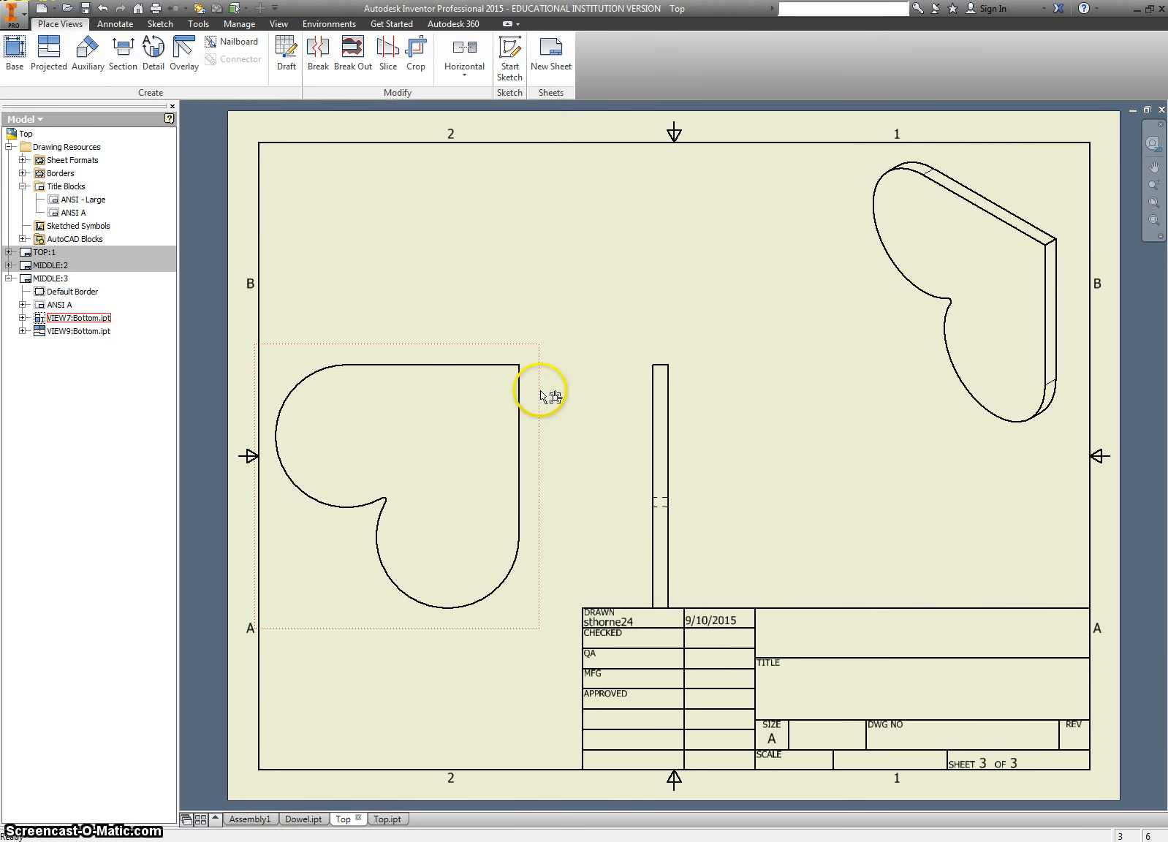
# Shift the side view slightly away from the base view, and raise the base view so the orthographic views clear the title block
pyautogui.moveTo(638, 470)
pyautogui.mouseDown()
pyautogui.moveTo(643, 438)
pyautogui.moveTo(640, 458)
pyautogui.moveTo(760, 472)
pyautogui.moveTo(641, 472)
pyautogui.mouseUp()
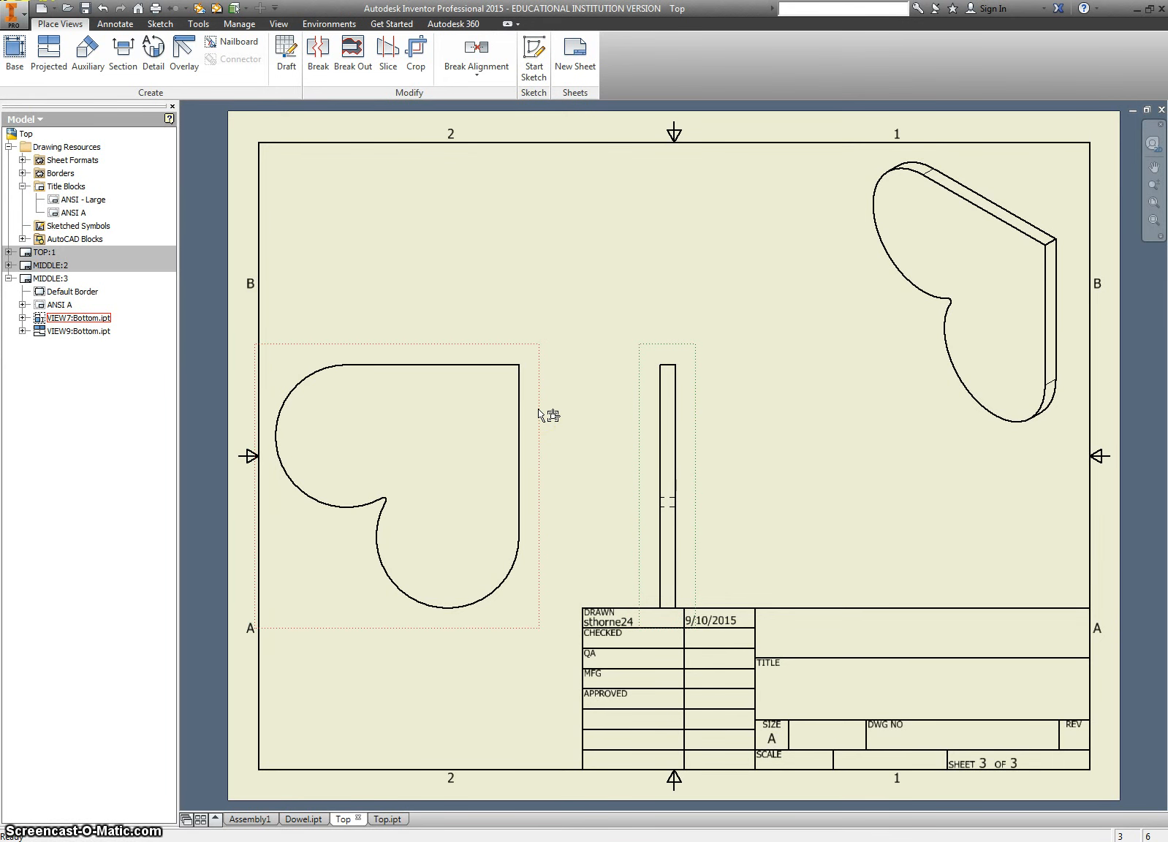
pyautogui.moveTo(538, 415)
pyautogui.mouseDown()
pyautogui.moveTo(539, 370)
pyautogui.moveTo(613, 380)
pyautogui.moveTo(557, 370)
pyautogui.moveTo(551, 415)
pyautogui.moveTo(554, 389)
pyautogui.mouseUp()
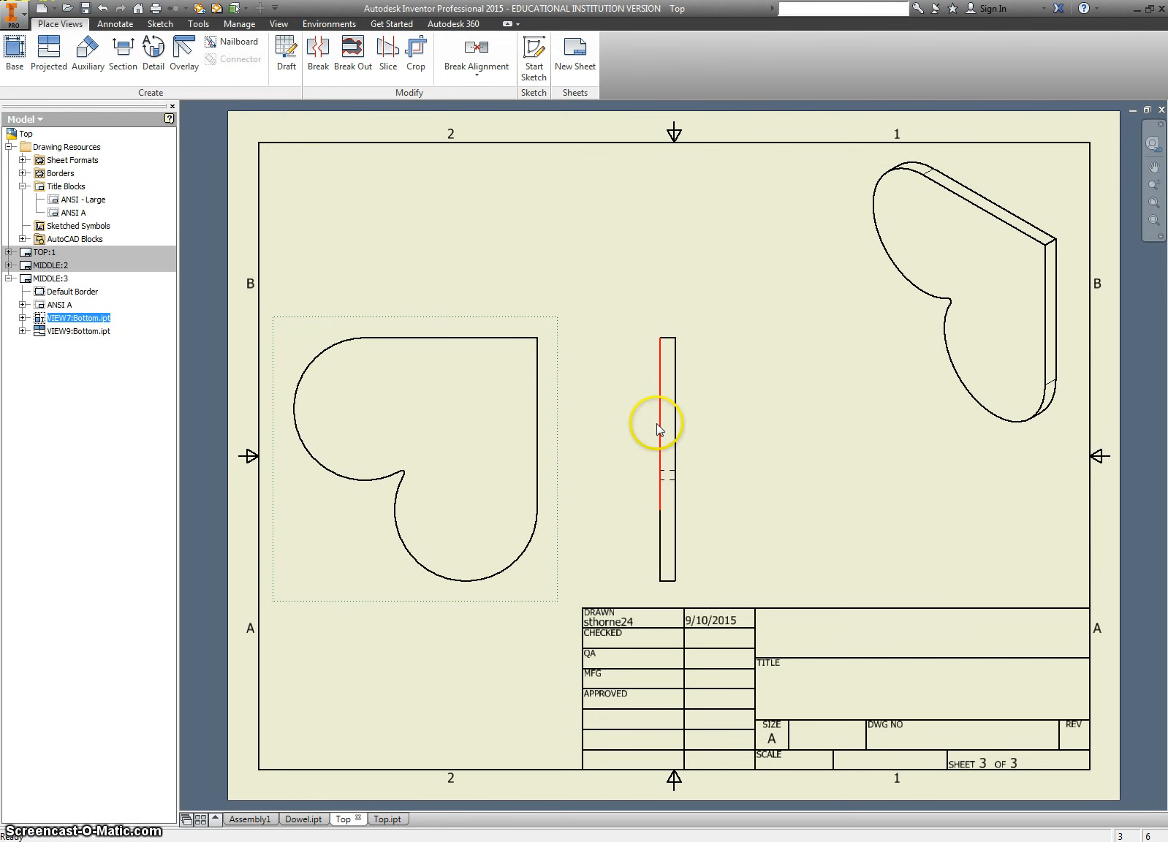
# Set the Bottom part's isometric view to the shaded style
pyautogui.doubleClick(939, 414)
pyautogui.click(412, 378)
pyautogui.click(407, 408)
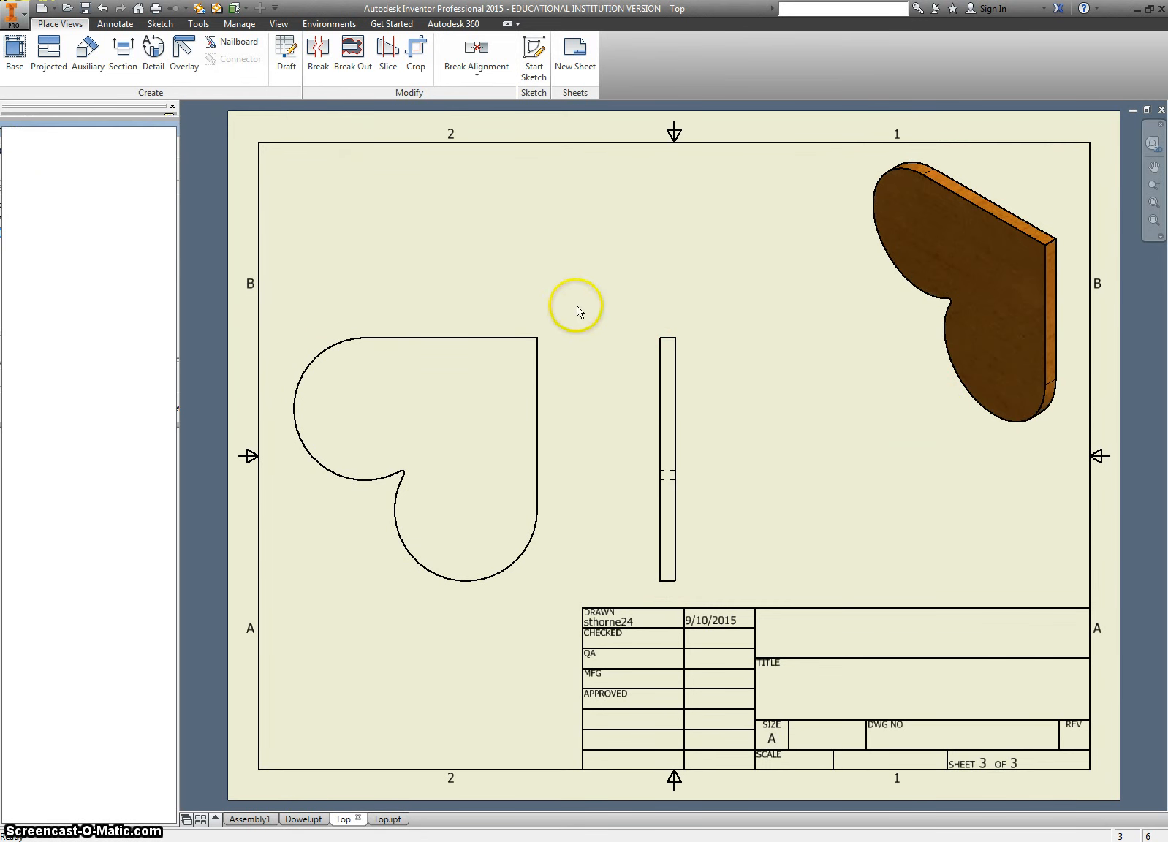
# Add center marks to both large lobe arcs of the heart in the Bottom part's base view
pyautogui.click(117, 24)
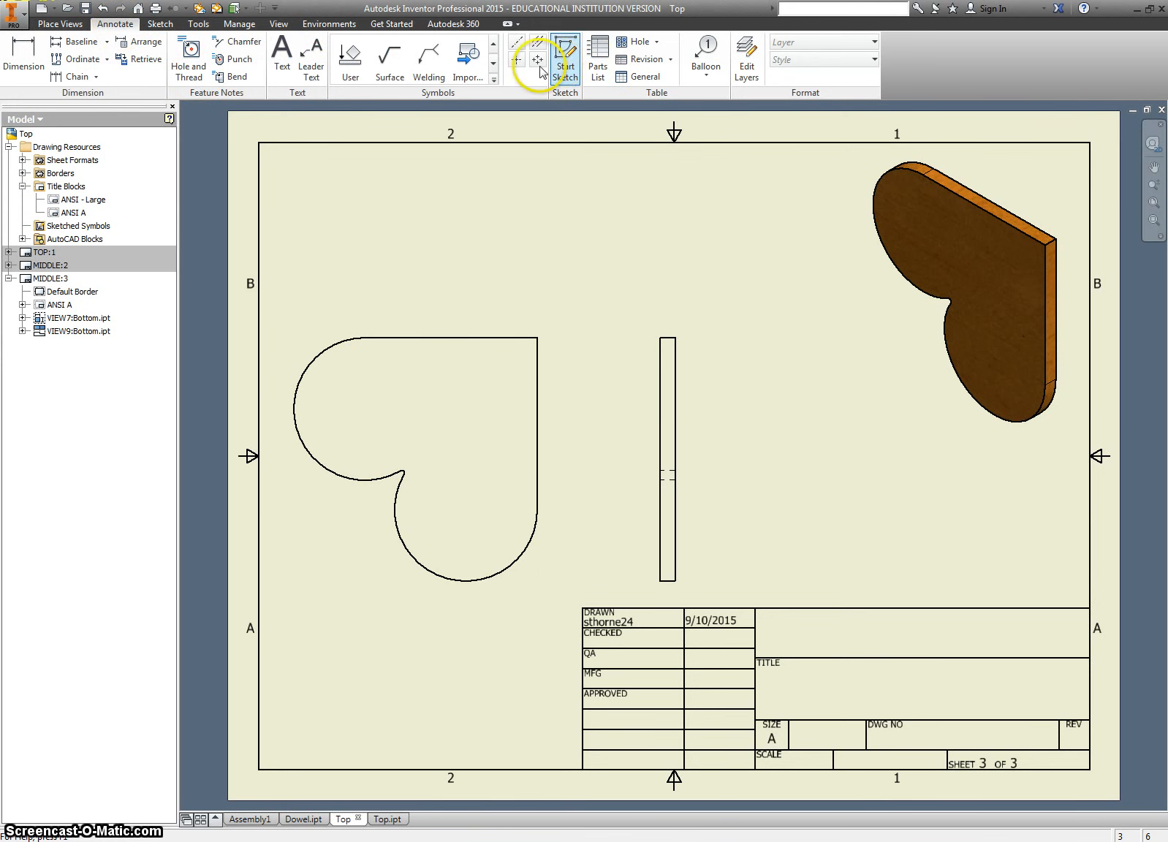
pyautogui.click(516, 59)
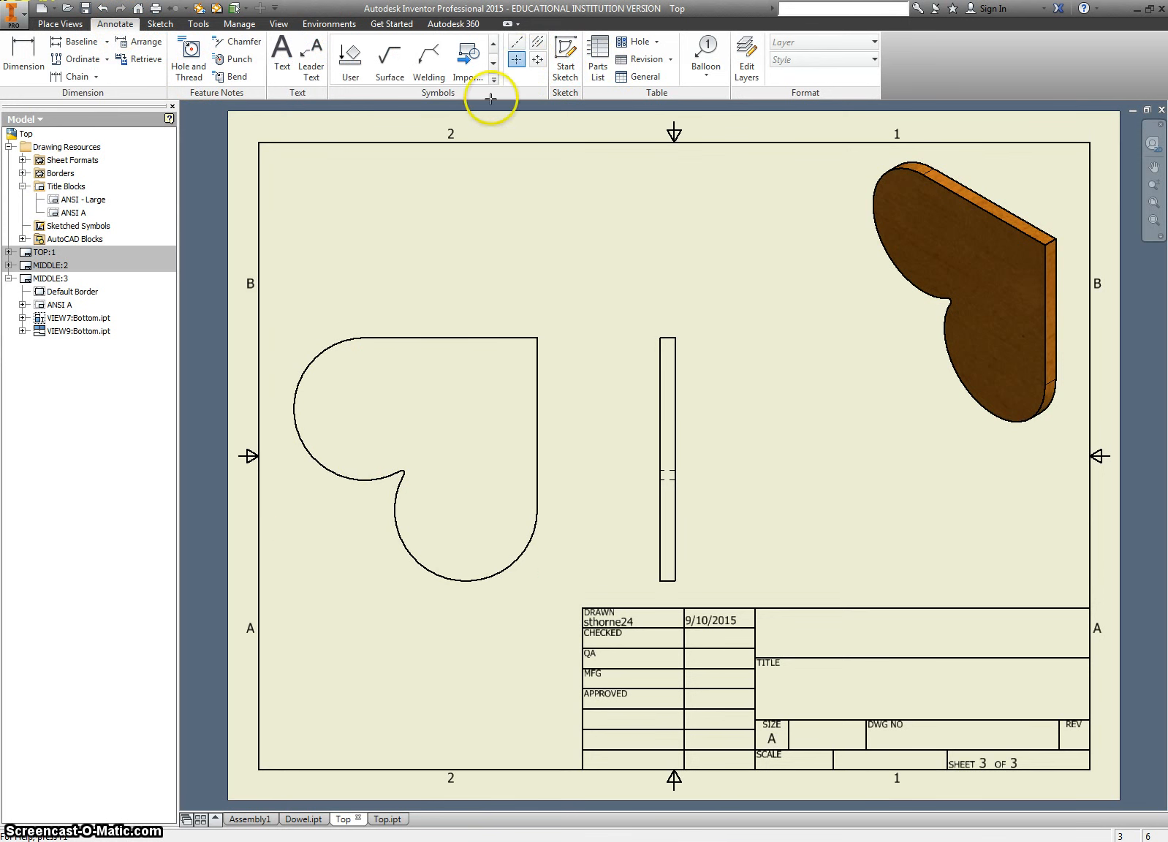
pyautogui.click(324, 352)
pyautogui.click(437, 575)
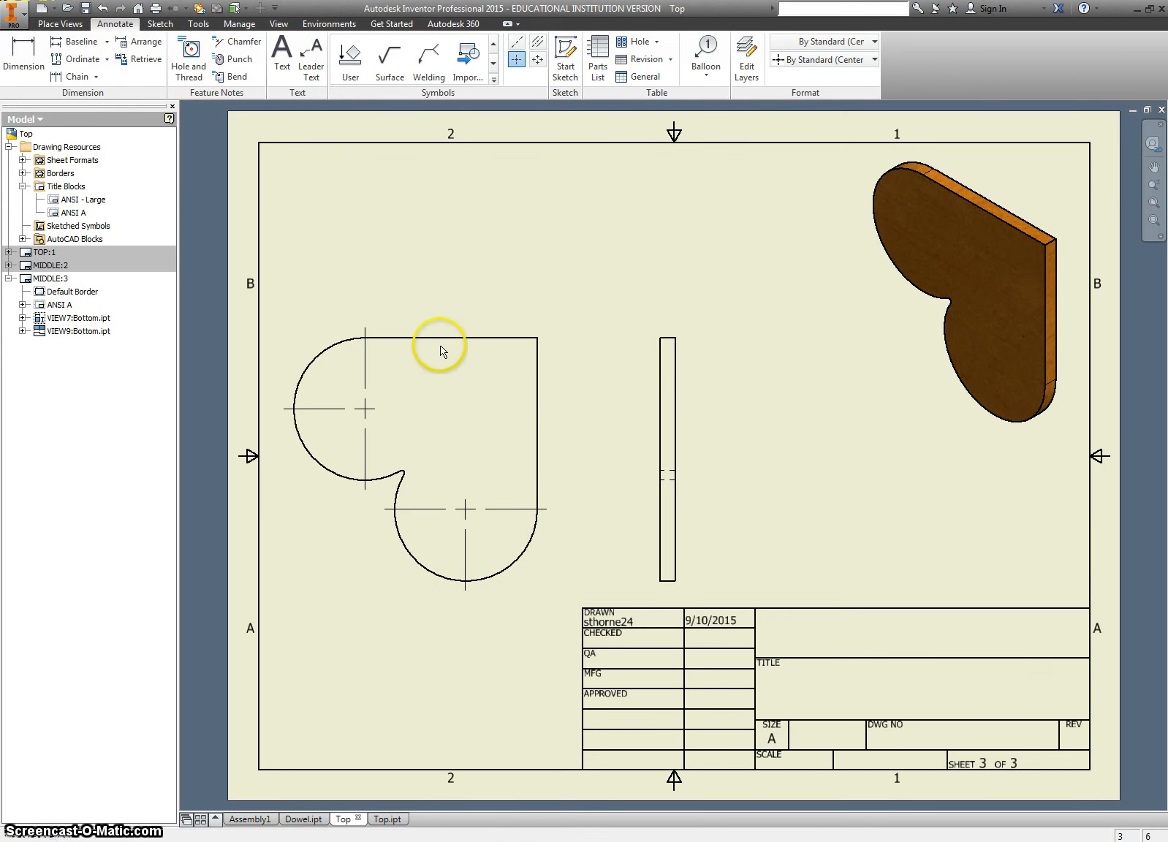
# Dimension the horizontal distance from the straight vertical edge to the upper lobe's center mark, placed above the base view
pyautogui.click(23, 55)
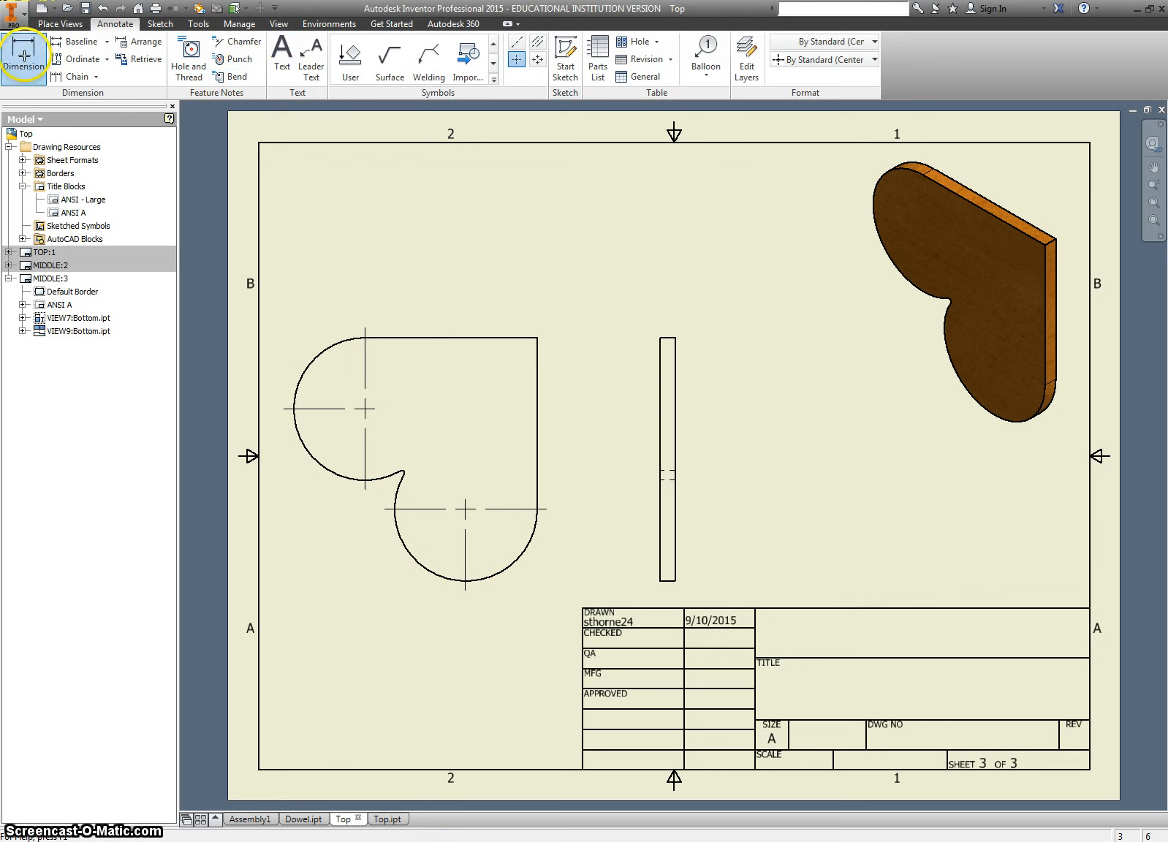
pyautogui.click(537, 378)
pyautogui.click(365, 408)
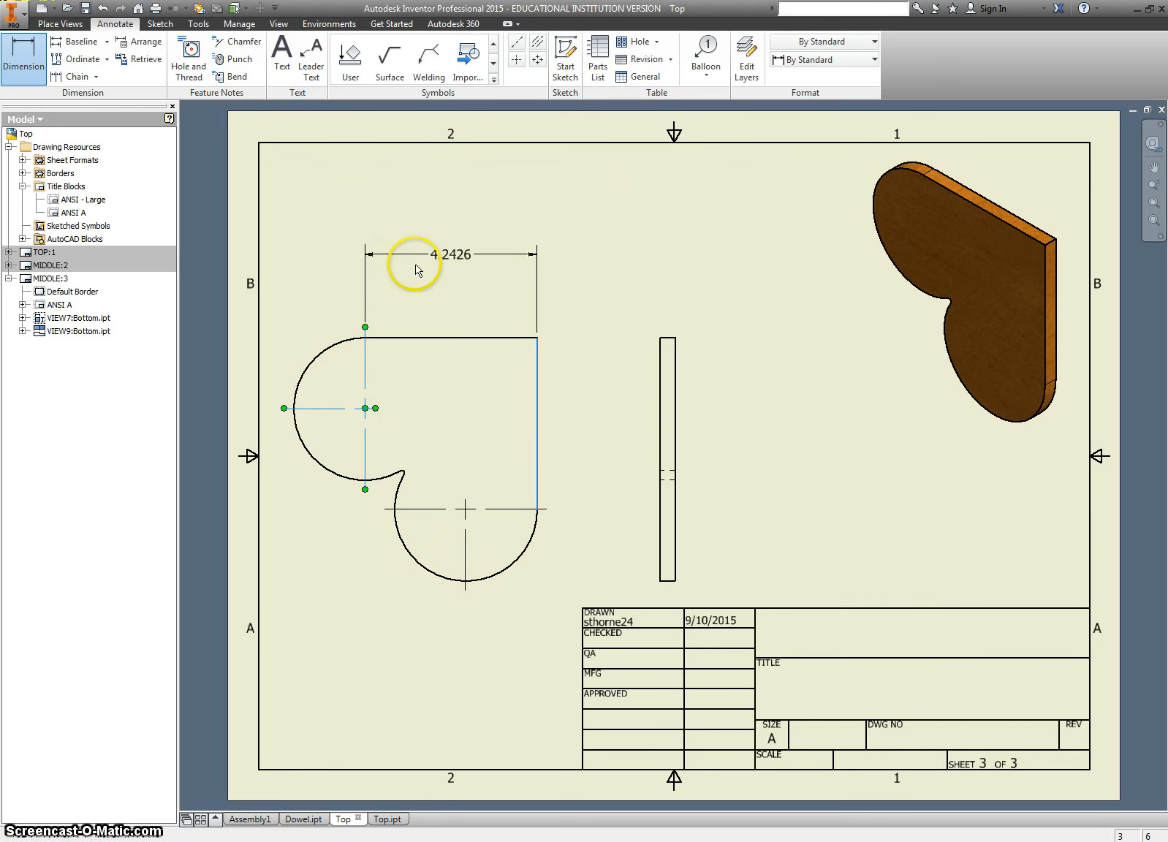
pyautogui.click(431, 296)
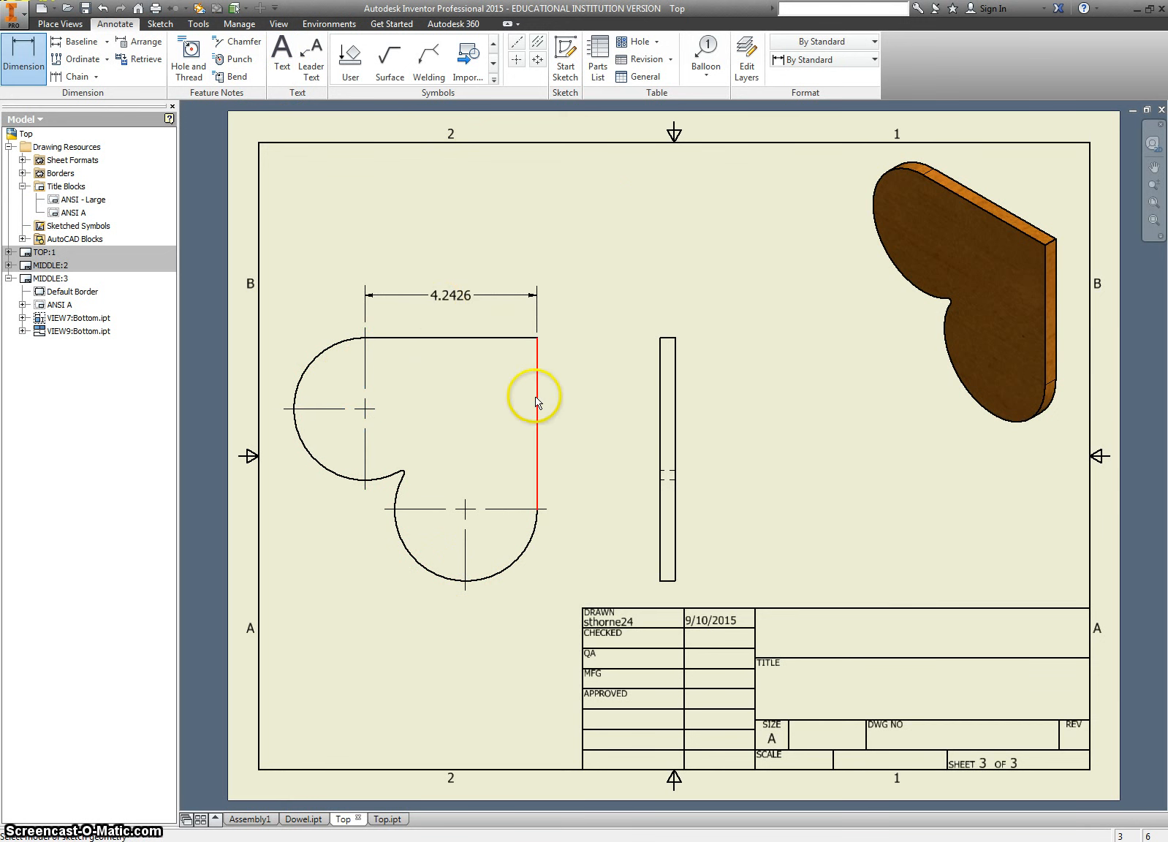
# Add radius dimensions to the upper lobe arc and the small fillet in the heart's notch, both placed outside the outline
pyautogui.click(316, 363)
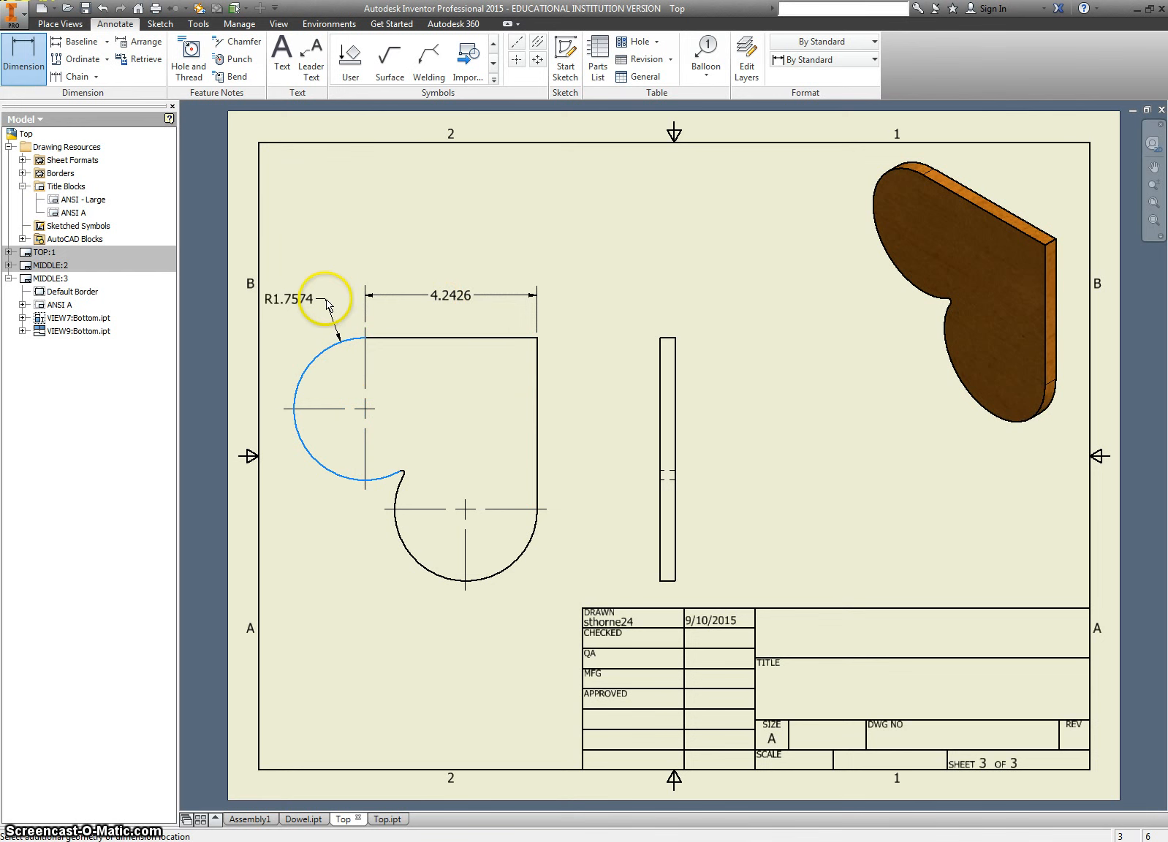
pyautogui.click(323, 299)
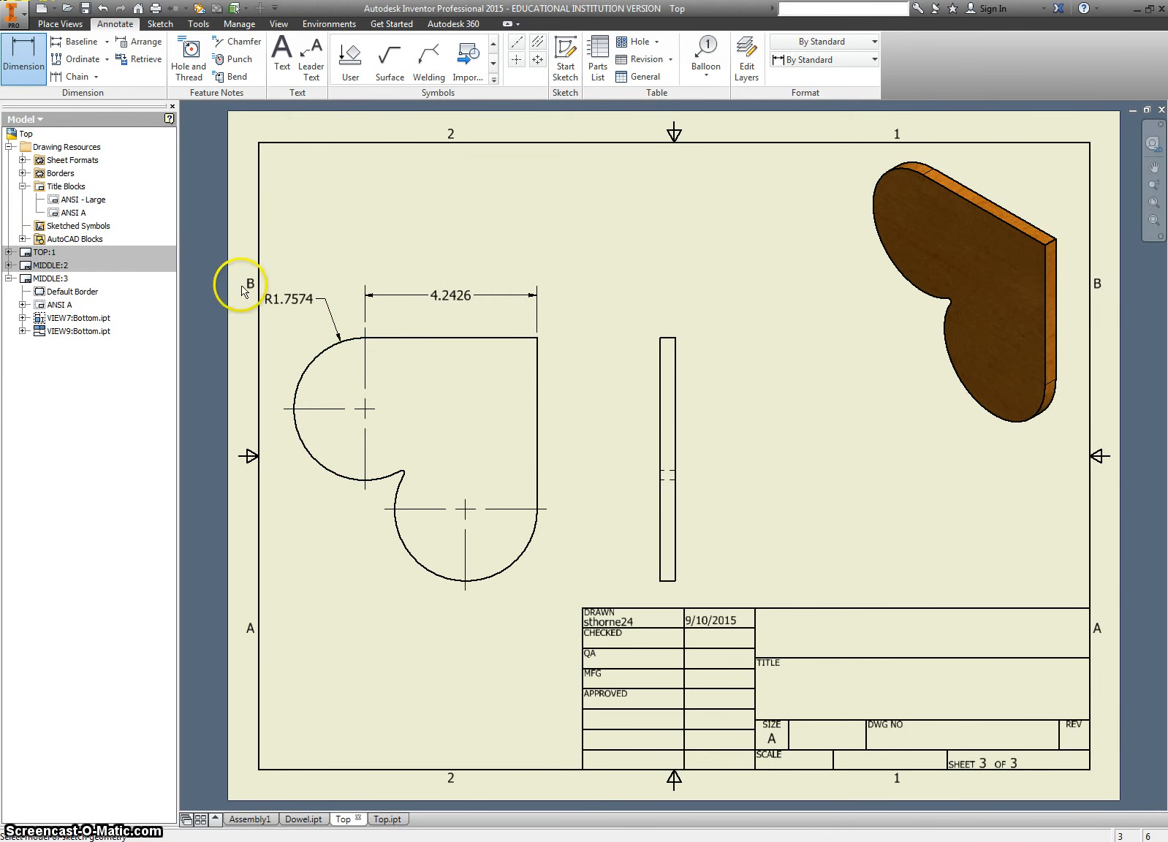
pyautogui.scroll(-5, 412, 477)
pyautogui.click(427, 477)
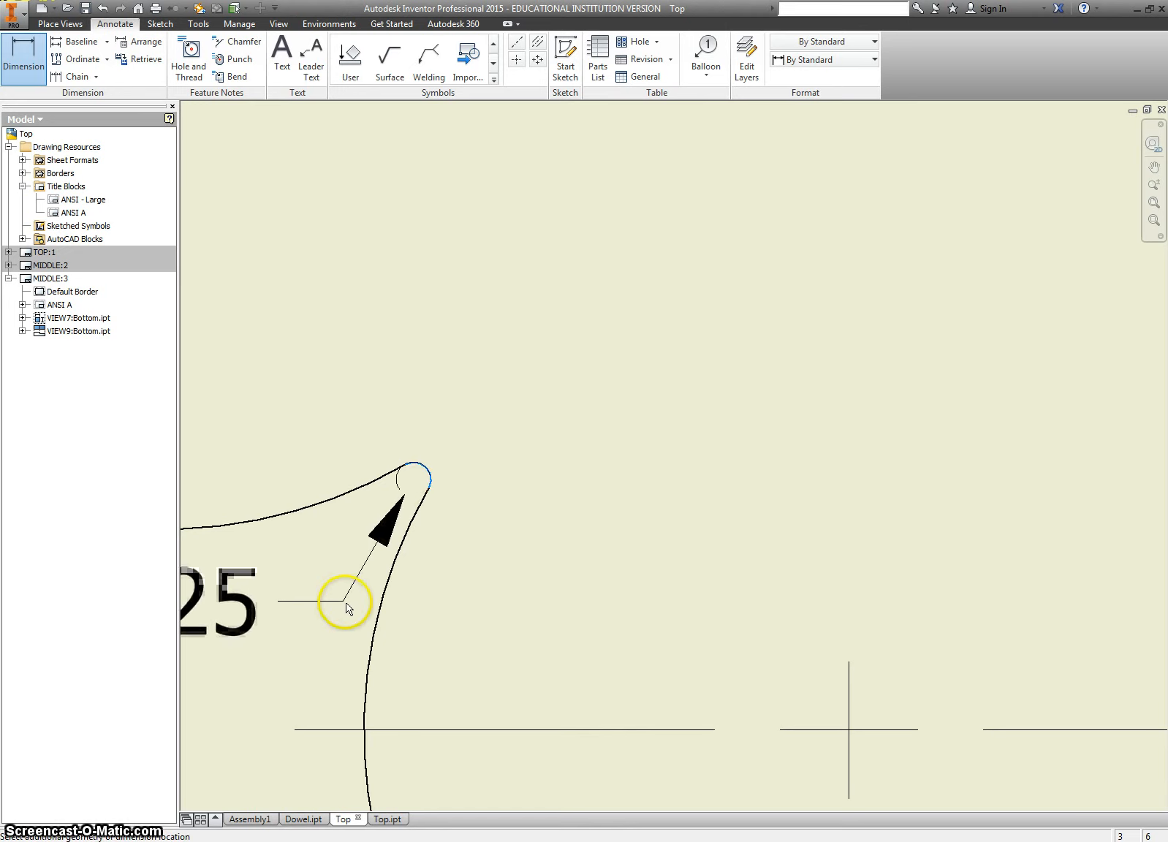
pyautogui.scroll(5, 347, 604)
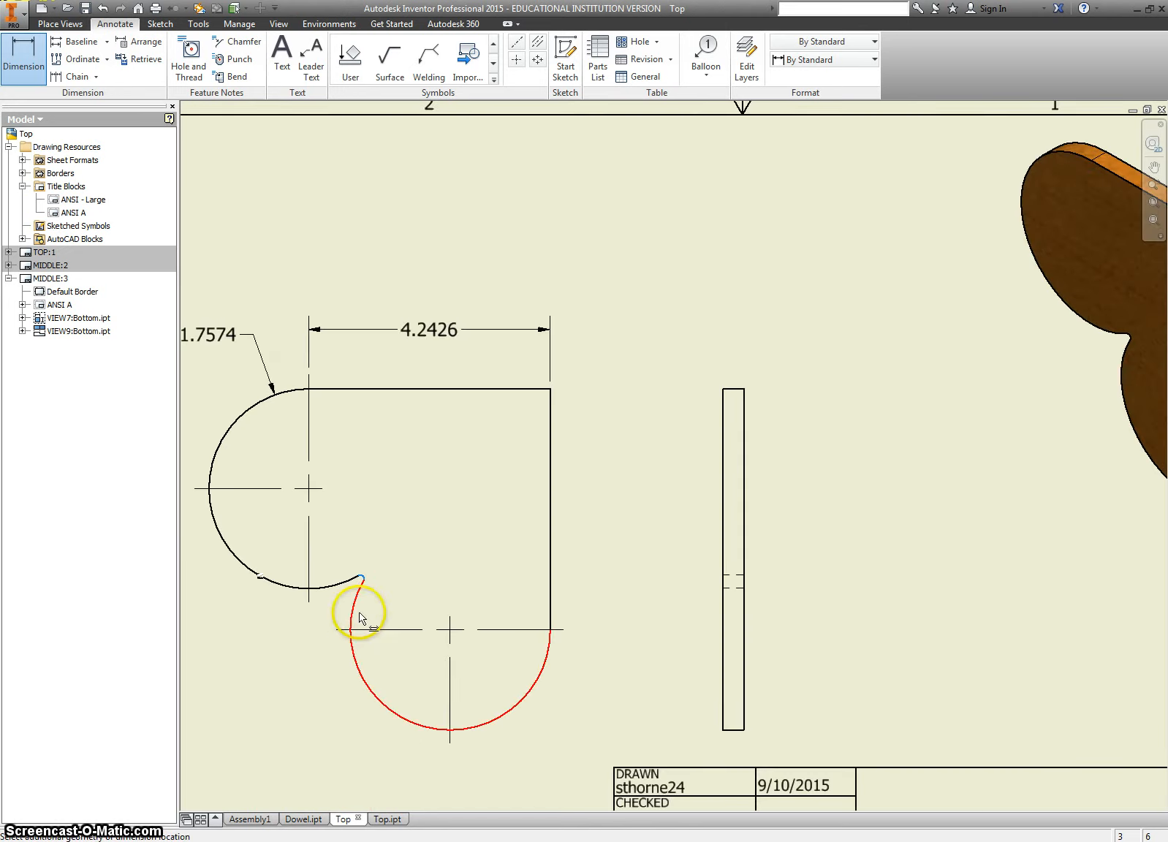
pyautogui.click(282, 687)
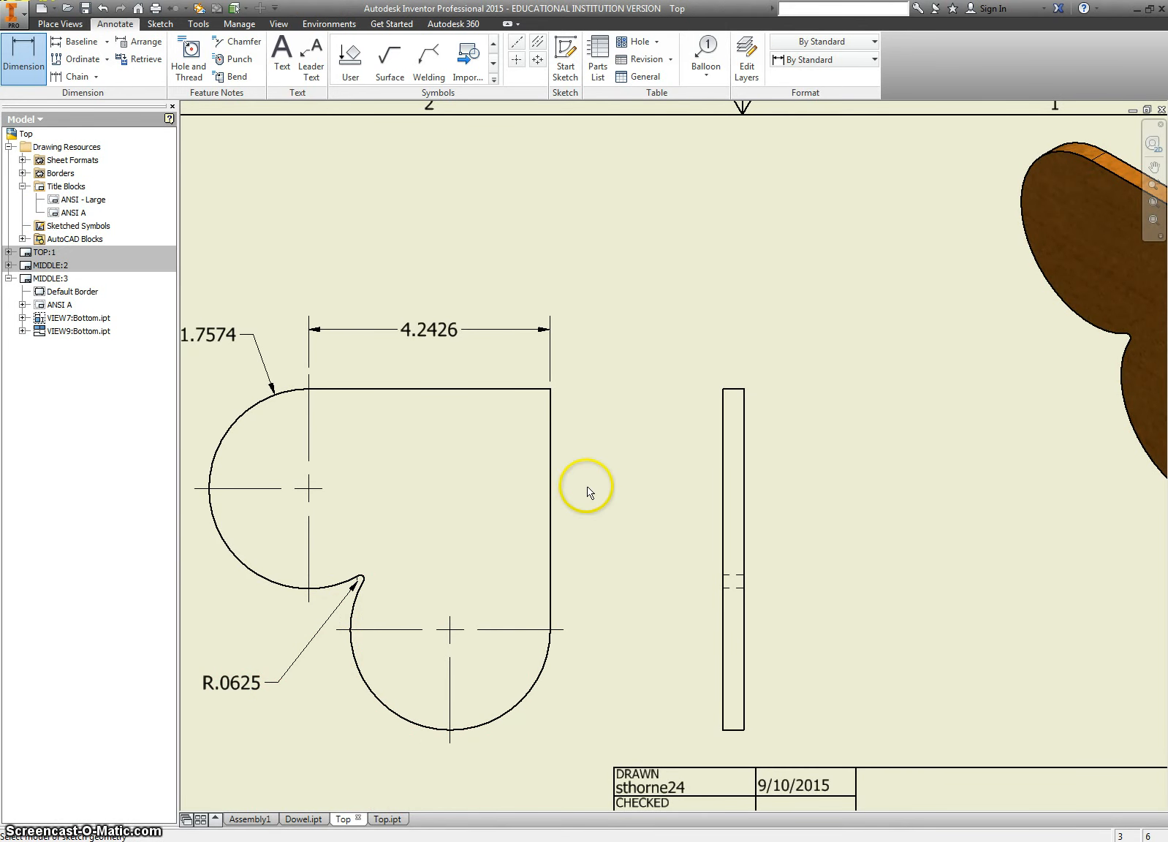
# Dimension the Bottom part's thickness across the two long edges of the side view, placed above that view
pyautogui.scroll(3, 589, 491)
pyautogui.scroll(-5, 673, 431)
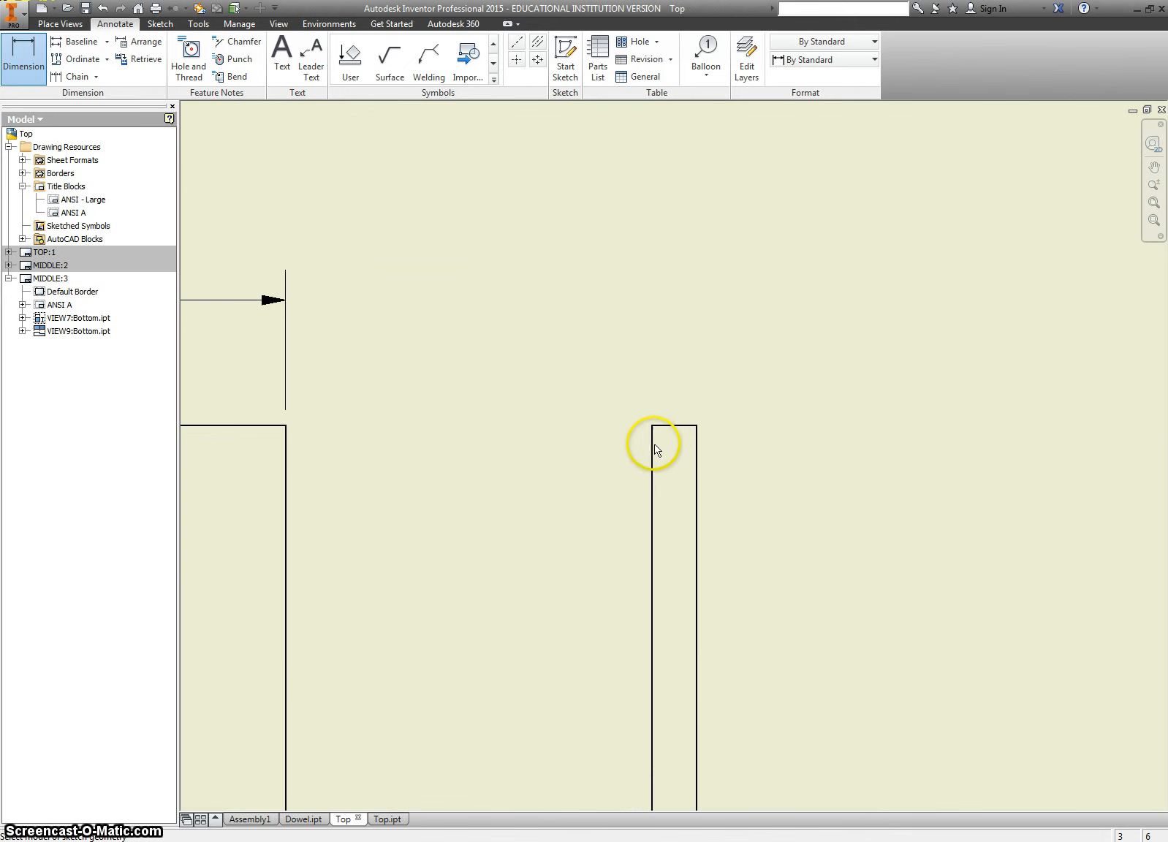
pyautogui.click(651, 442)
pyautogui.click(697, 468)
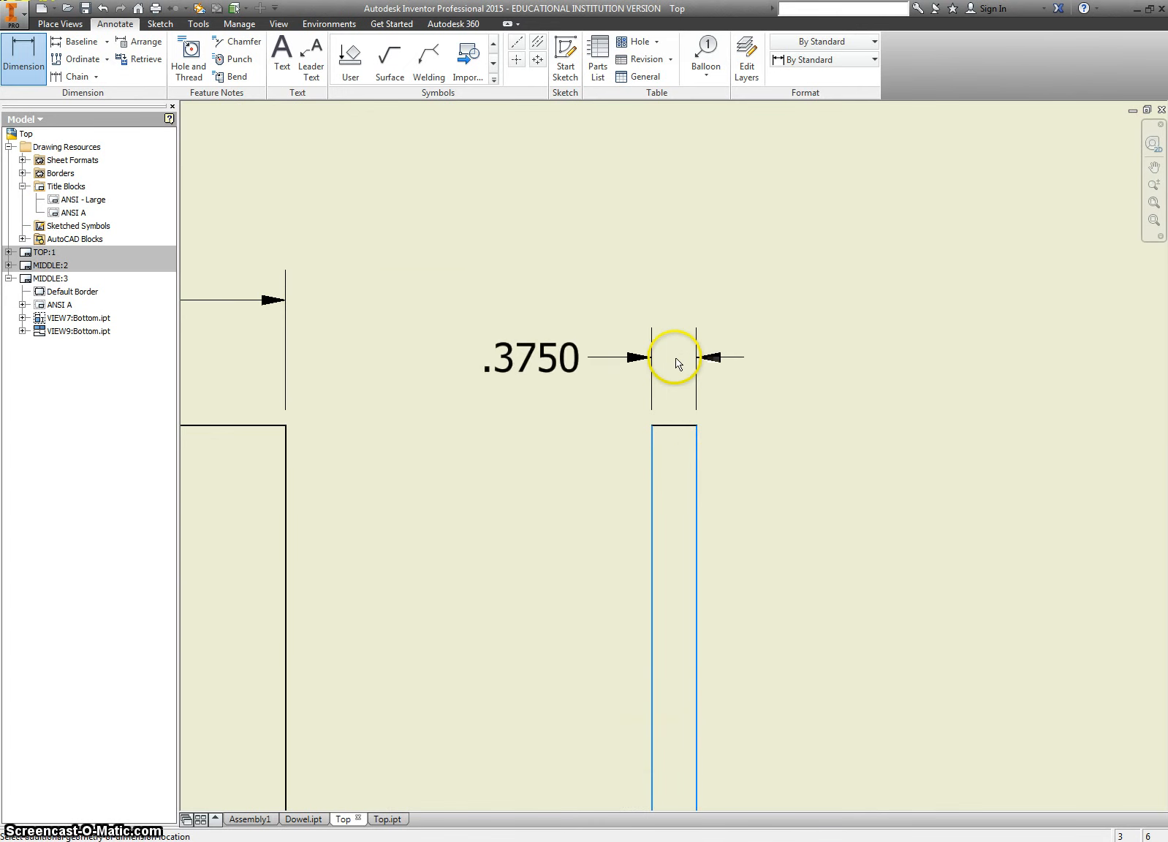
pyautogui.scroll(2, 674, 358)
pyautogui.click(668, 309)
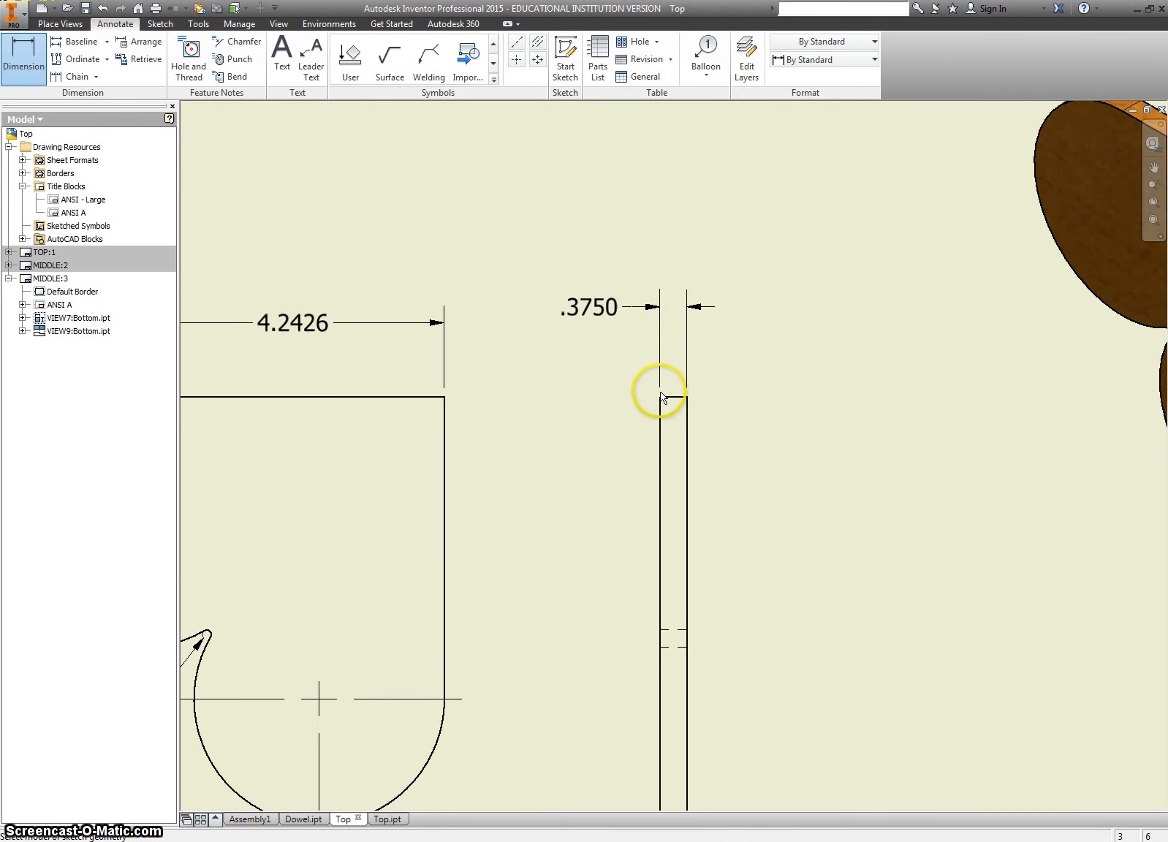
pyautogui.scroll(3, 607, 420)
pyautogui.scroll(-2, 607, 435)
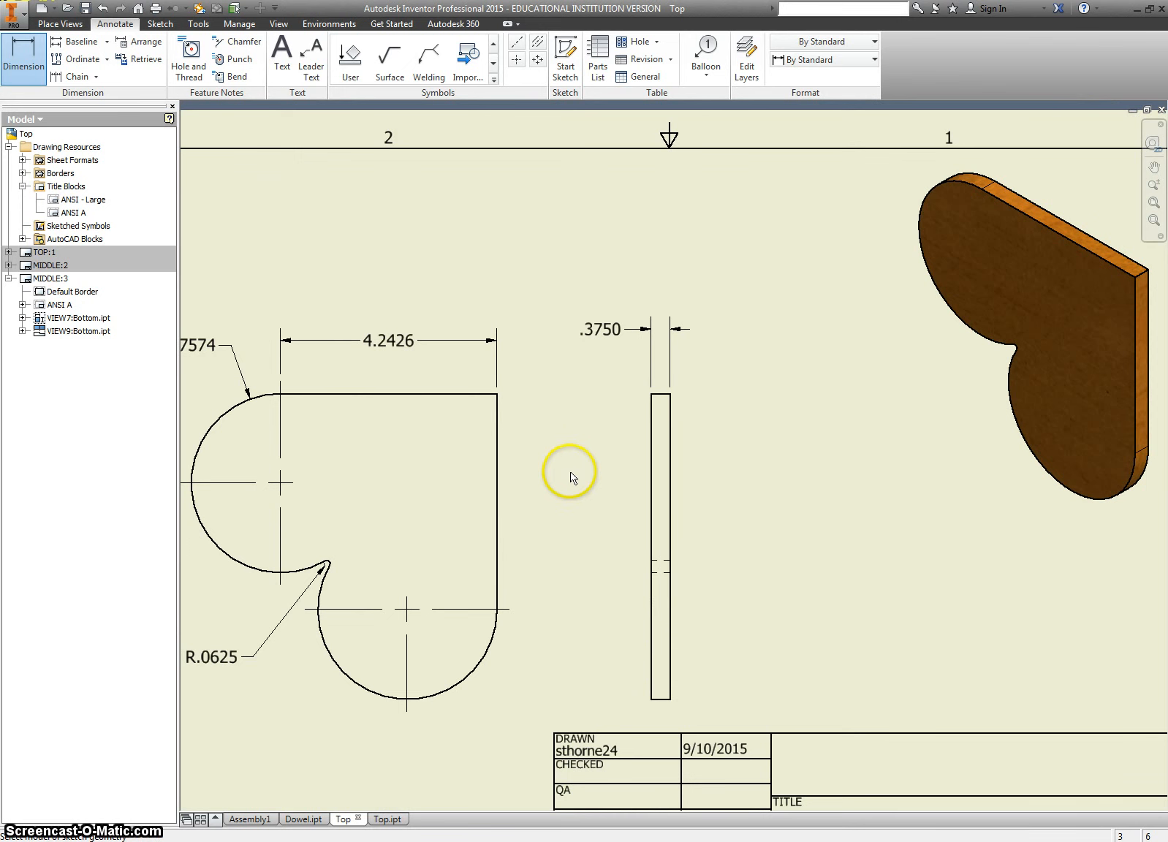
# Add "x2" on a second line of the upper lobe's radius dimension and after the value of the horizontal dimension above the base view
pyautogui.press('Escape')
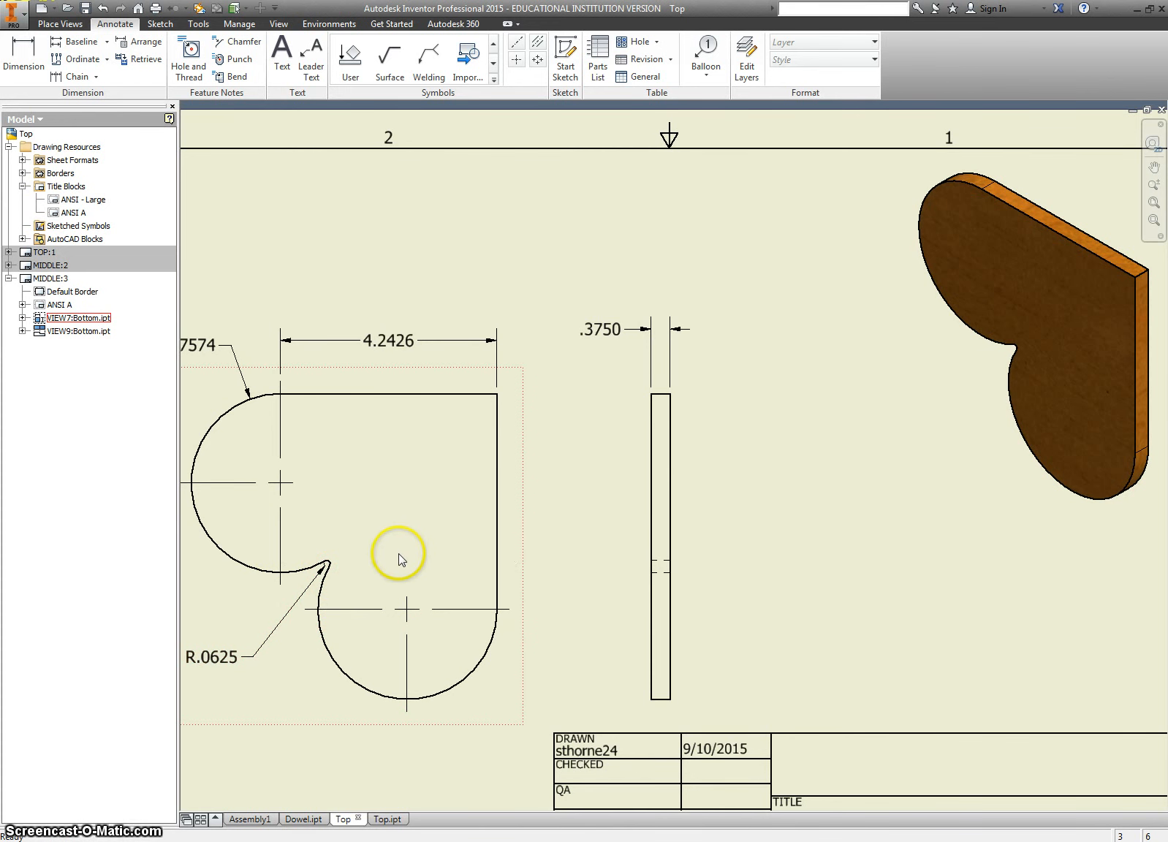
pyautogui.scroll(3, 399, 557)
pyautogui.moveTo(385, 547); pyautogui.dragTo(420, 537, button='middle')
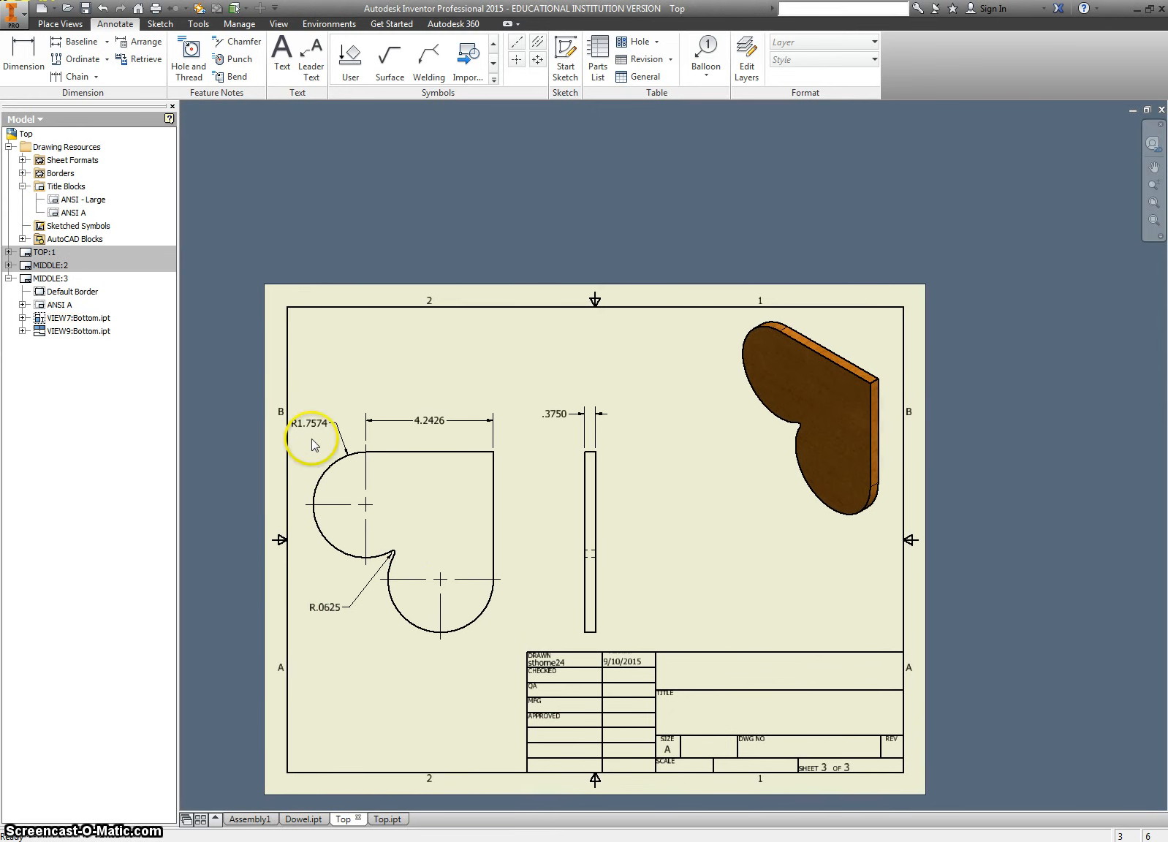
pyautogui.doubleClick(309, 424)
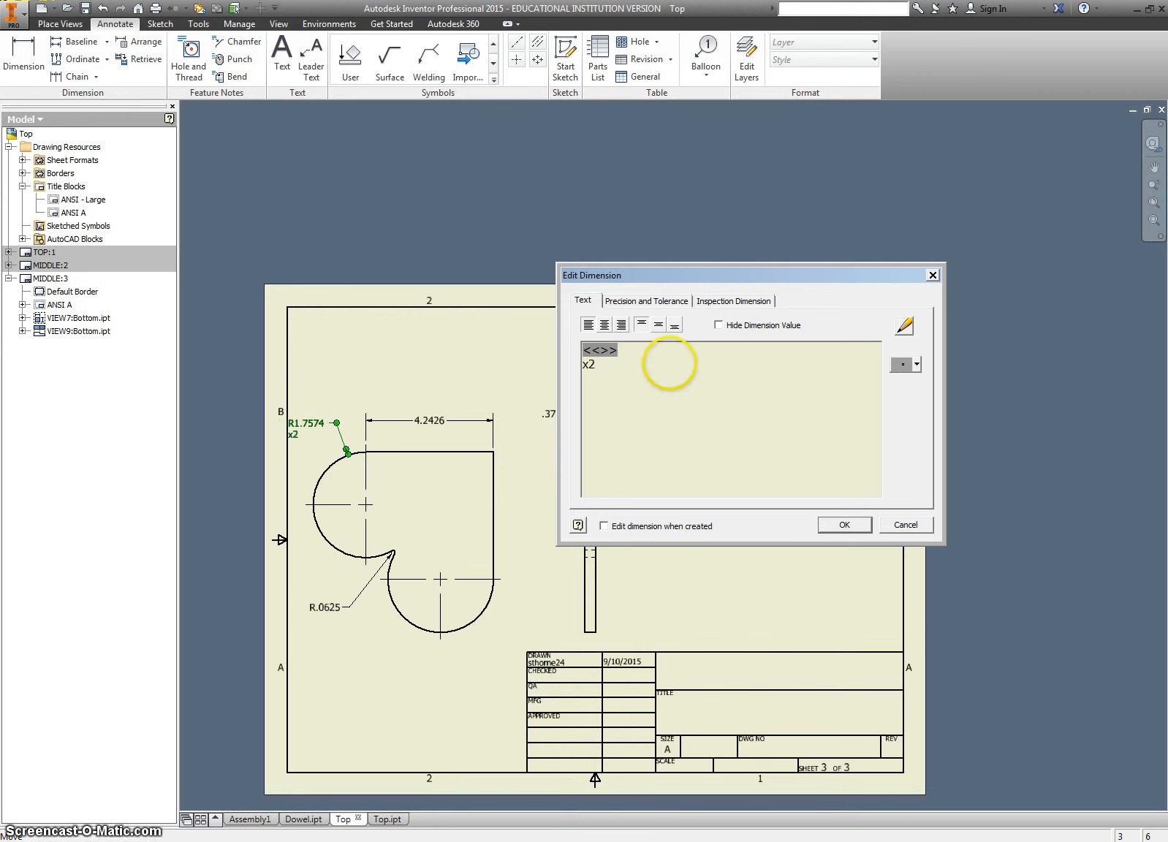
pyautogui.click(846, 525)
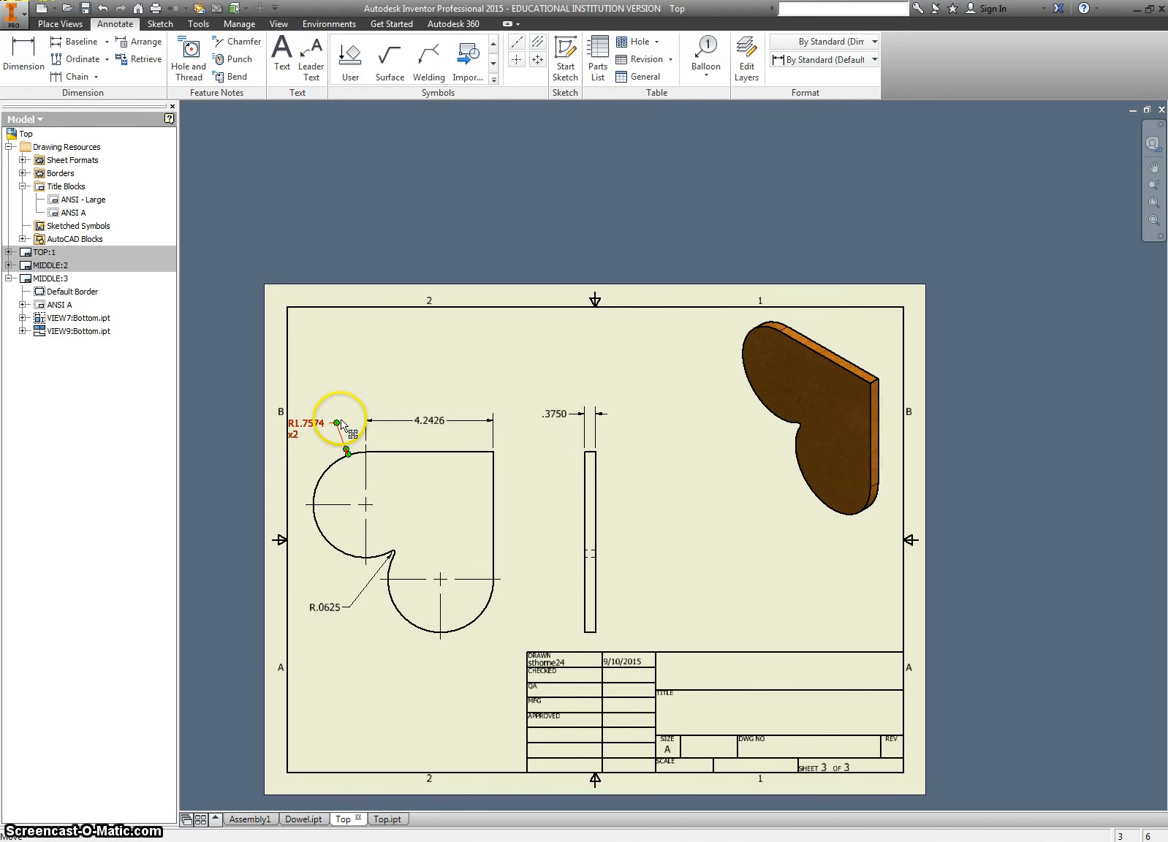
pyautogui.click(344, 423)
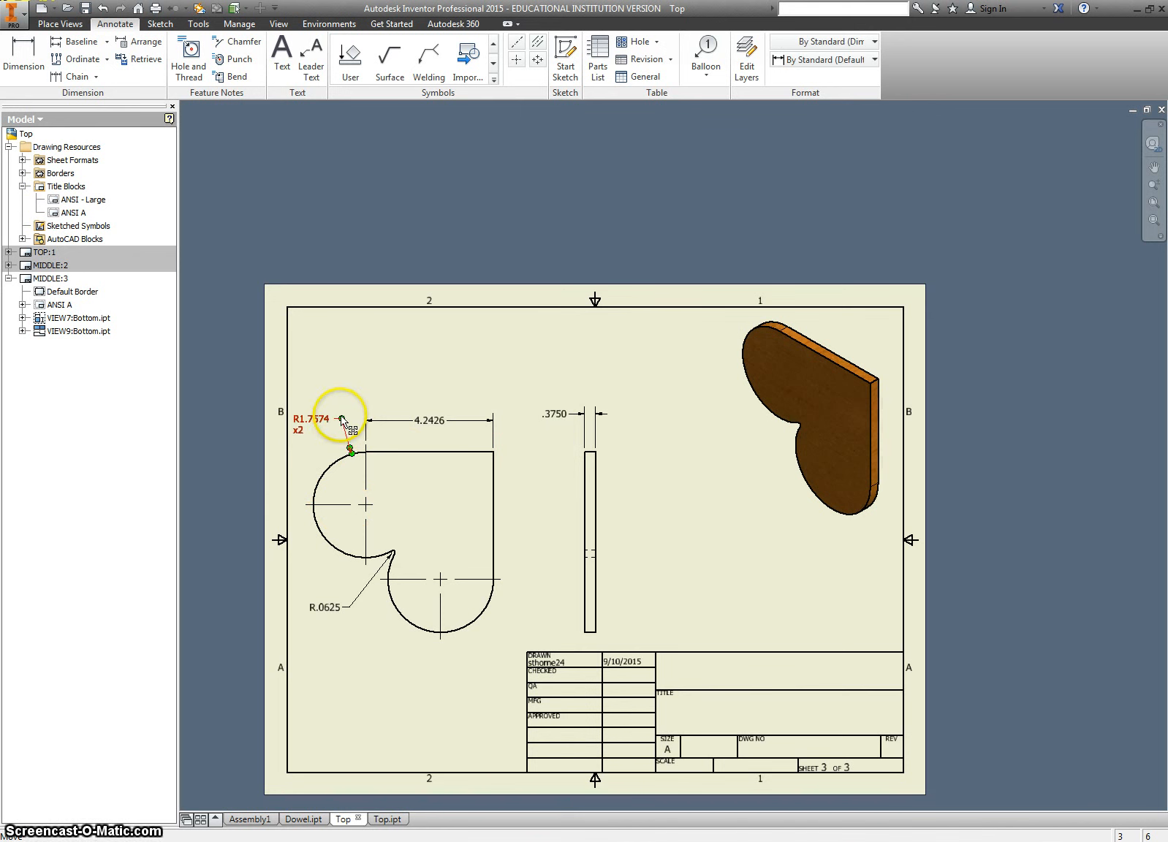
pyautogui.click(522, 461)
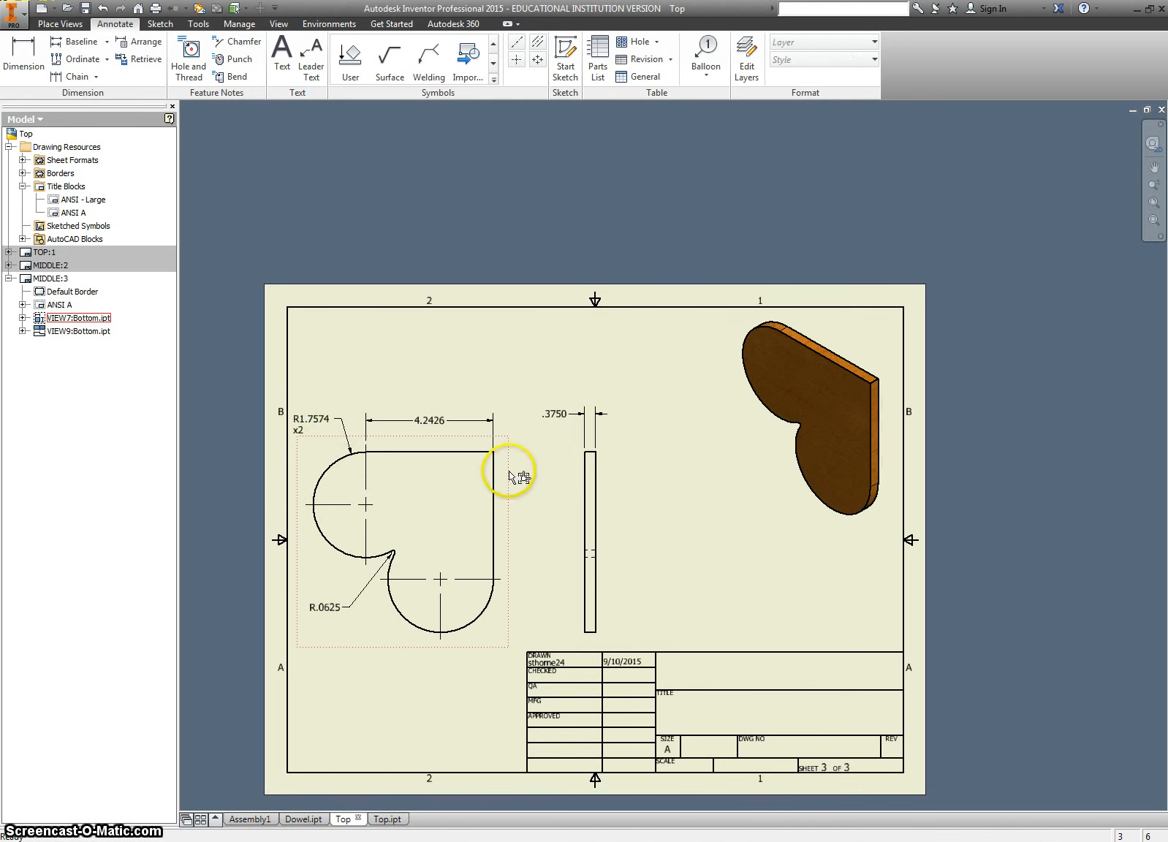
pyautogui.doubleClick(434, 422)
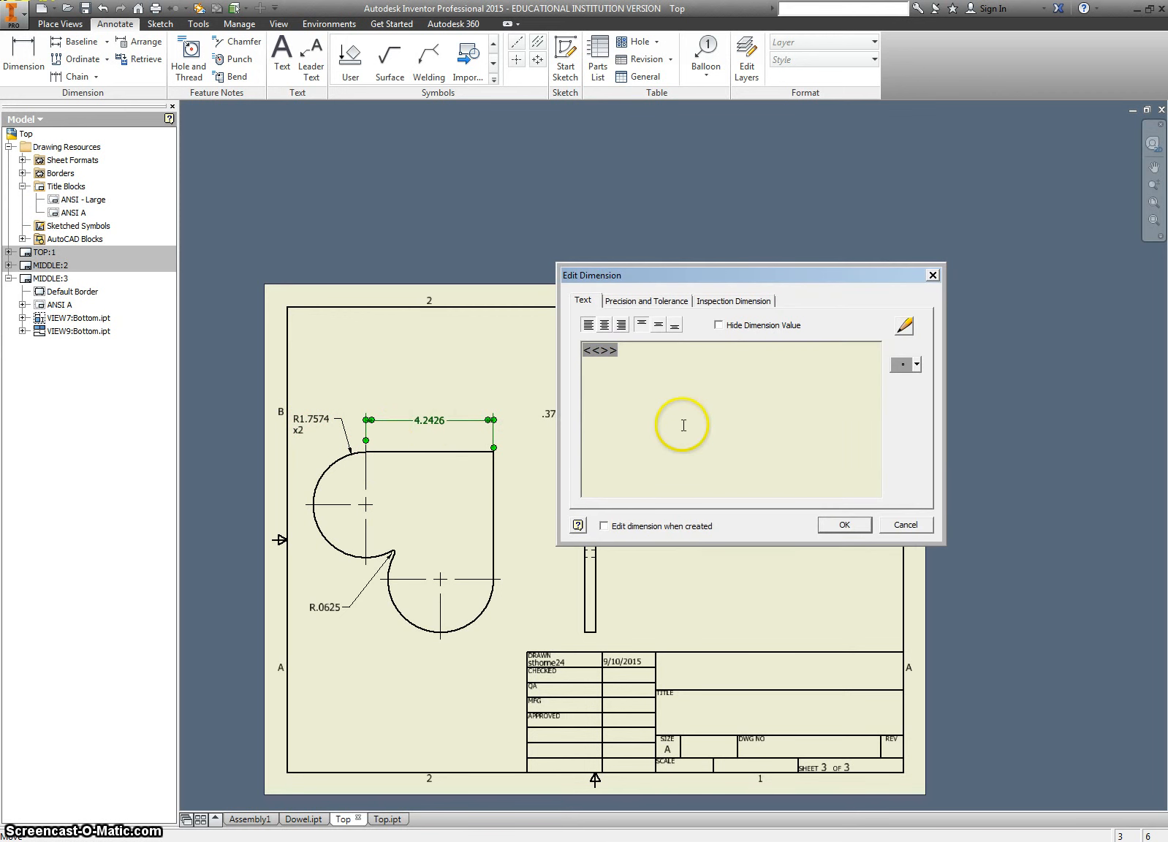
pyautogui.click(844, 525)
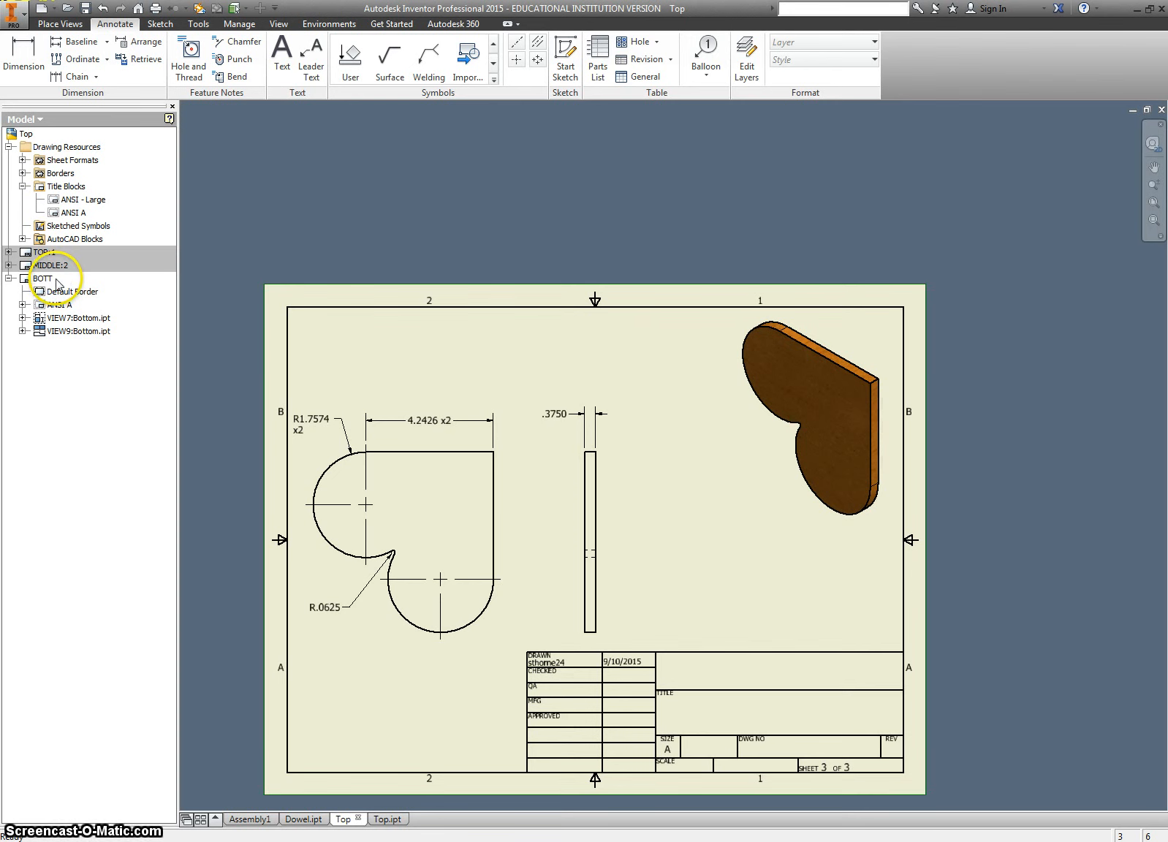
# Rename the Bottom part's sheet as BOTTOM and add a new sheet to the drawing
pyautogui.click(51, 279)
pyautogui.click(55, 26)
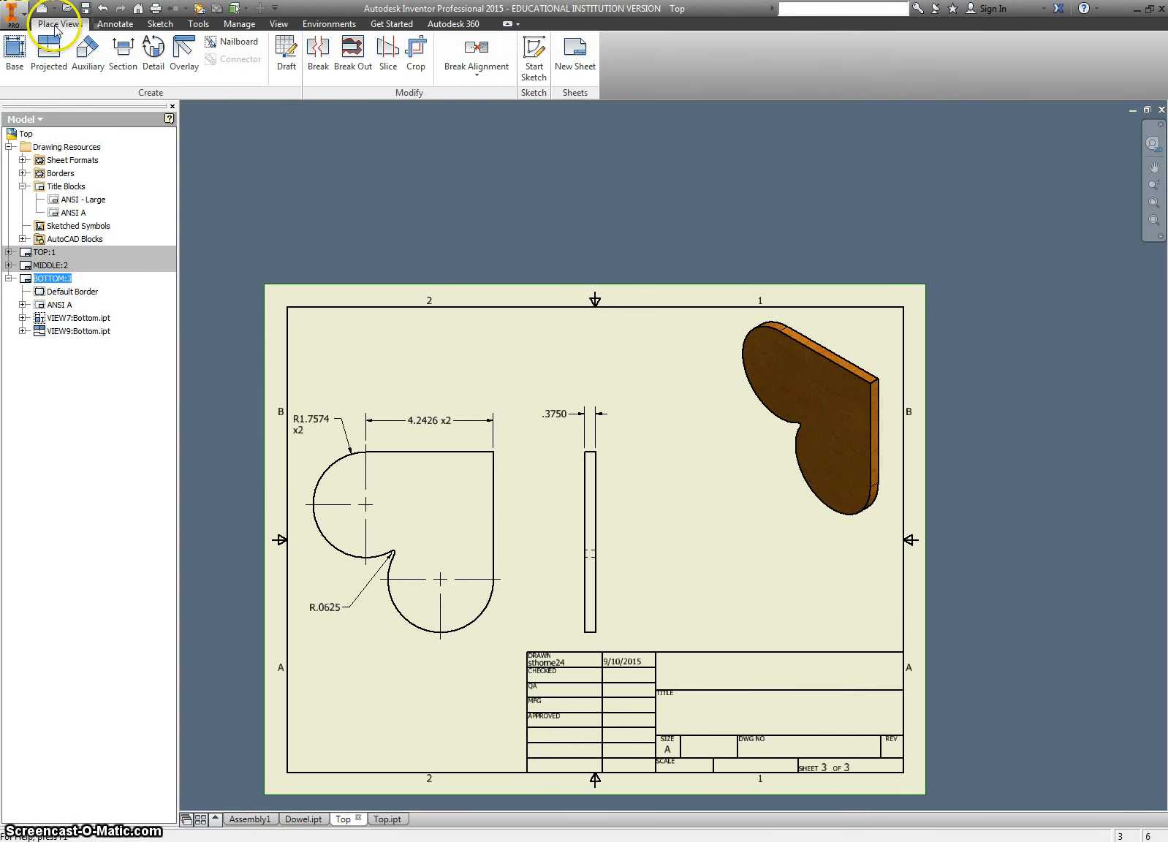
pyautogui.click(574, 62)
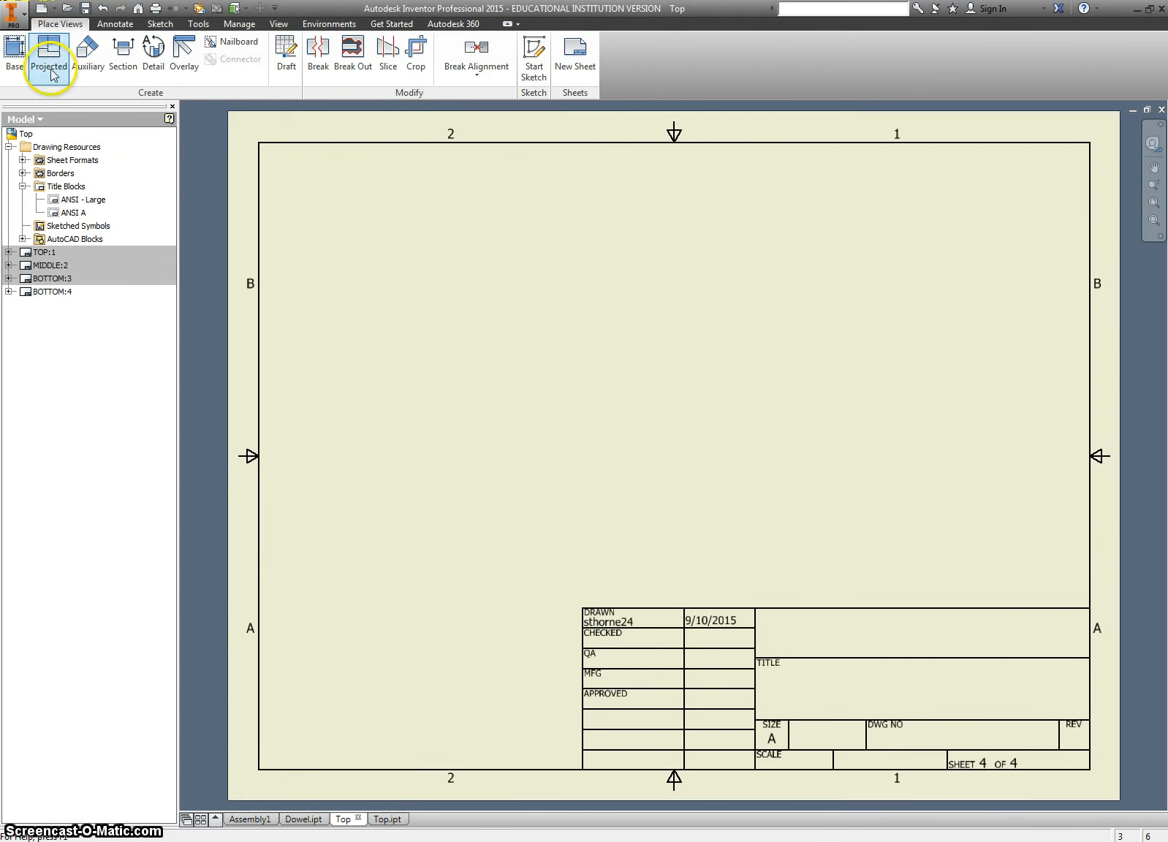
# Place a front base view of Dowel.ipt at 2:1 scale in the lower left area of the new sheet
pyautogui.click(19, 51)
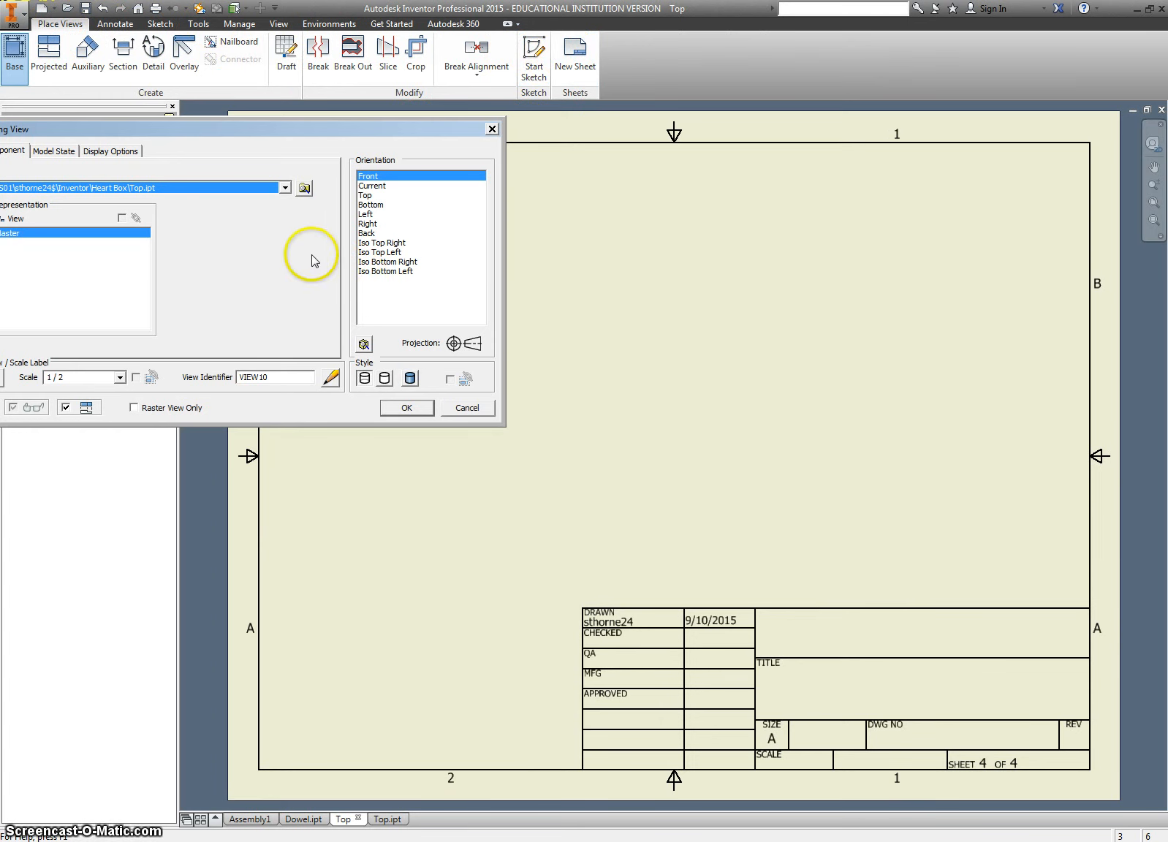
pyautogui.click(304, 189)
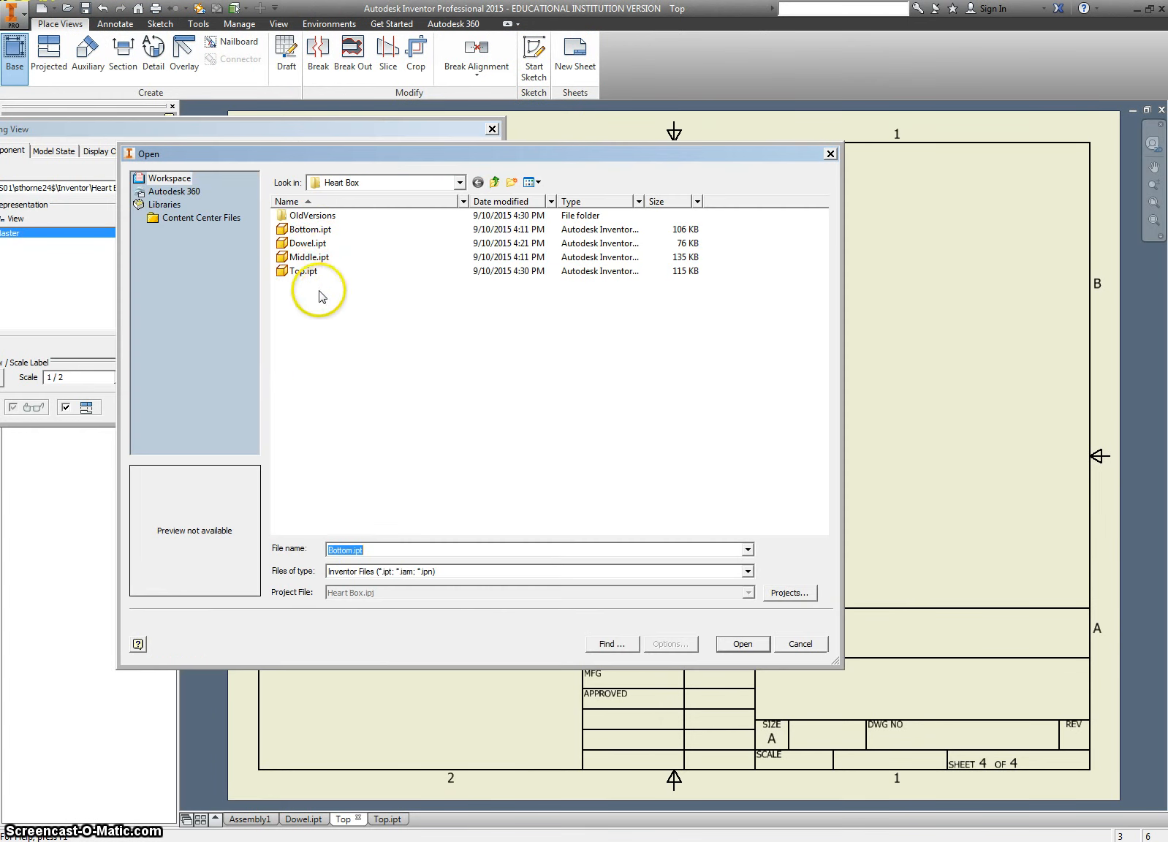
pyautogui.click(309, 243)
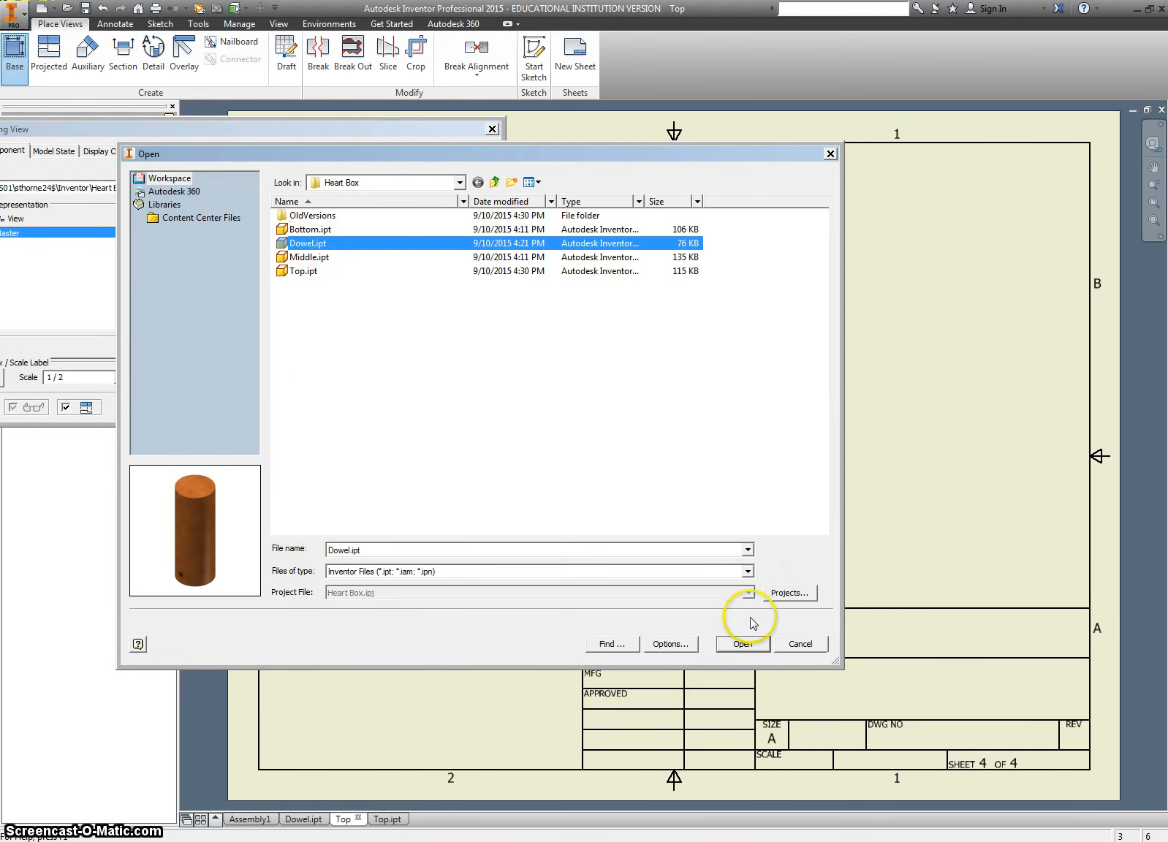
pyautogui.click(742, 643)
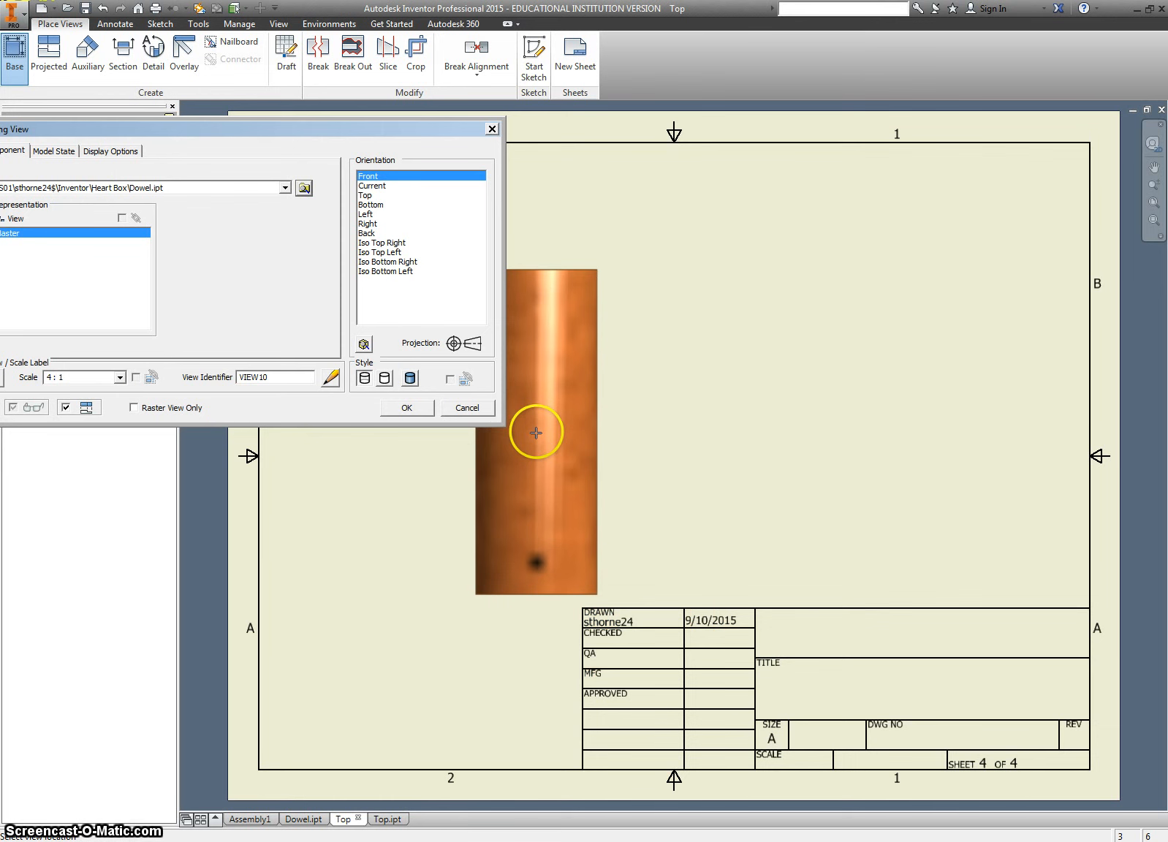
pyautogui.click(120, 377)
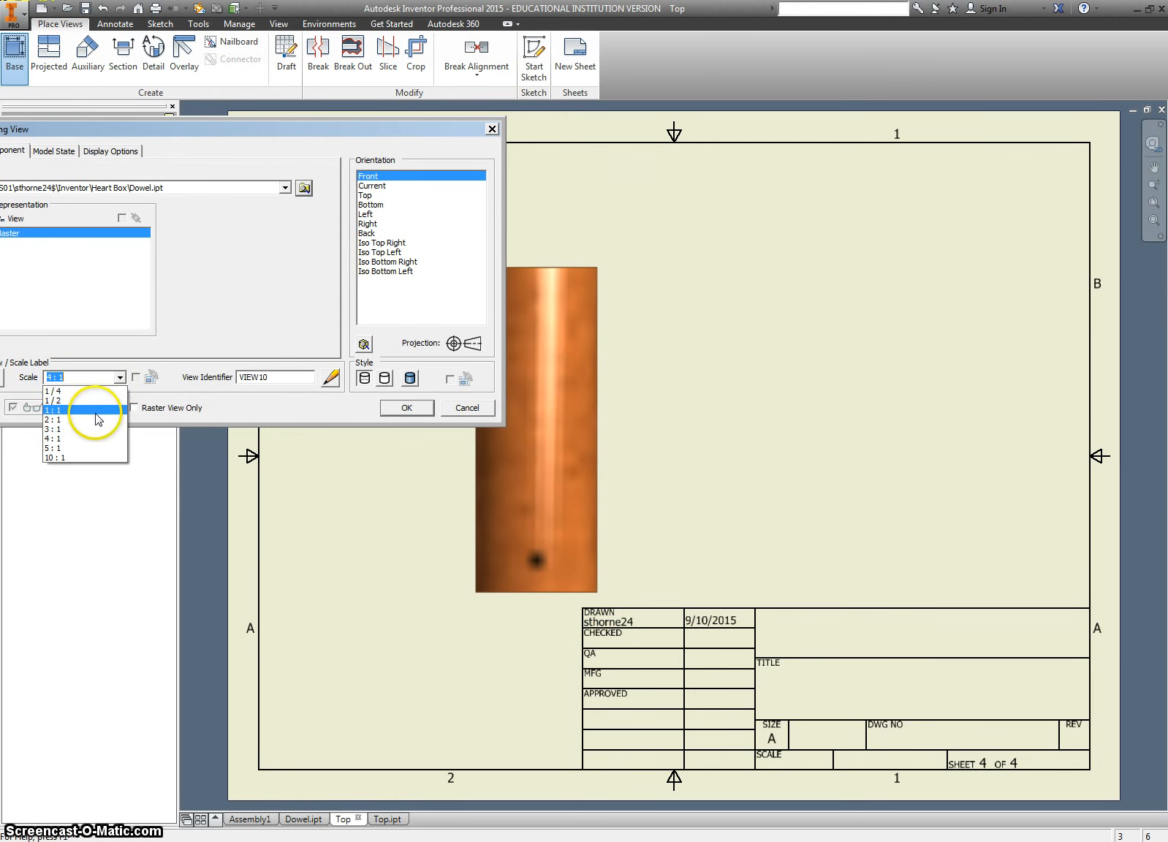
pyautogui.click(93, 431)
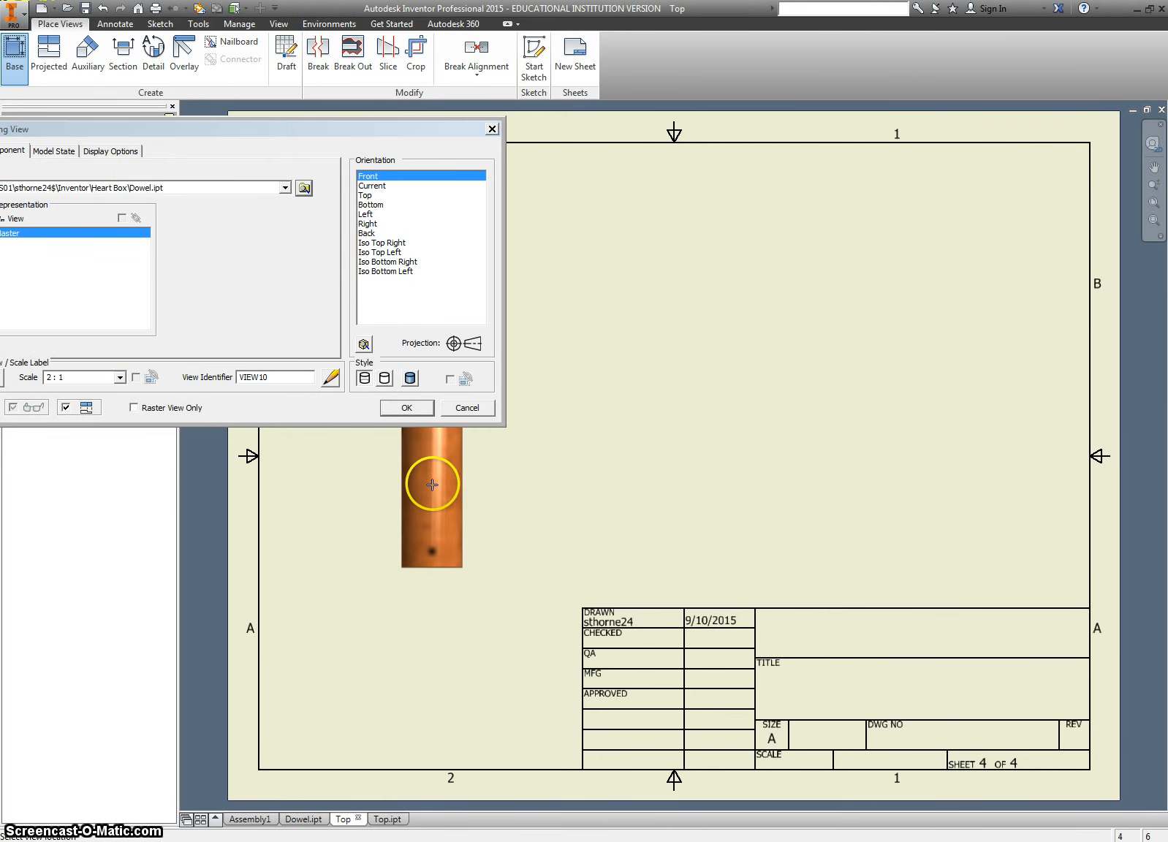
pyautogui.click(432, 484)
# Project a top view directly above the dowel's base view and a shaded isometric view in the sheet's upper right corner
pyautogui.click(434, 284)
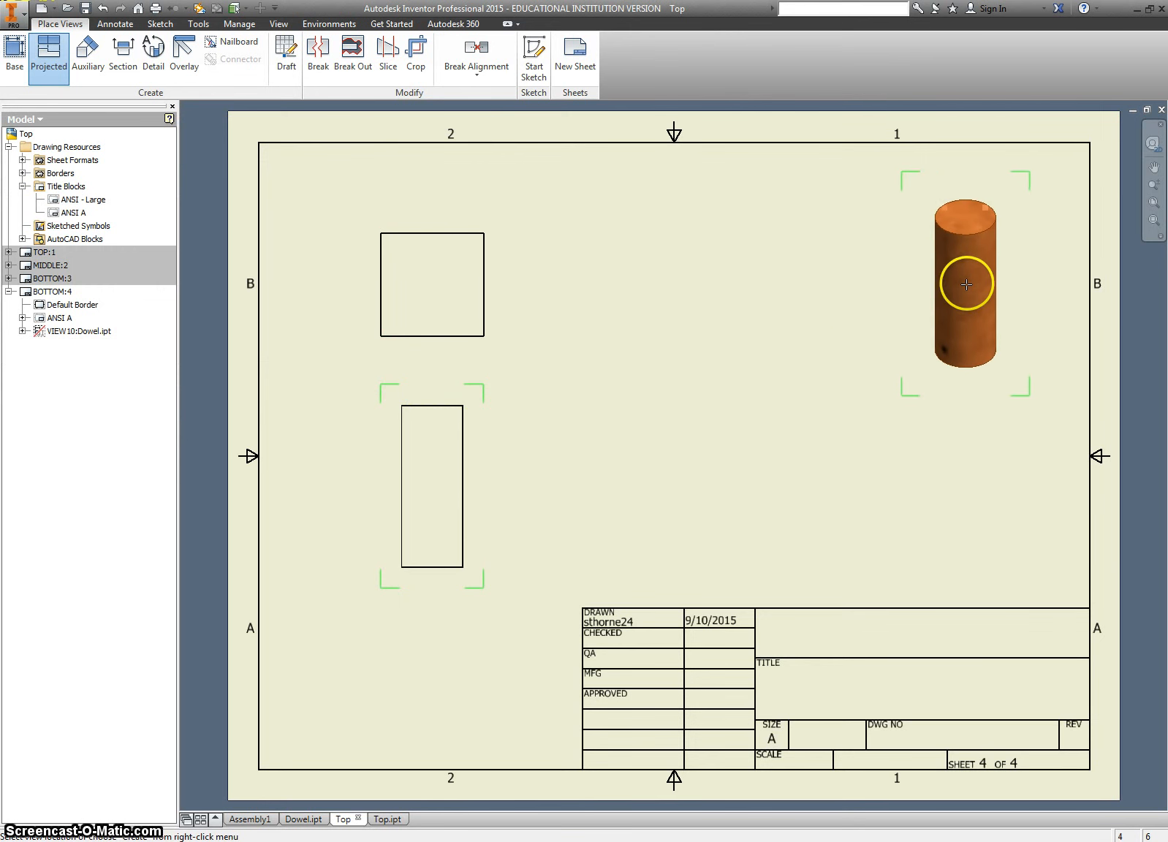
pyautogui.rightClick(994, 285)
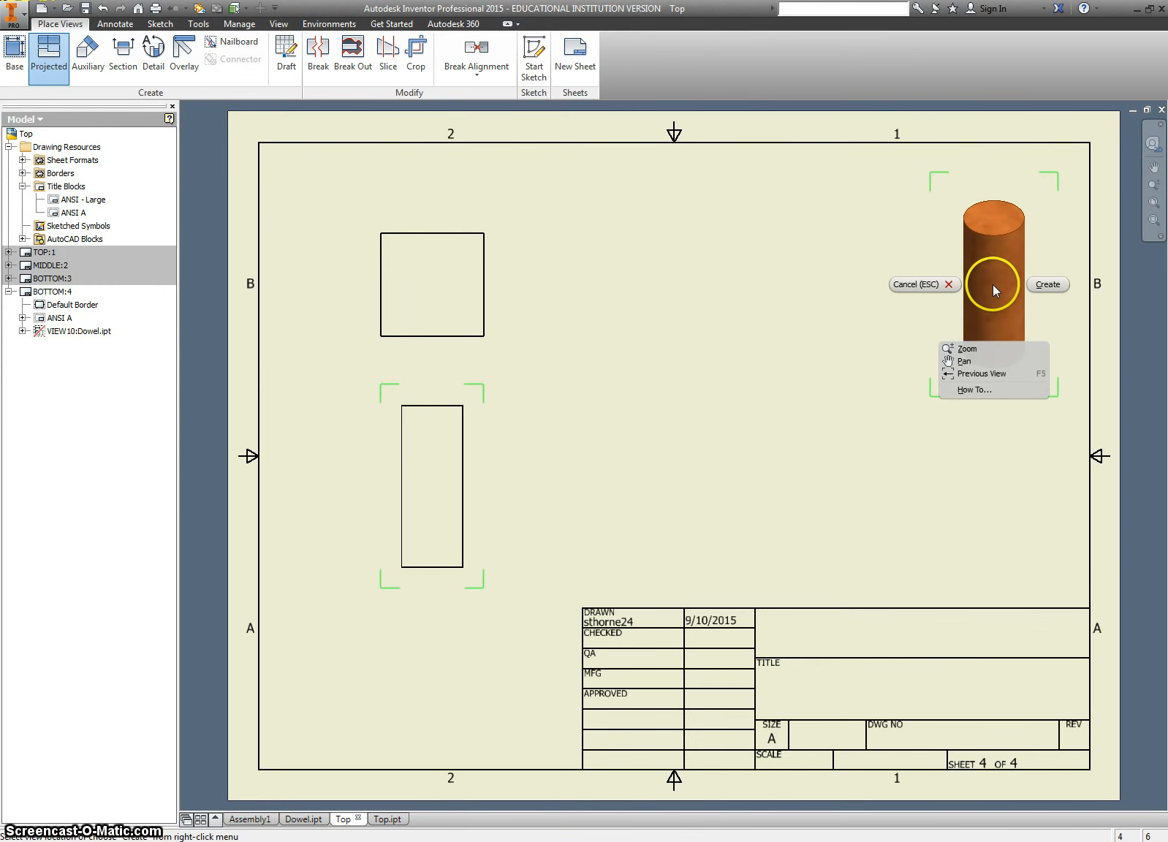
pyautogui.click(975, 286)
pyautogui.click(981, 284)
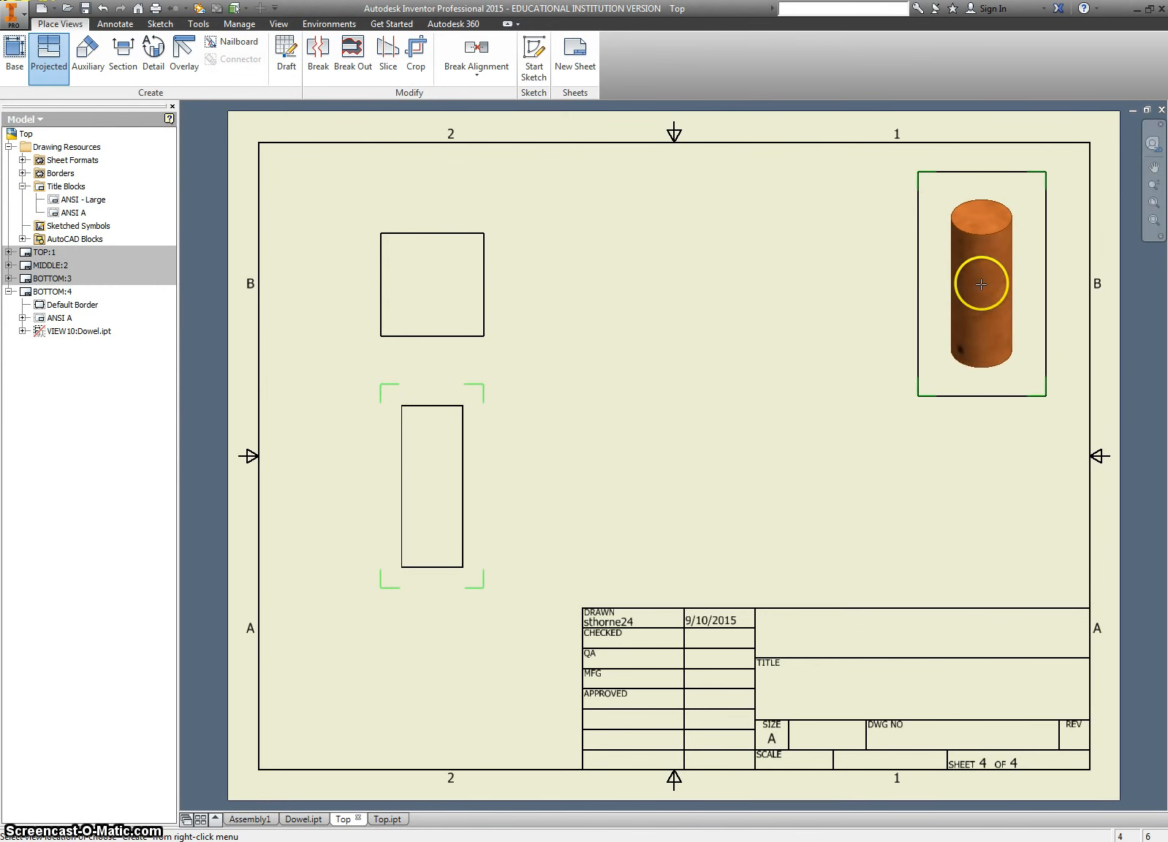
pyautogui.rightClick(981, 283)
pyautogui.click(1035, 284)
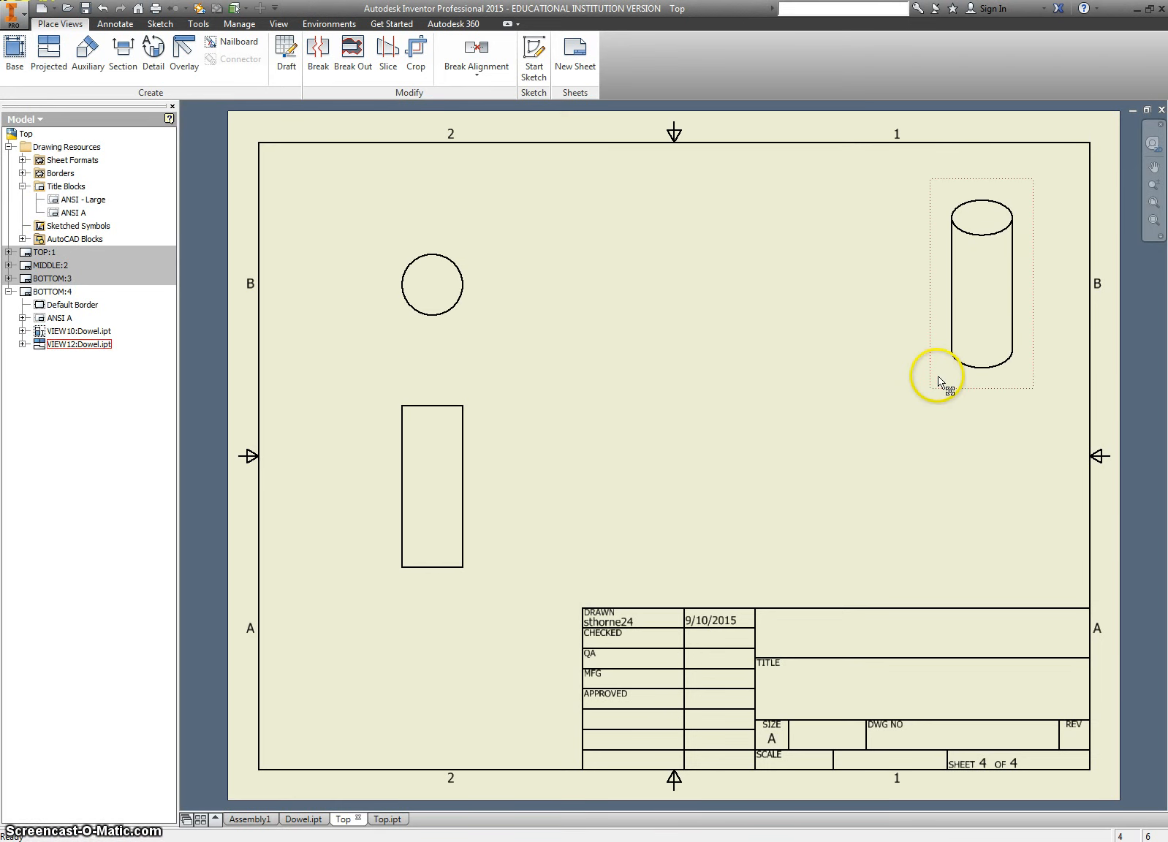
pyautogui.doubleClick(940, 381)
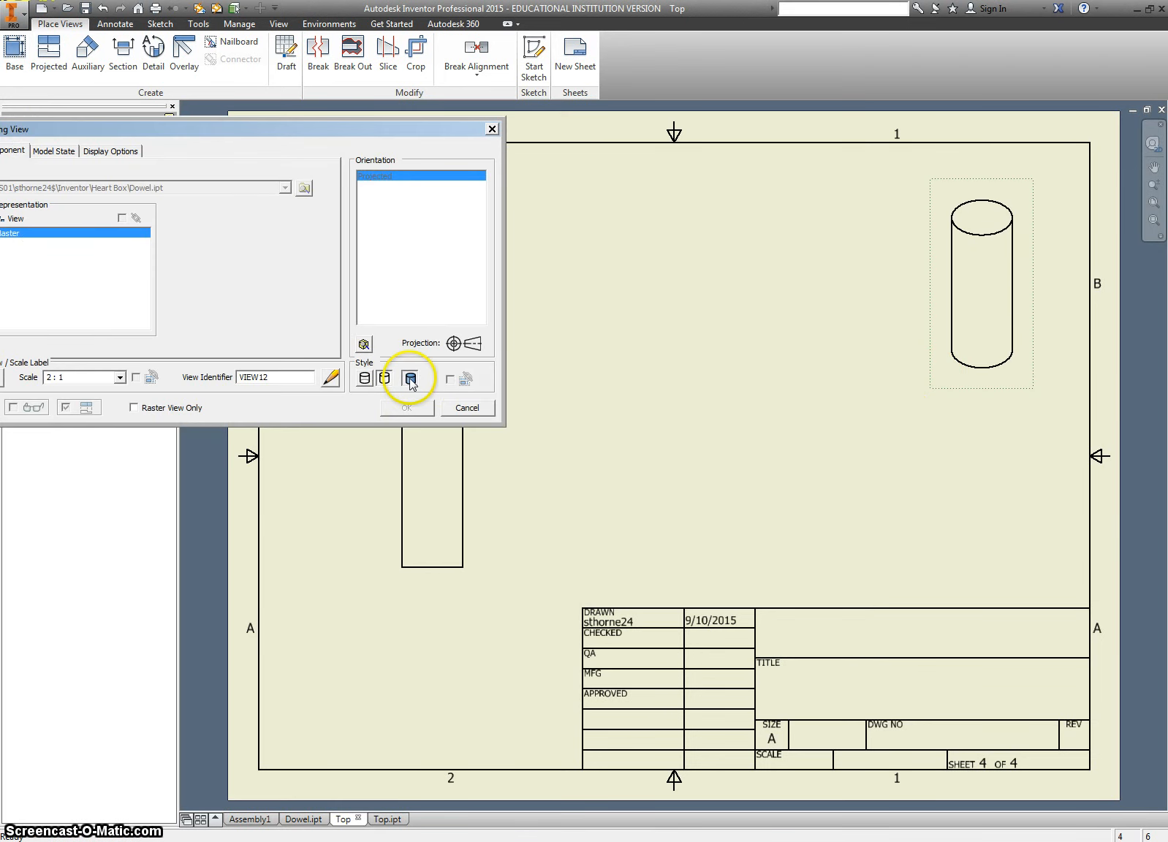
pyautogui.click(407, 406)
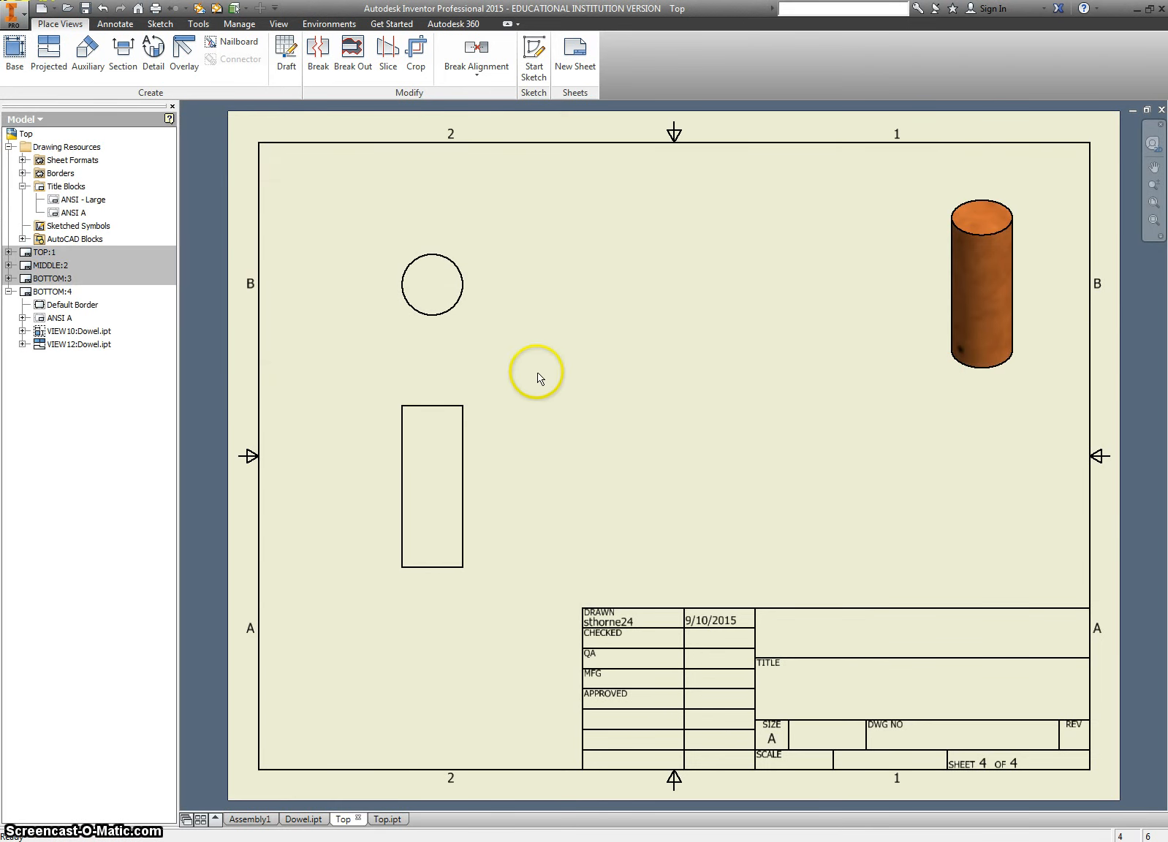
# Dimension the diameter of the dowel's circular top view and the length along the vertical edge of its front view
pyautogui.click(114, 23)
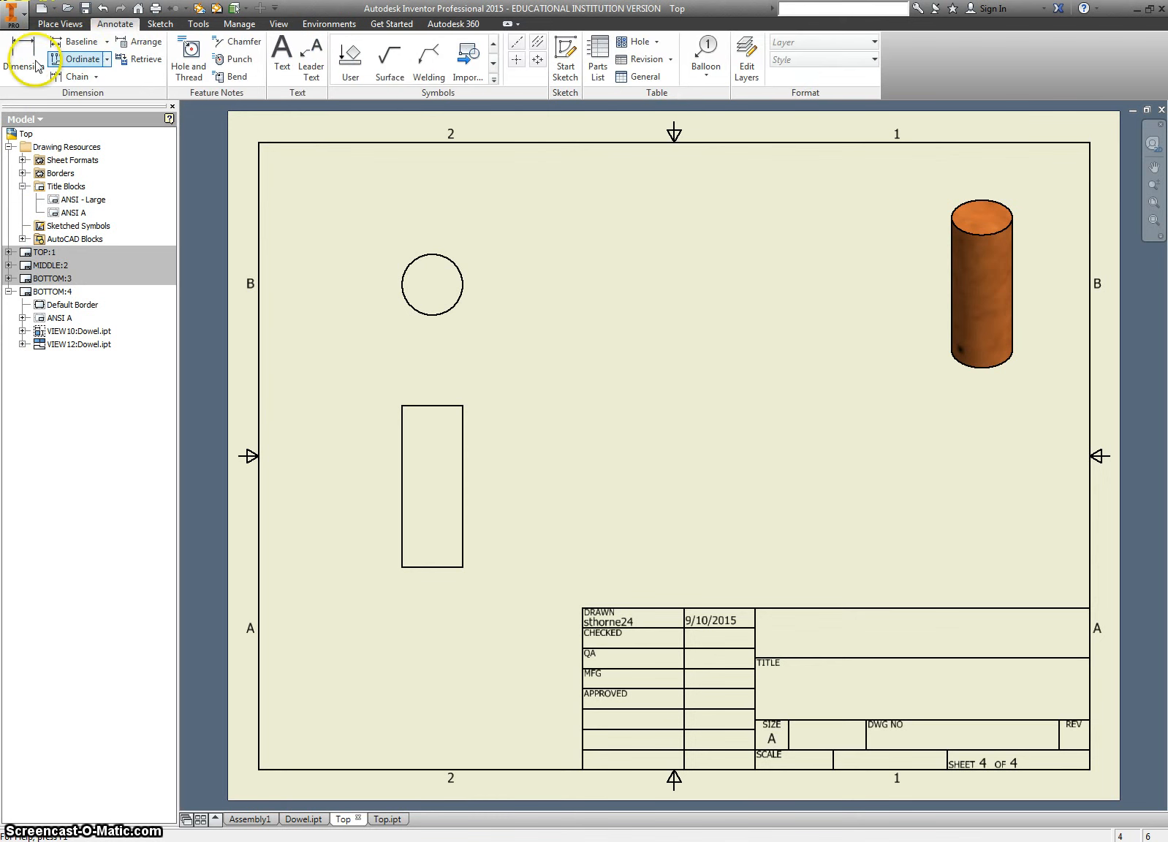
pyautogui.press('d')
pyautogui.click(454, 268)
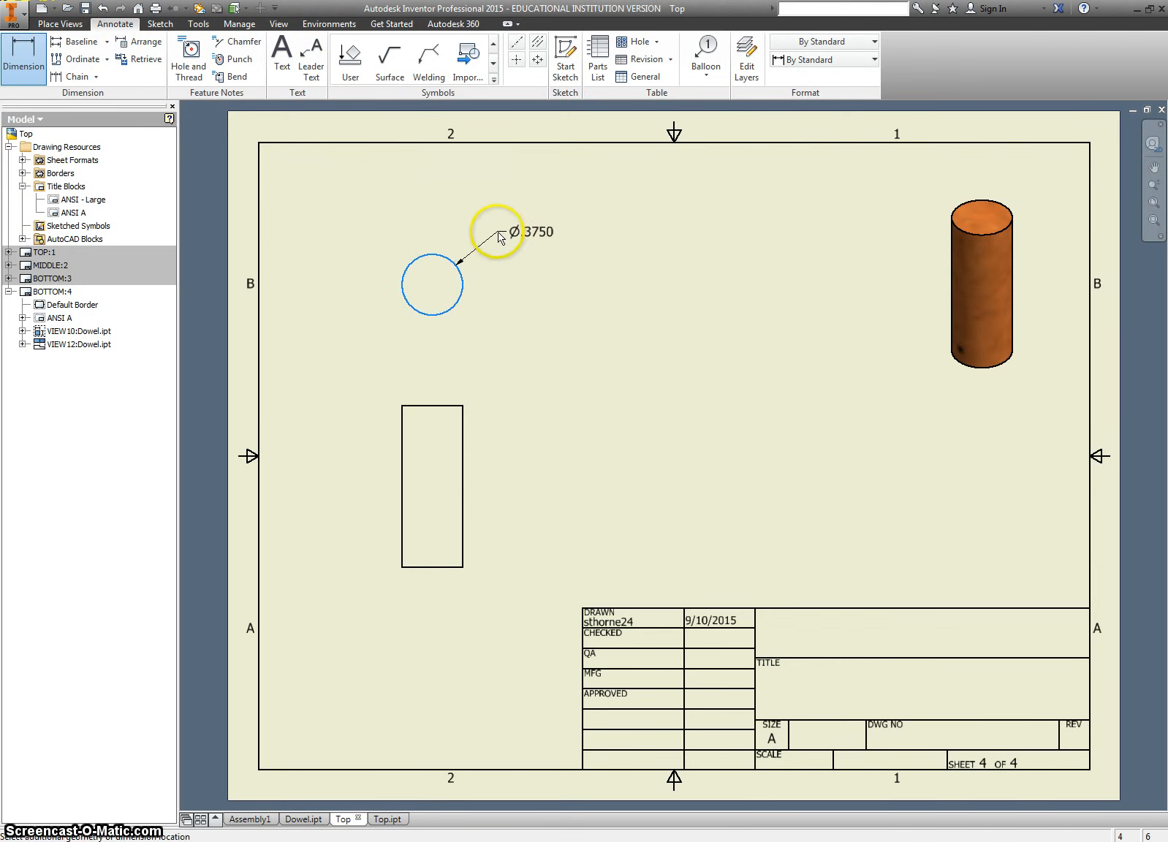
pyautogui.click(506, 232)
pyautogui.click(468, 439)
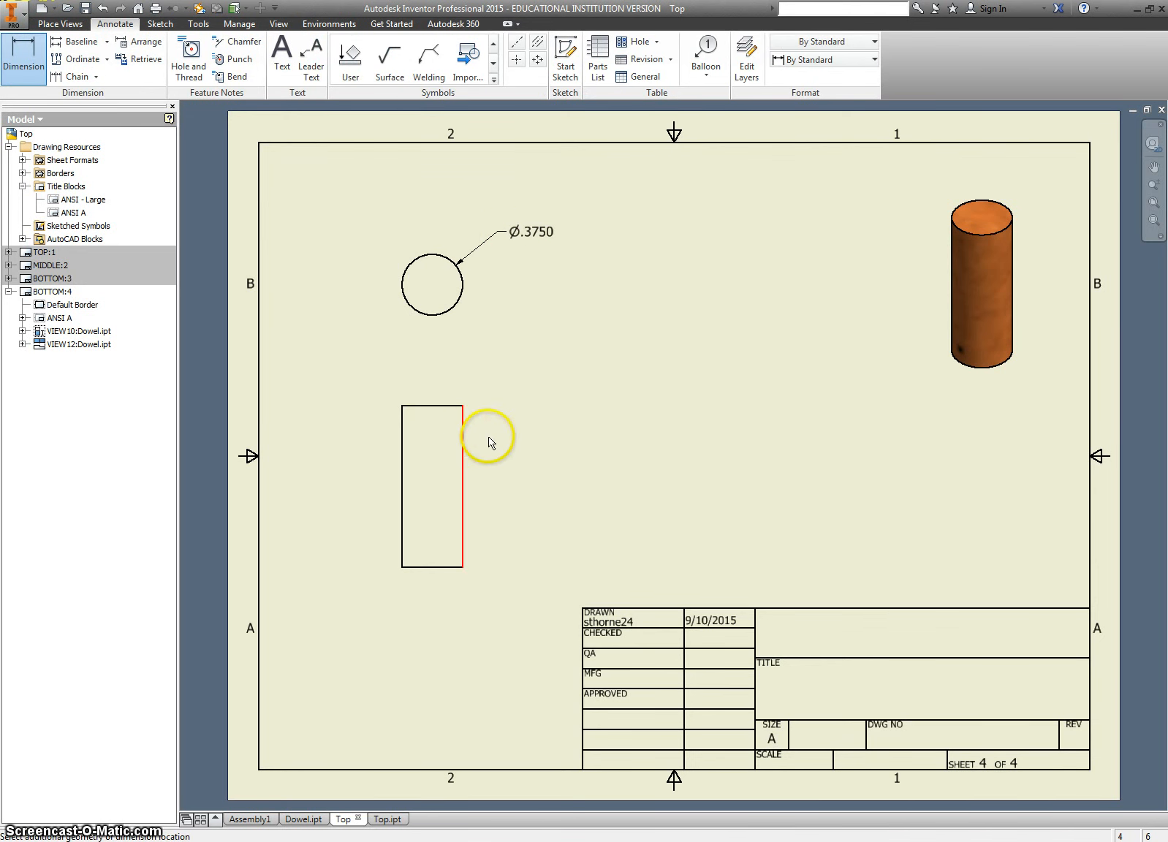
pyautogui.click(502, 442)
# Add a center mark to the circle in the dowel's top view
pyautogui.click(516, 60)
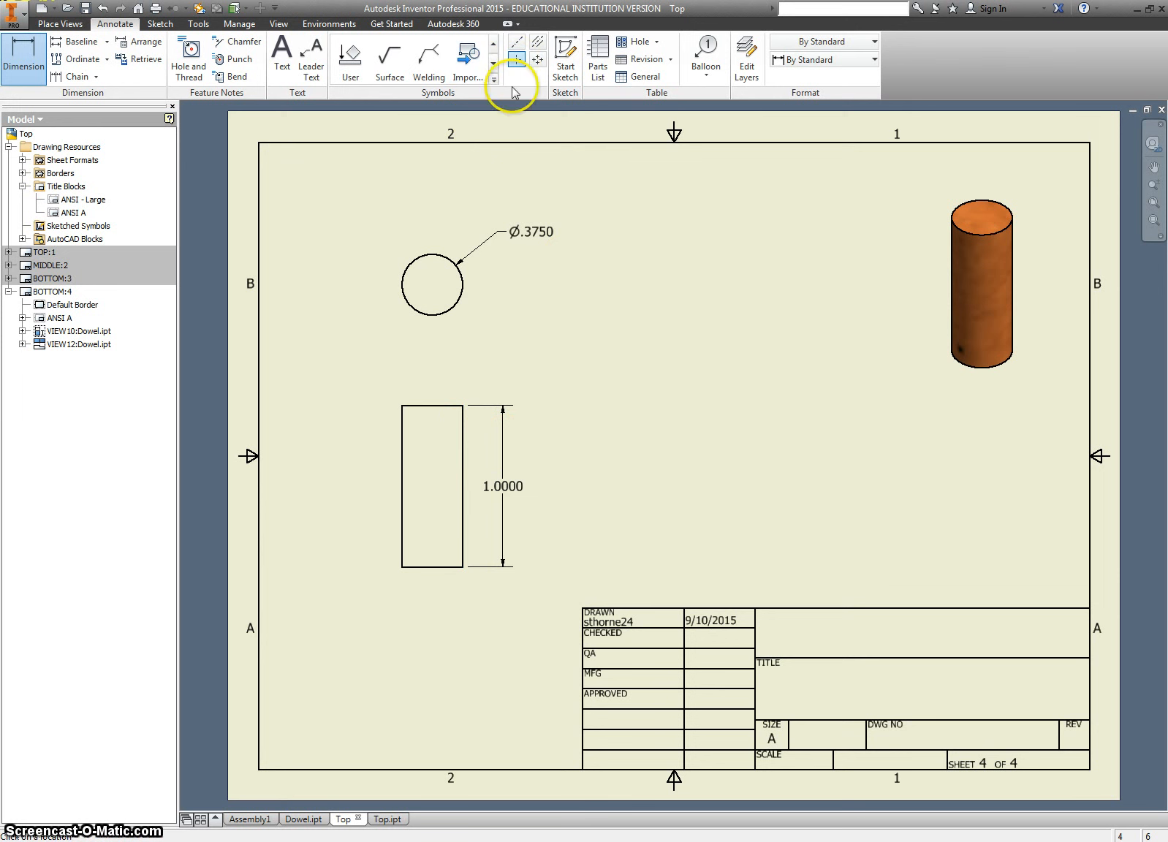
pyautogui.click(439, 257)
pyautogui.rightClick(540, 329)
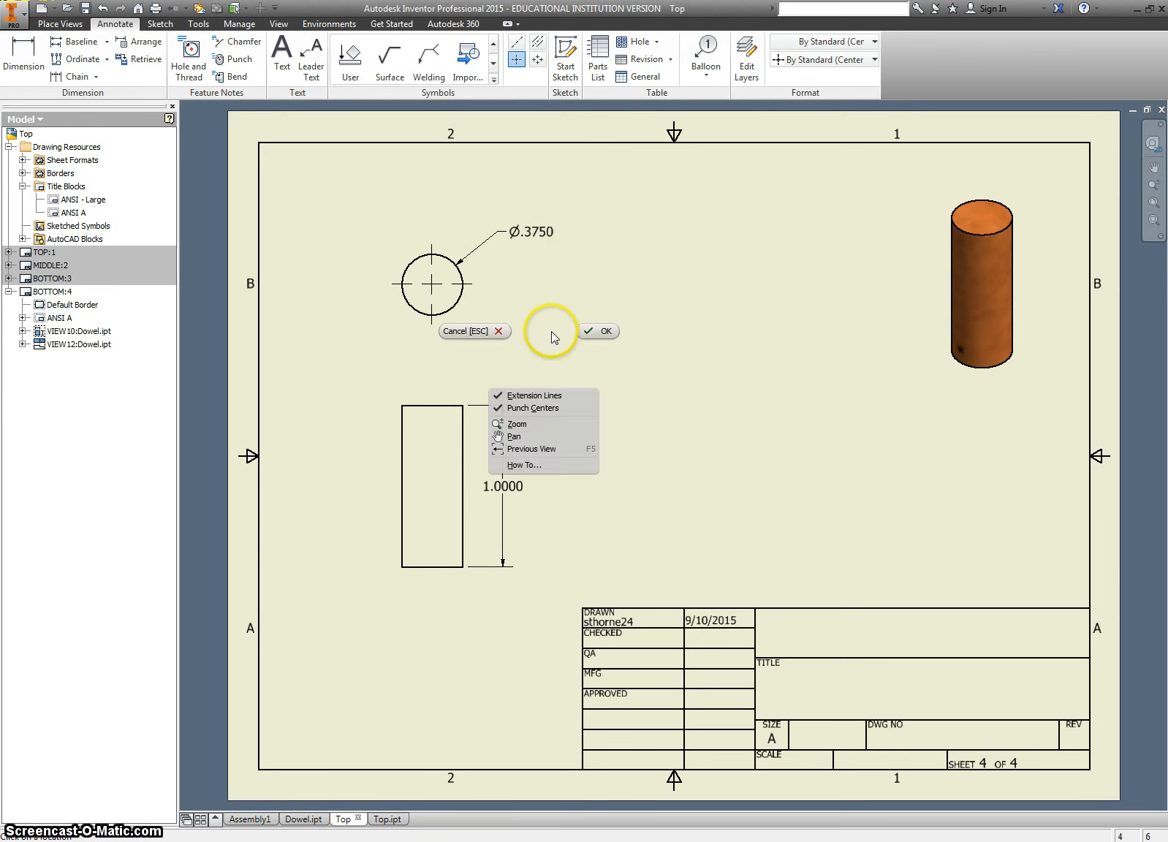
pyautogui.click(587, 332)
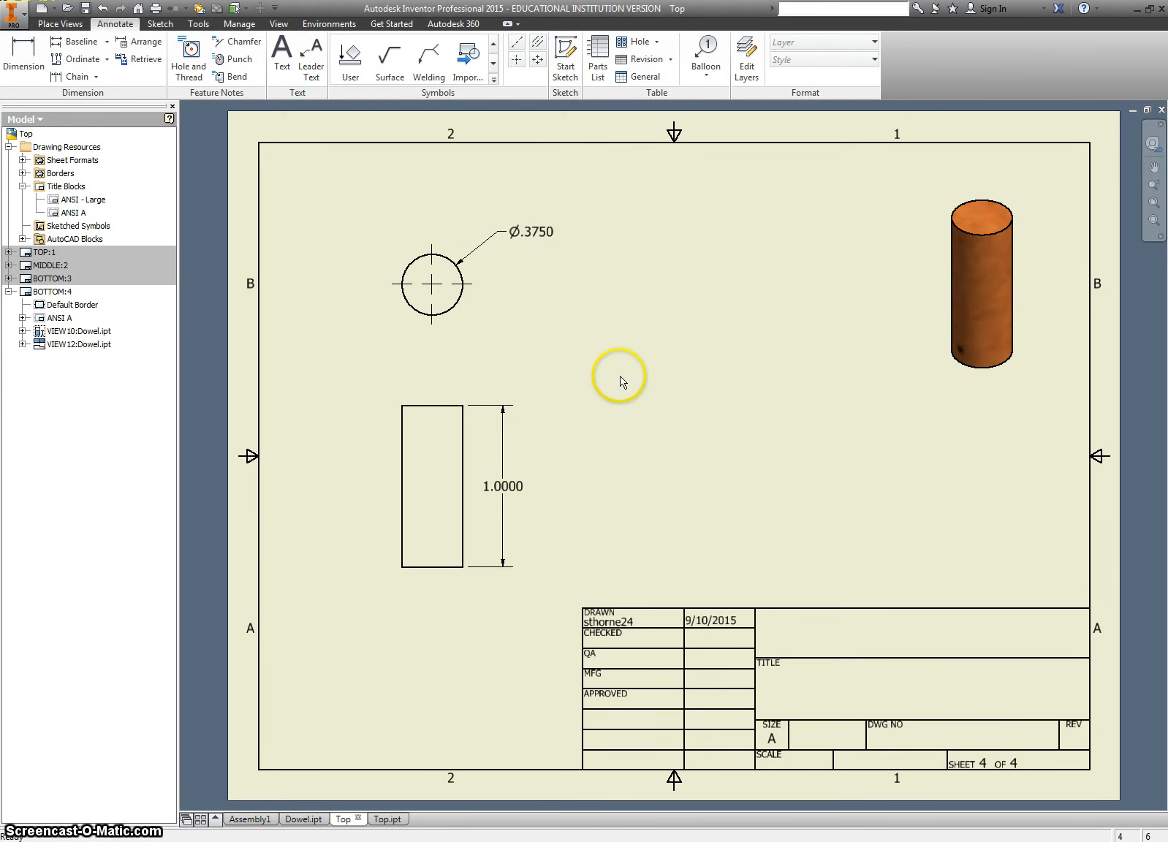